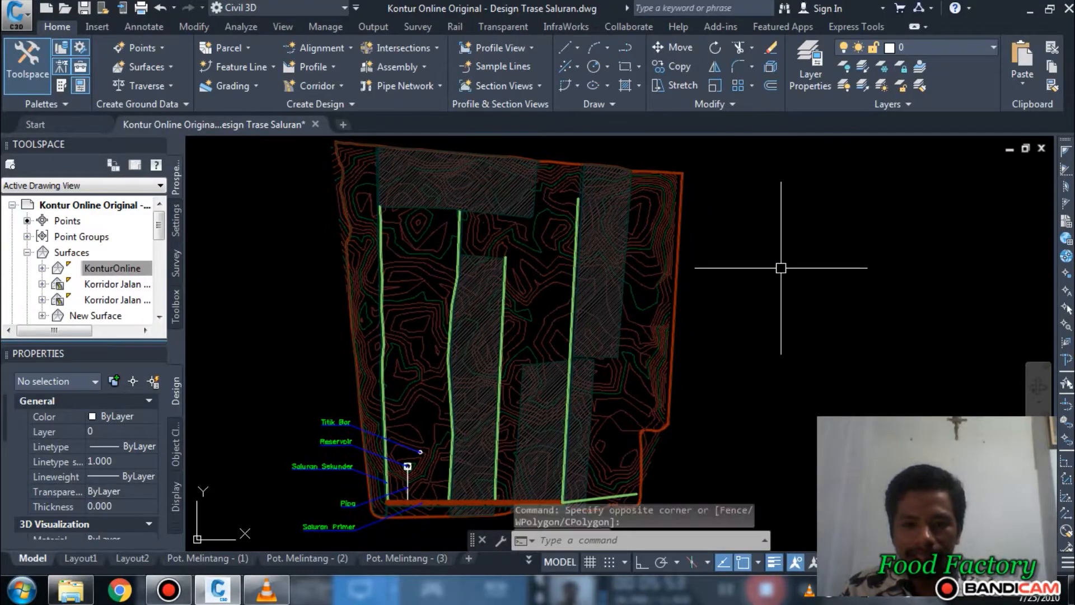
pyautogui.click(781, 264)
pyautogui.press('Escape')
pyautogui.scroll(-2, 781, 256)
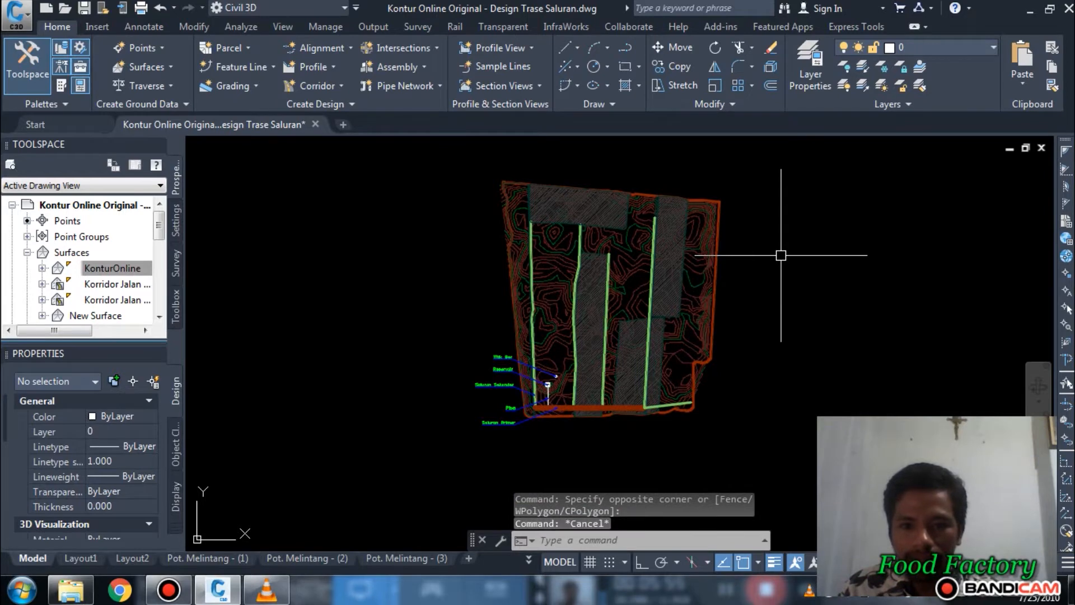
pyautogui.scroll(3, 782, 255)
pyautogui.press('Escape')
pyautogui.press('Escape')
pyautogui.scroll(-3, 765, 257)
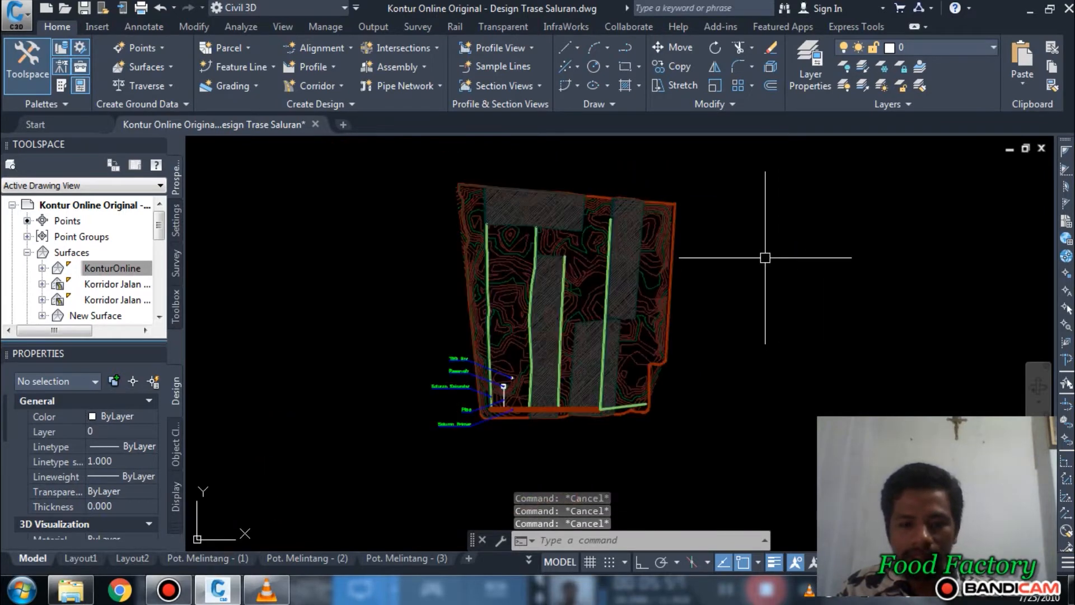
# Step: Draw a circle in the empty area west of the contour map
pyautogui.moveTo(347, 280); pyautogui.dragTo(406, 281, button='middle')
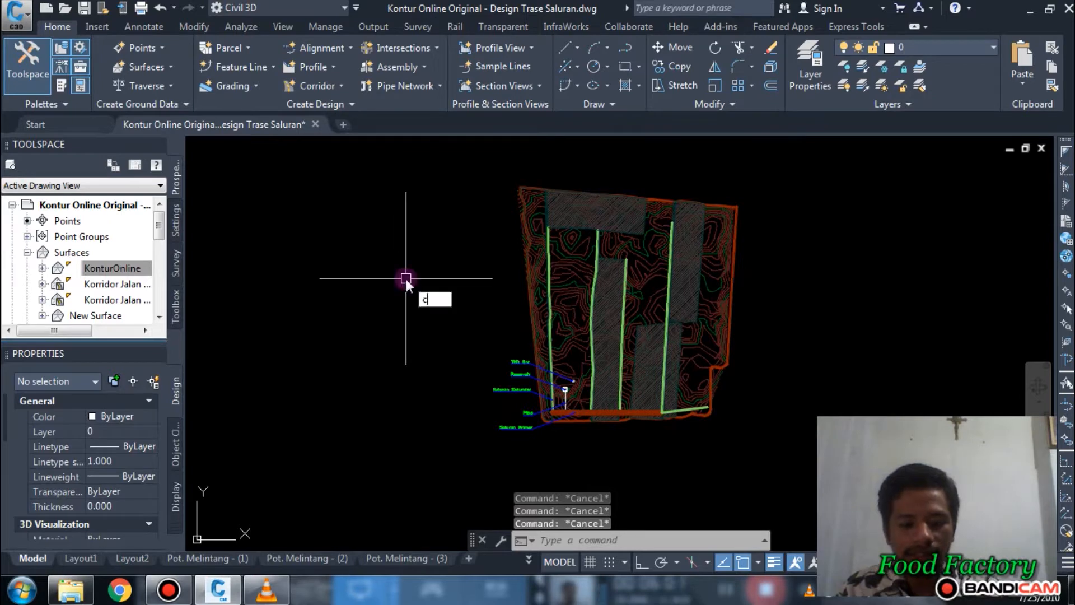
pyautogui.press('Return')
pyautogui.click(309, 259)
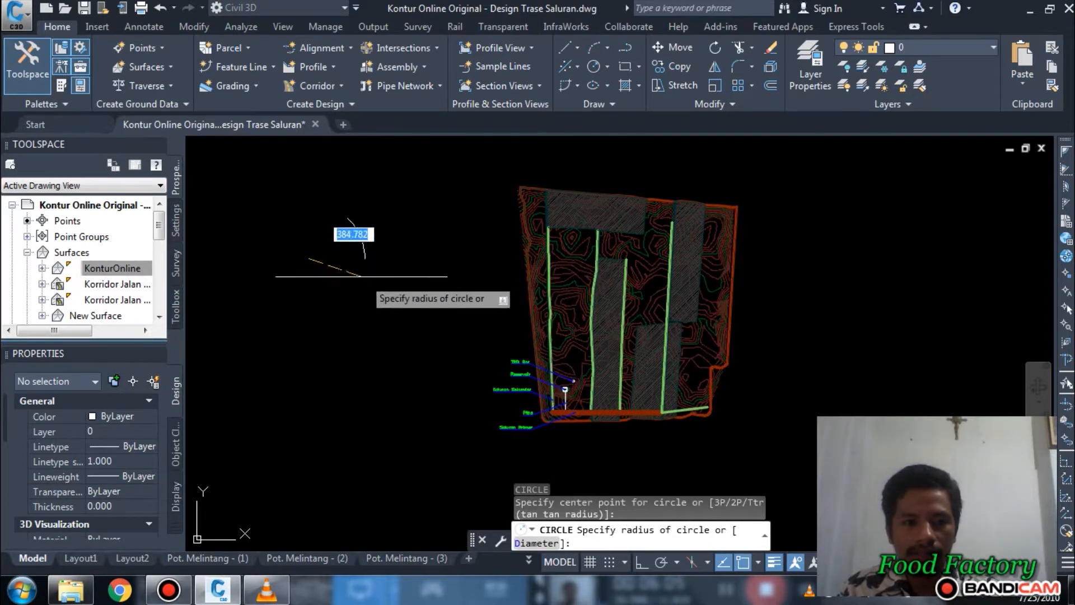
pyautogui.click(354, 238)
pyautogui.moveTo(451, 283); pyautogui.dragTo(614, 285, button='middle')
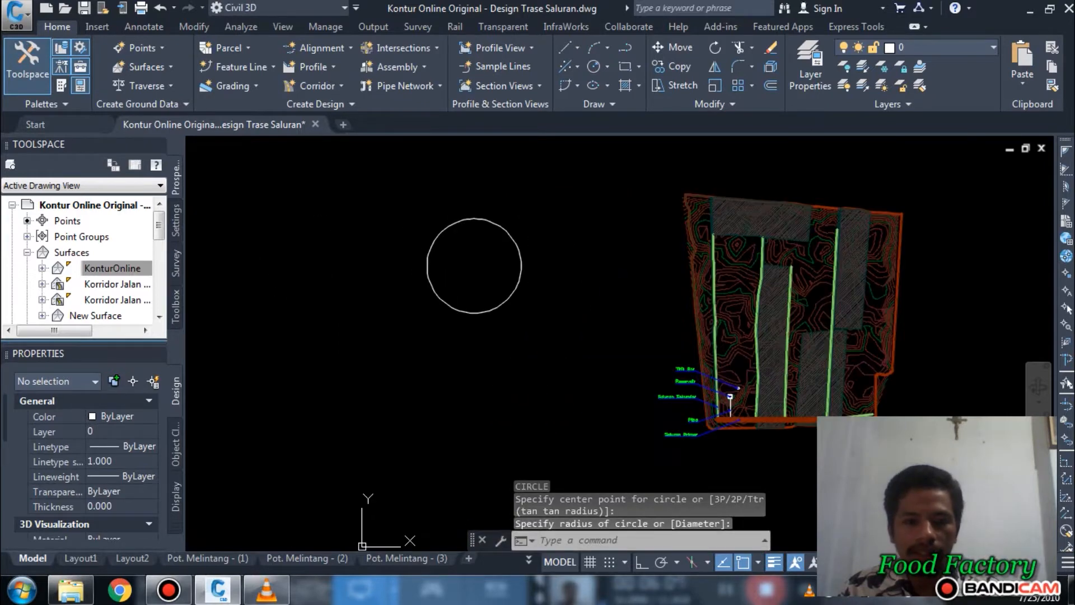
pyautogui.press('Escape')
# Step: Add a multiline text reading "Assembly" just above the circle
pyautogui.scroll(2, 454, 199)
pyautogui.write('t')
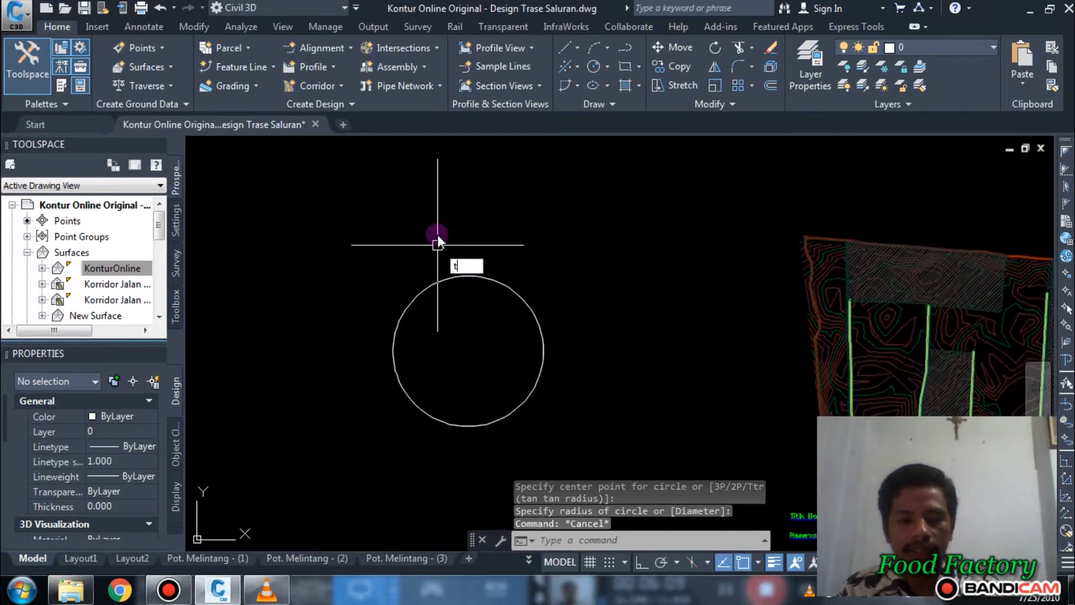
pyautogui.press('Return')
pyautogui.click(437, 229)
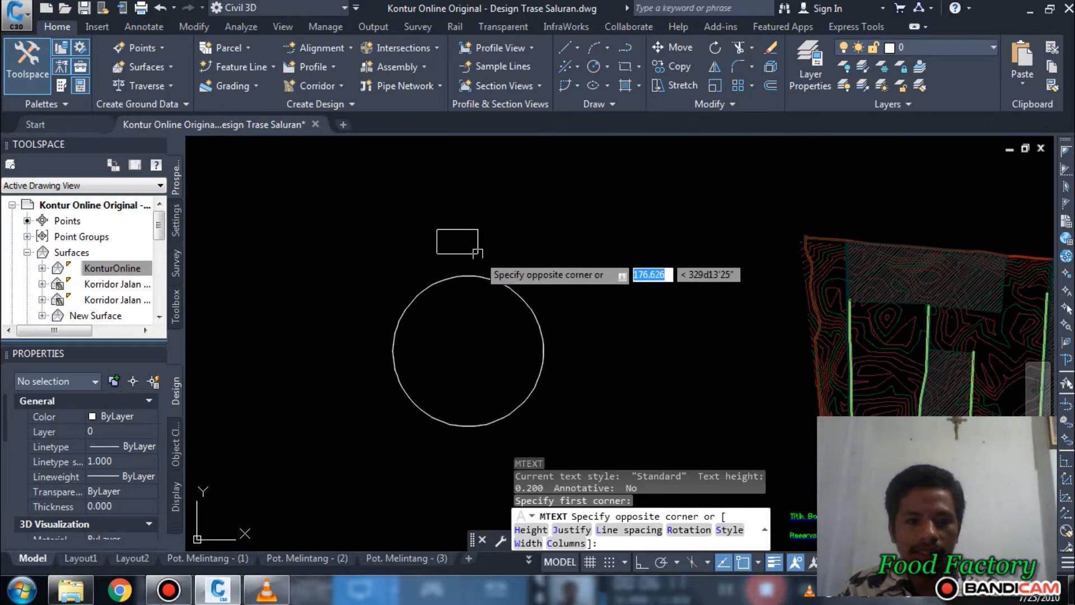
pyautogui.click(478, 253)
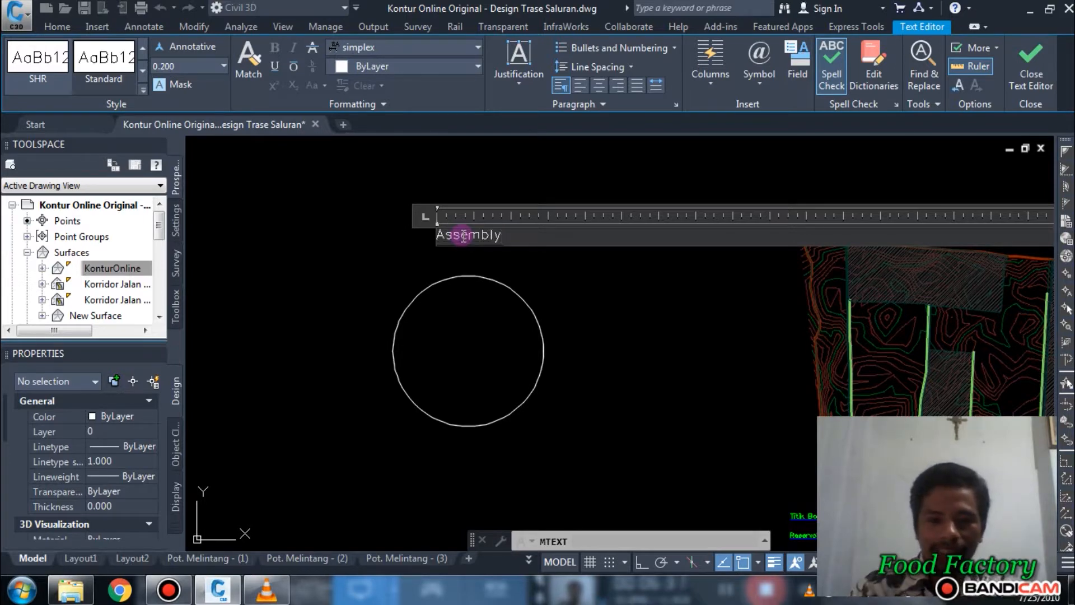
pyautogui.scroll(-6, 474, 280)
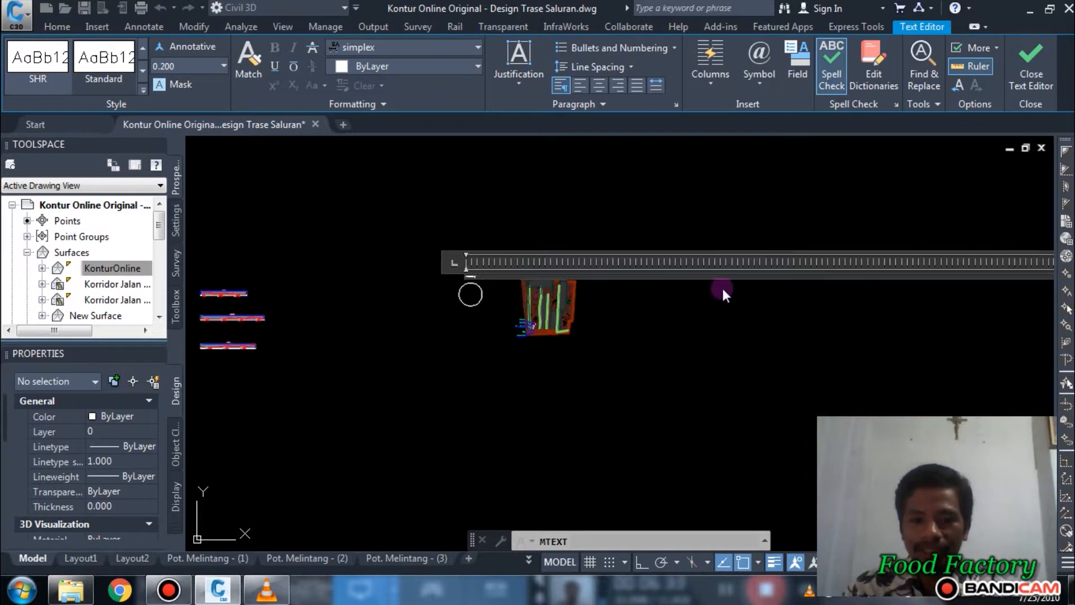
pyautogui.moveTo(723, 295); pyautogui.dragTo(520, 334, button='middle')
pyautogui.moveTo(336, 242); pyautogui.dragTo(463, 246, button='middle')
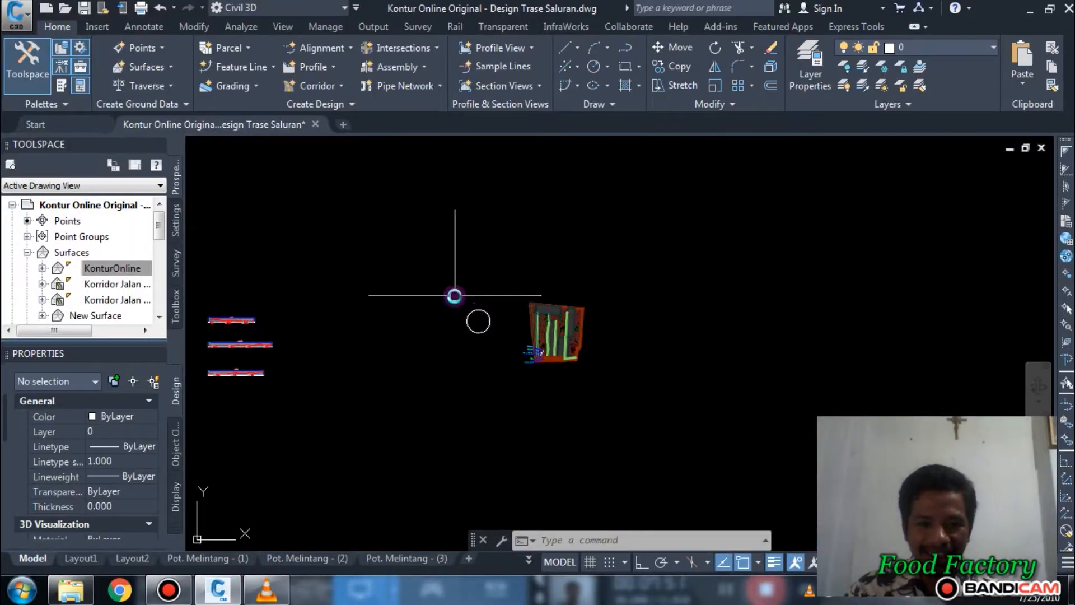
# Step: Shrink the width of the "Assembly" text frame until it is close to the length of the word
pyautogui.scroll(5, 454, 295)
pyautogui.click(504, 301)
pyautogui.click(708, 443)
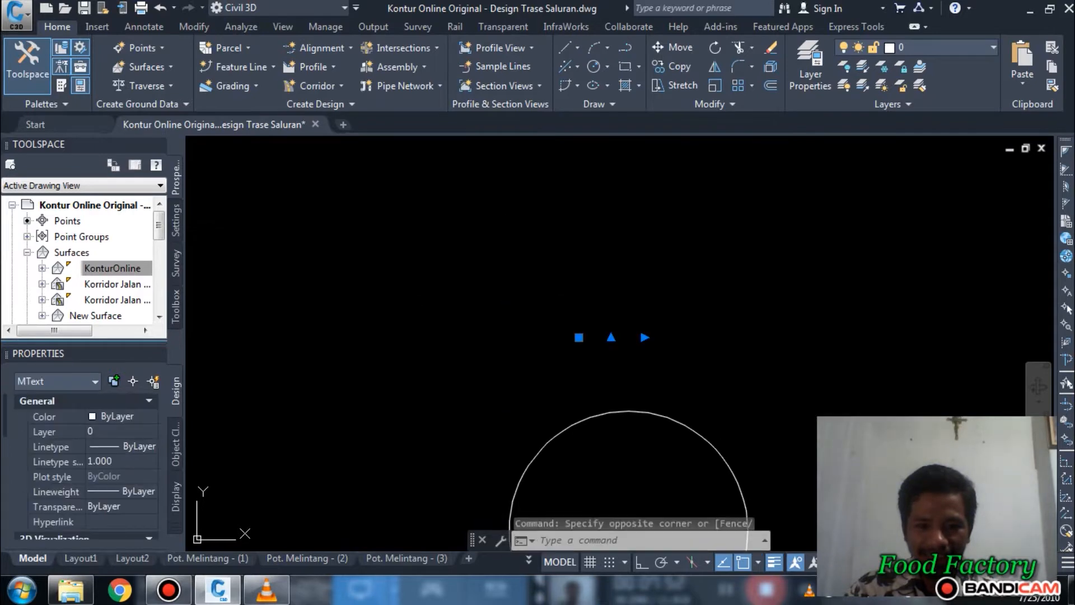
pyautogui.scroll(7, 707, 407)
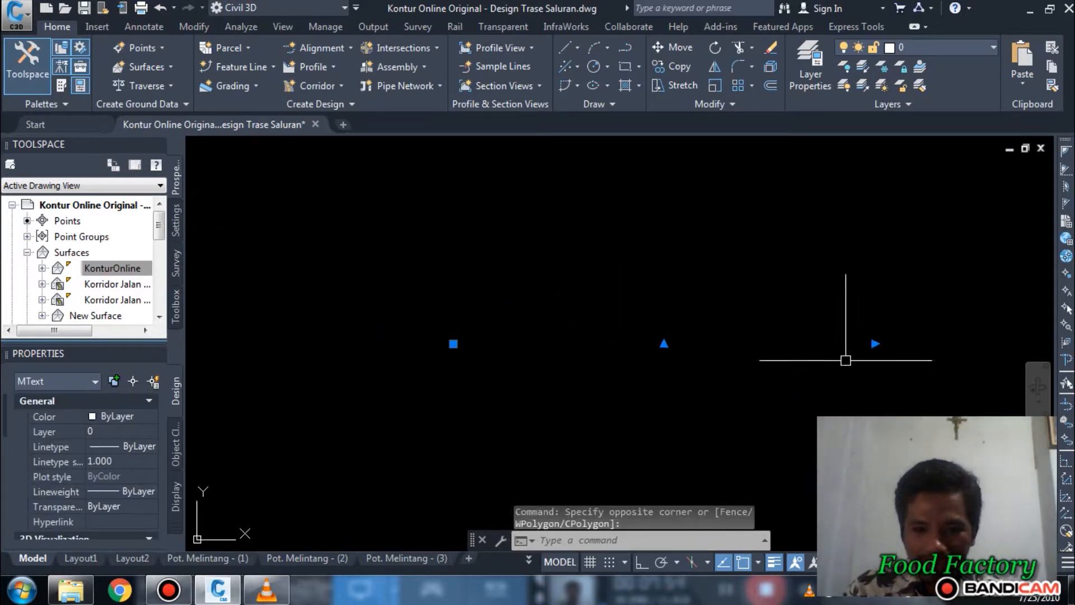
pyautogui.click(875, 344)
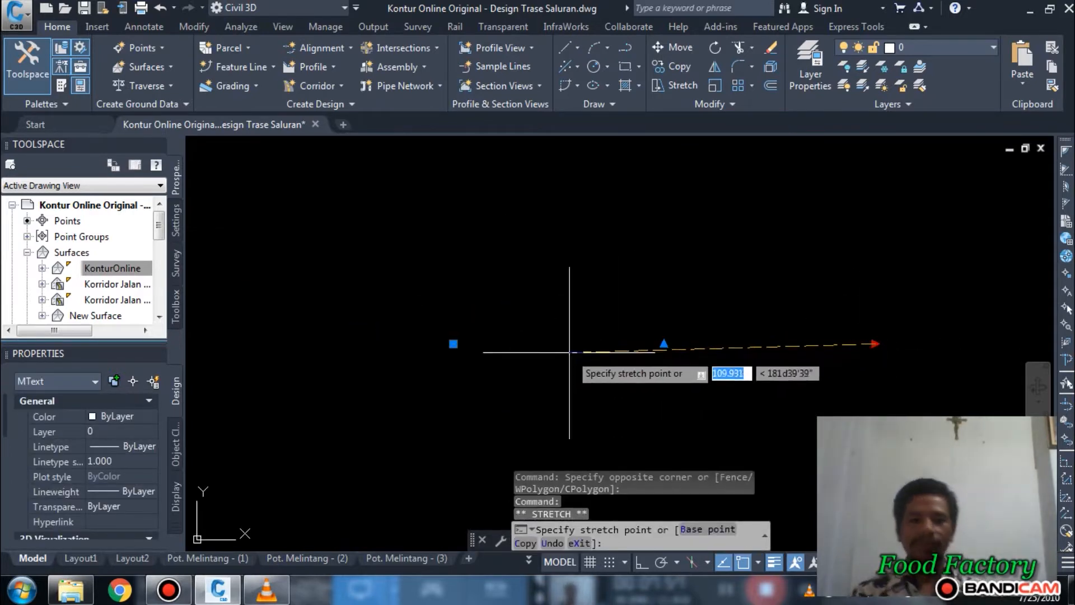
pyautogui.click(470, 347)
pyautogui.scroll(8, 751, 336)
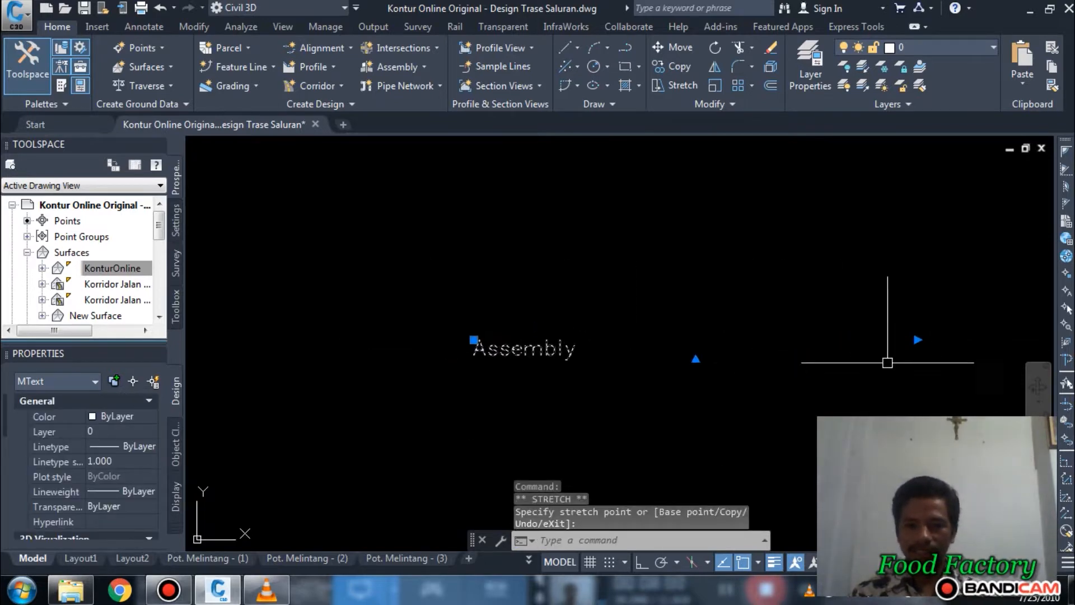
pyautogui.click(917, 340)
pyautogui.click(612, 339)
# Step: Scale the "Assembly" text by a factor of 10 from a base point just below it
pyautogui.write('sc')
pyautogui.press('Return')
pyautogui.click(482, 369)
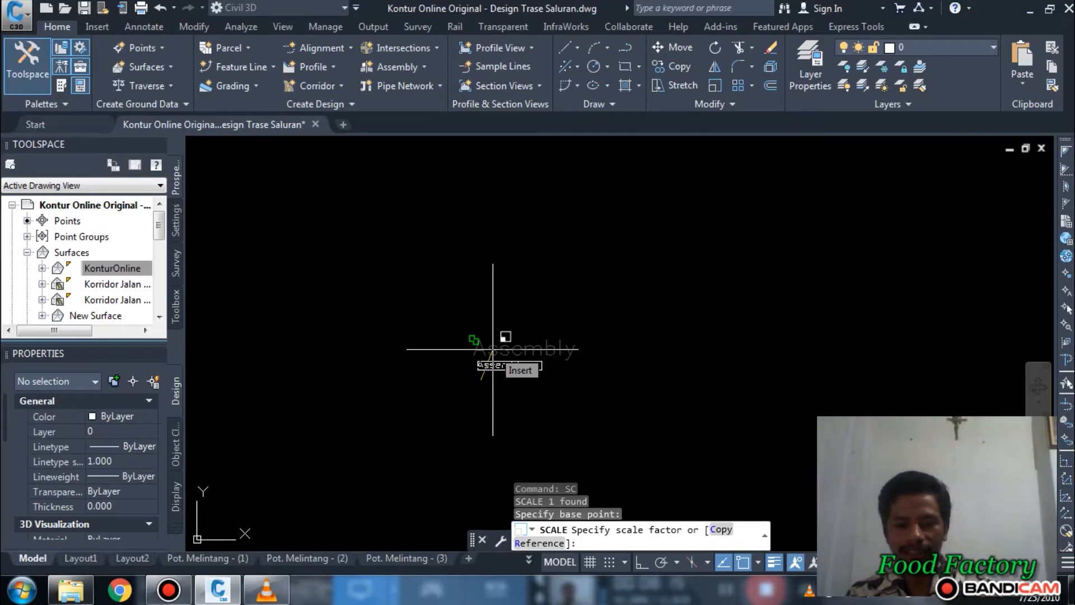
pyautogui.write('10')
pyautogui.press('Return')
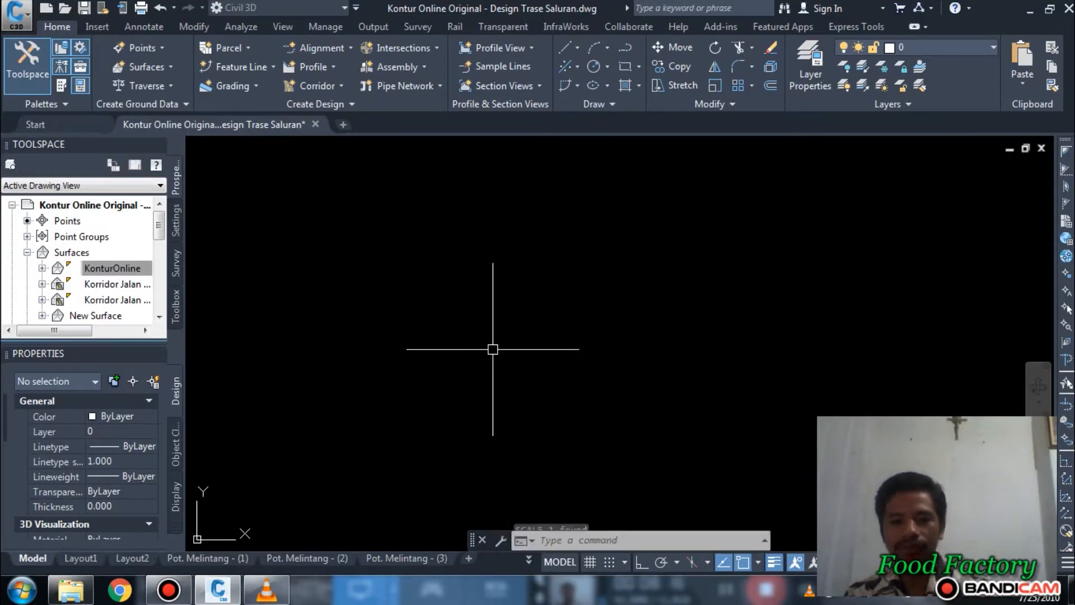
# Step: Enlarge the "Assembly" text by a further factor of 10, using a base point on the text
pyautogui.scroll(-4, 569, 413)
pyautogui.moveTo(703, 405); pyautogui.dragTo(674, 230, button='middle')
pyautogui.scroll(-4, 669, 261)
pyautogui.click(555, 219)
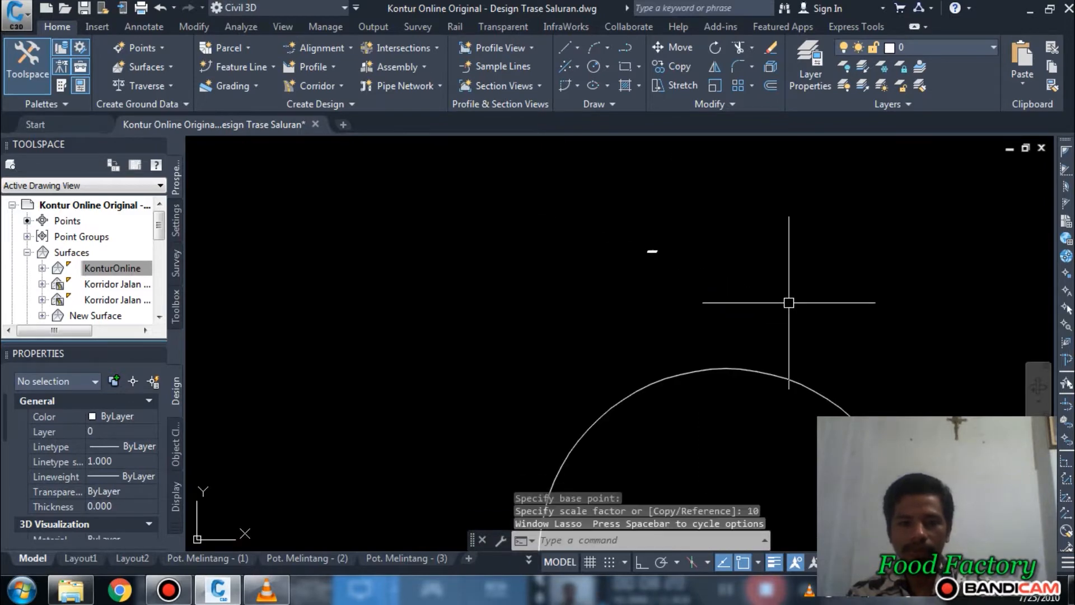
pyautogui.click(576, 223)
pyautogui.click(824, 299)
pyautogui.write('sc')
pyautogui.press('Return')
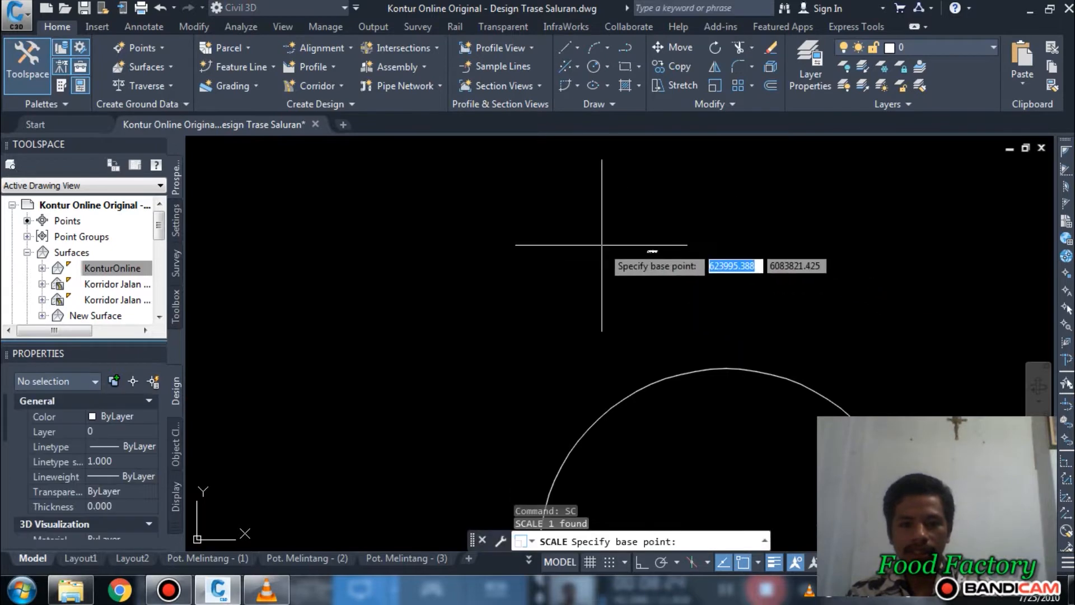
pyautogui.click(648, 252)
pyautogui.write('10')
pyautogui.press('Return')
pyautogui.scroll(-6, 691, 325)
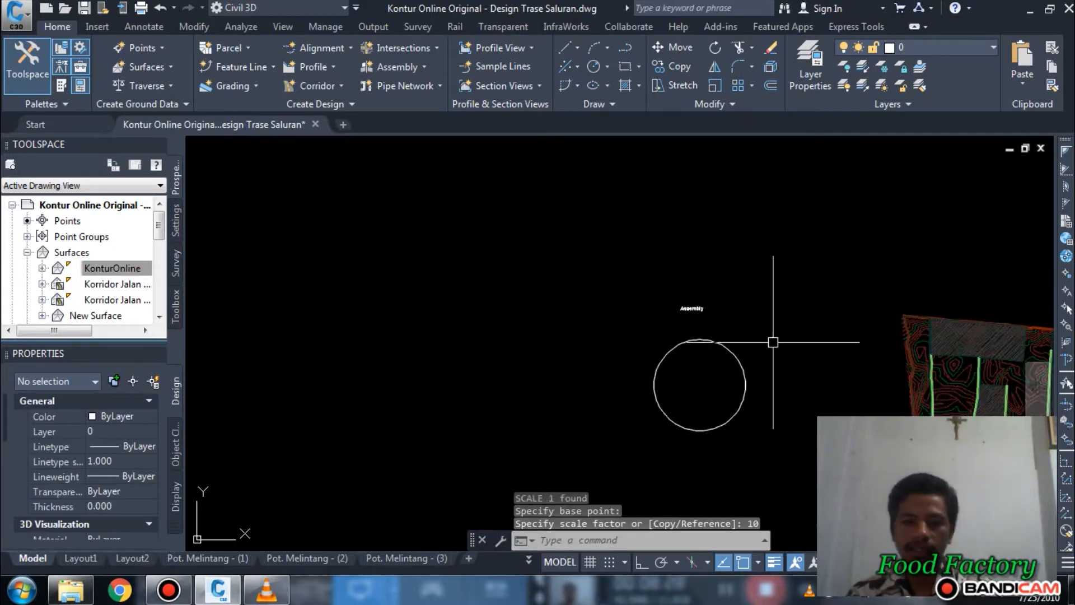
# Step: Scale the "Assembly" text again by a factor of 3 from a base point on the text
pyautogui.click(641, 283)
pyautogui.click(772, 311)
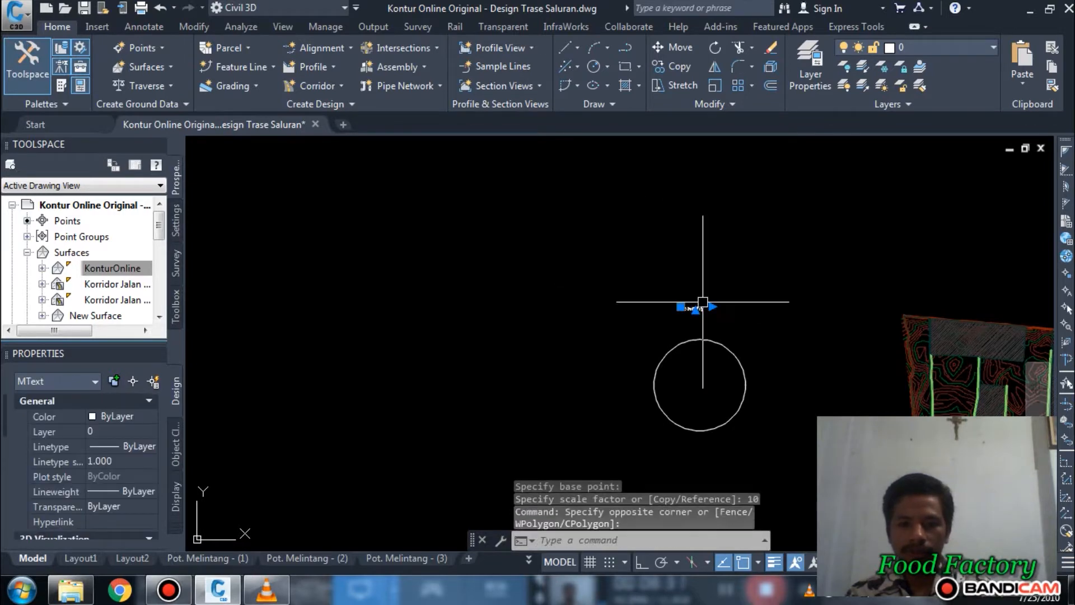
pyautogui.press('Return')
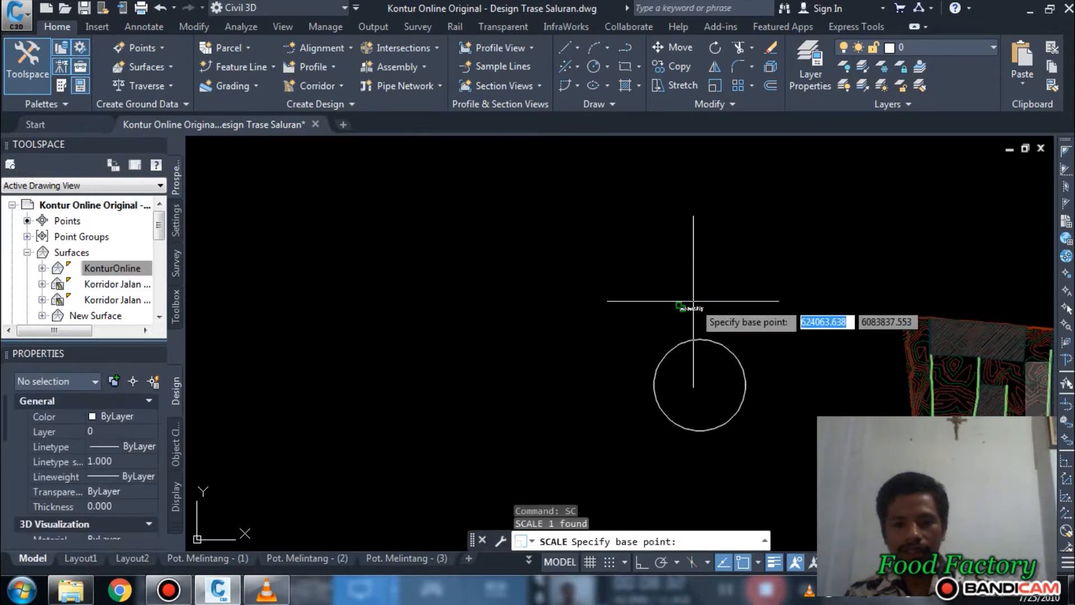
pyautogui.click(690, 306)
pyautogui.write('3')
pyautogui.press('Return')
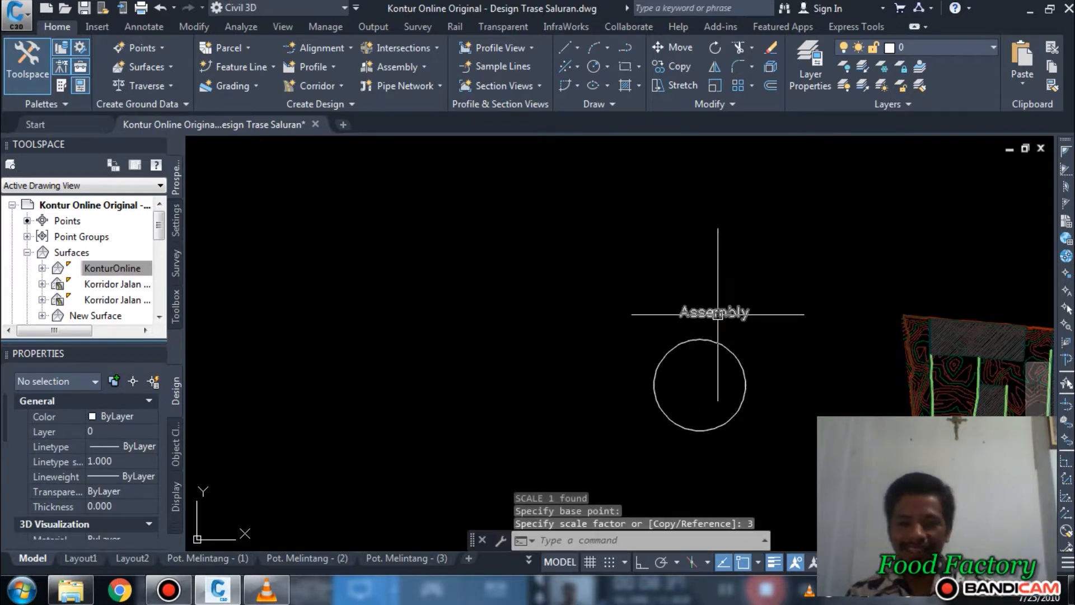
# Step: Move the "Assembly" text slightly so that it sits centred closely above the circle
pyautogui.click(718, 314)
pyautogui.moveTo(801, 263); pyautogui.dragTo(805, 277, button='middle')
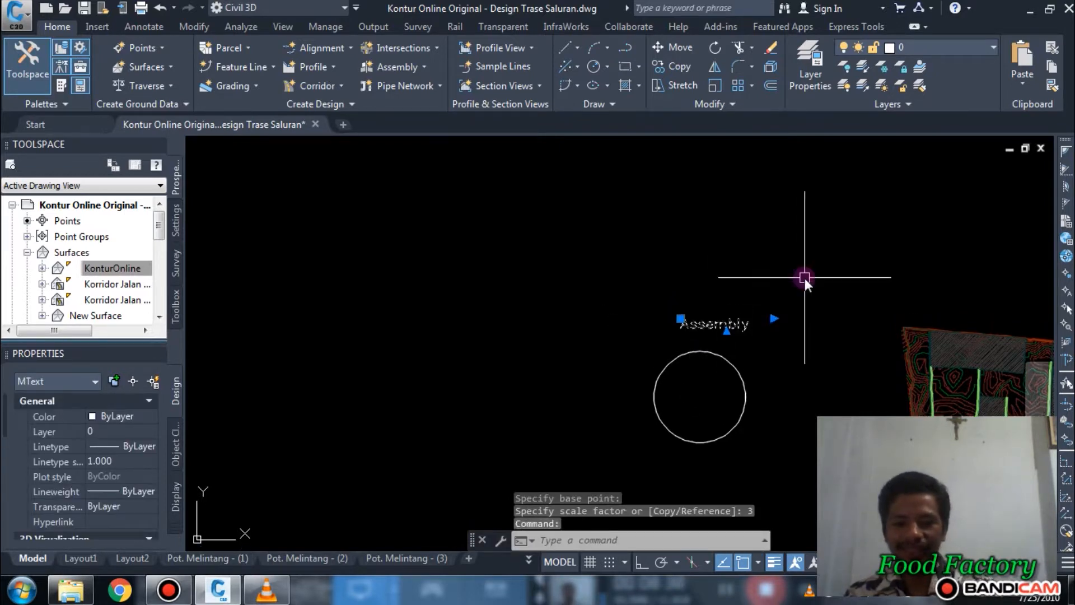
pyautogui.write('m')
pyautogui.press('Return')
pyautogui.click(869, 224)
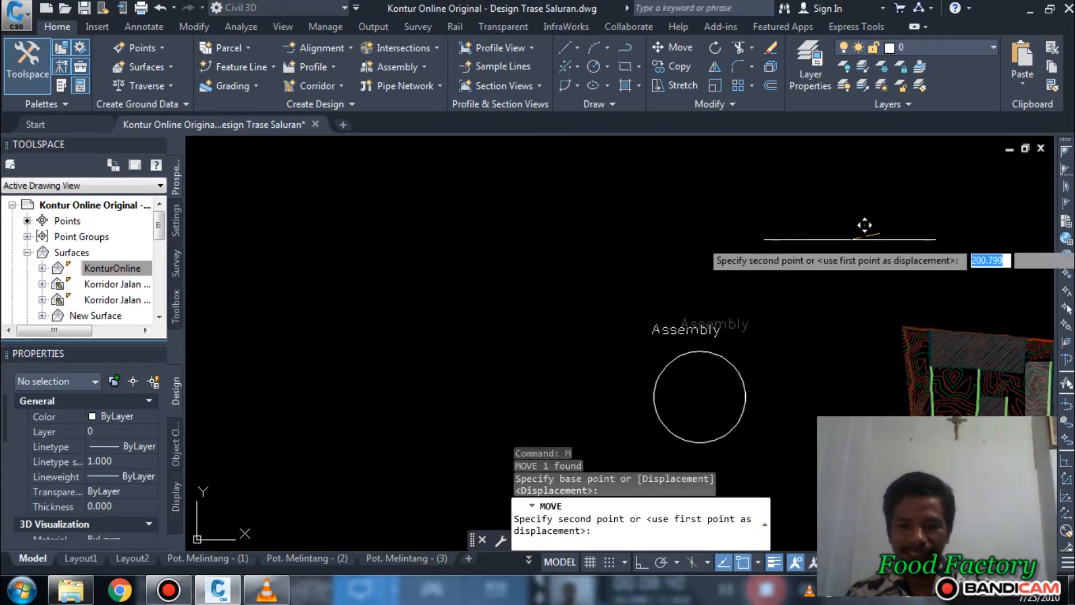
pyautogui.click(871, 243)
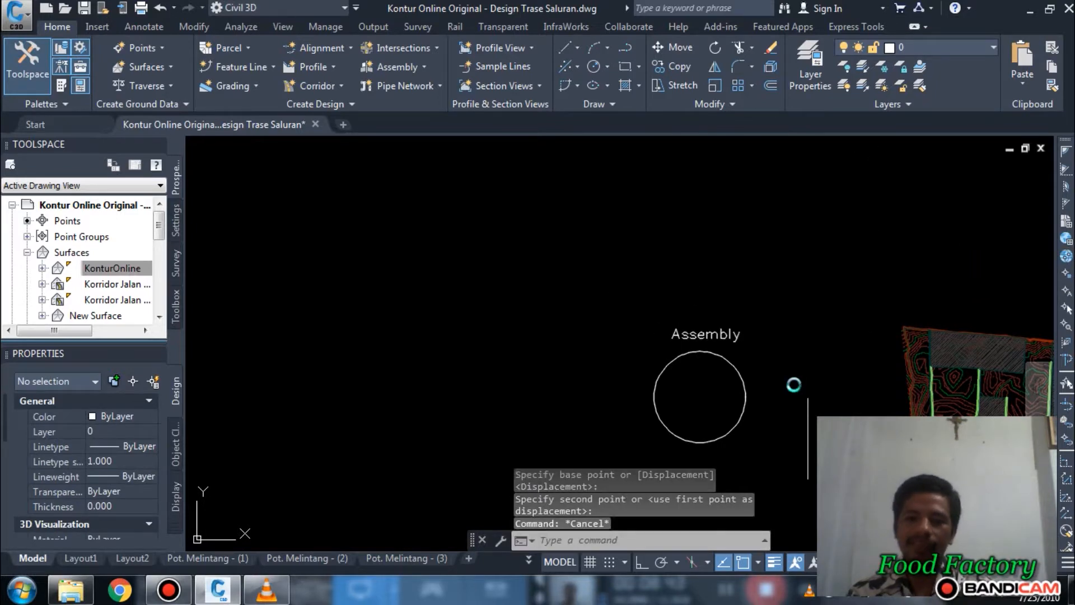
# Step: Create an assembly named "Saluran Primer" and place its baseline inside the upper part of the circle
pyautogui.moveTo(809, 388); pyautogui.dragTo(680, 307, button='middle')
pyautogui.scroll(2, 599, 316)
pyautogui.moveTo(572, 303); pyautogui.dragTo(564, 341, button='middle')
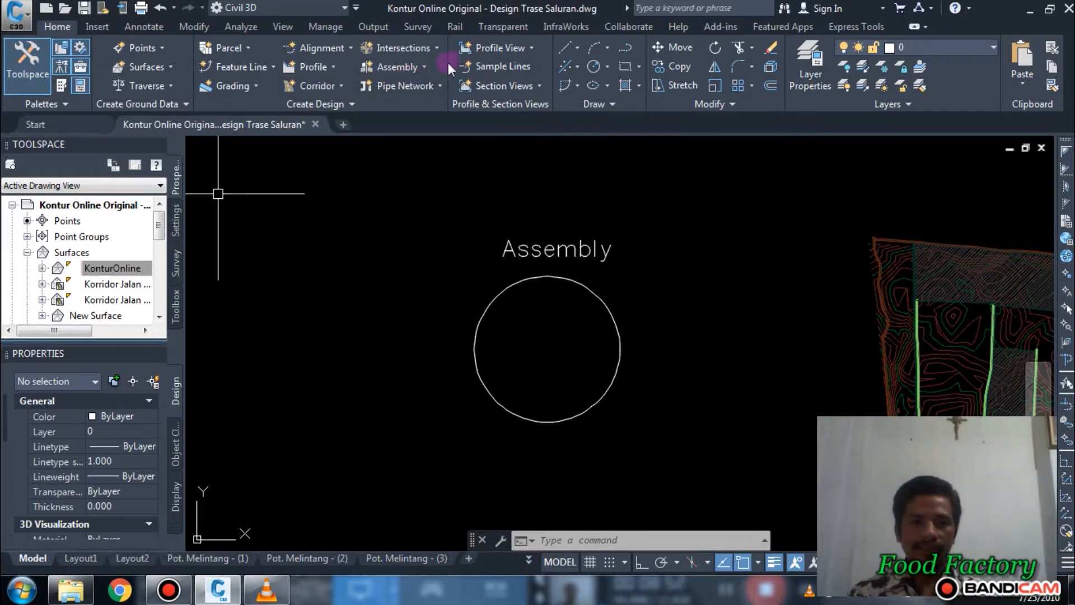
pyautogui.click(409, 65)
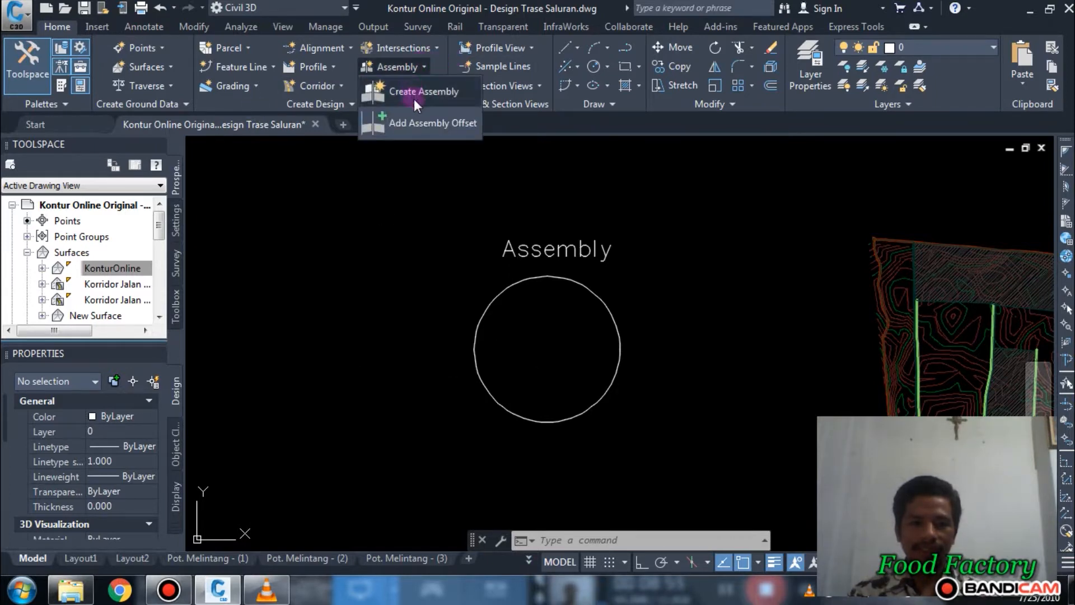
pyautogui.click(415, 92)
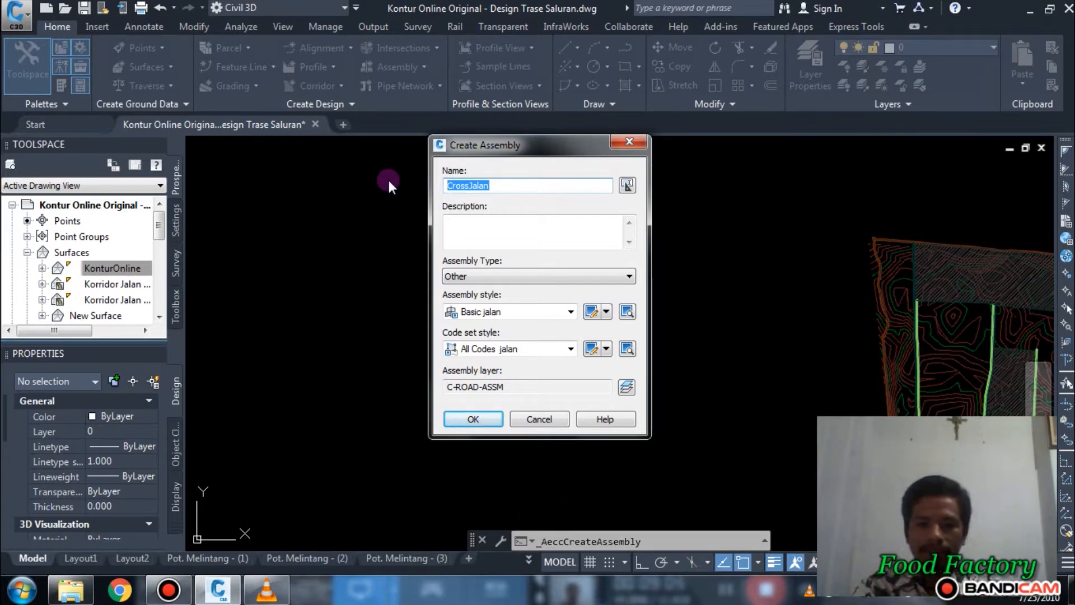
pyautogui.write('Saluran Primer')
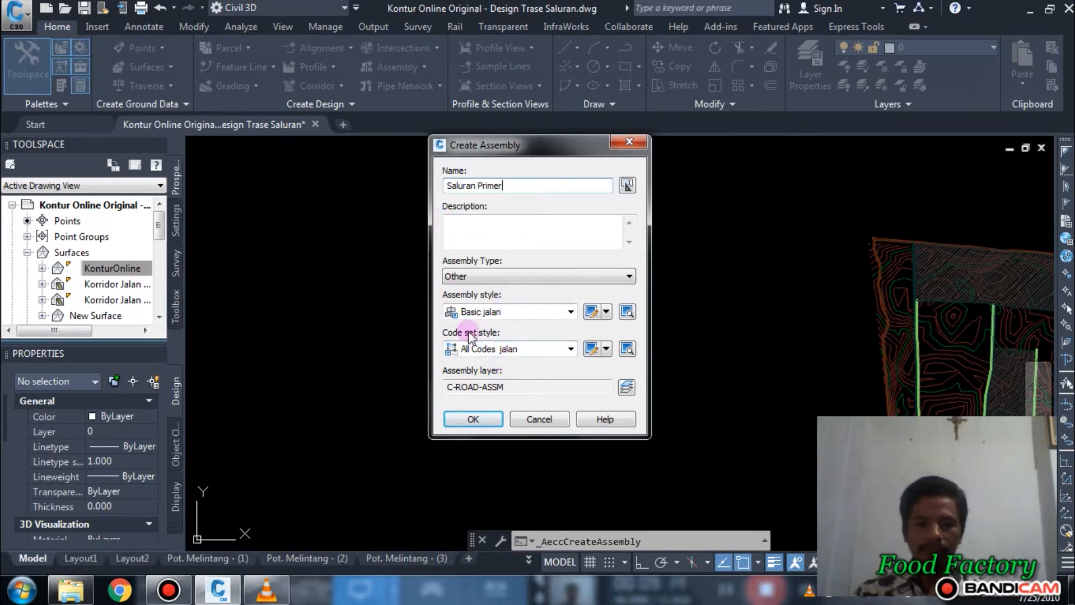
pyautogui.click(475, 420)
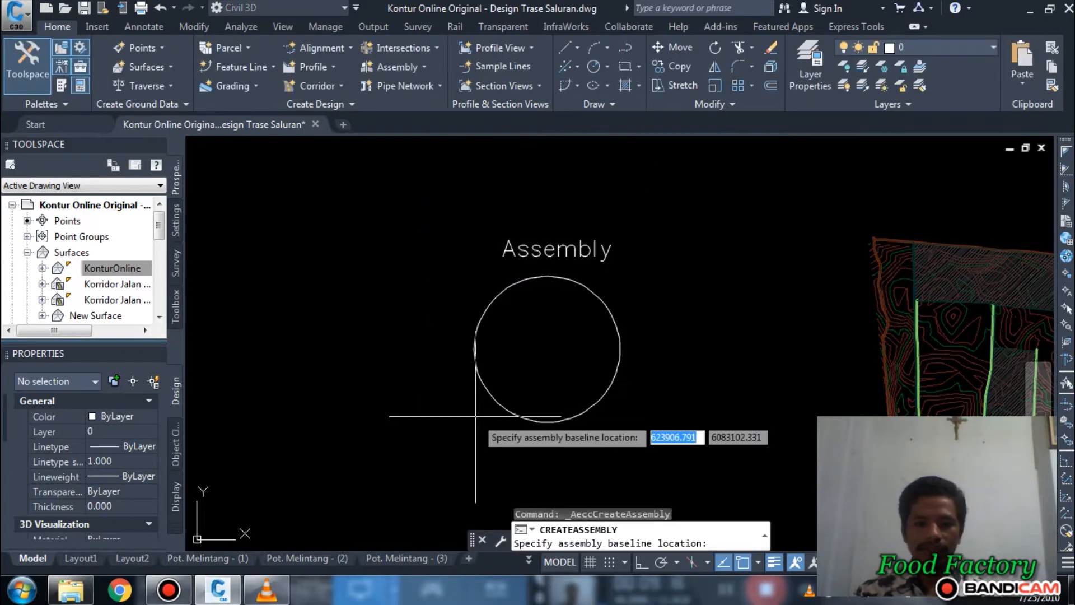
pyautogui.scroll(5, 535, 314)
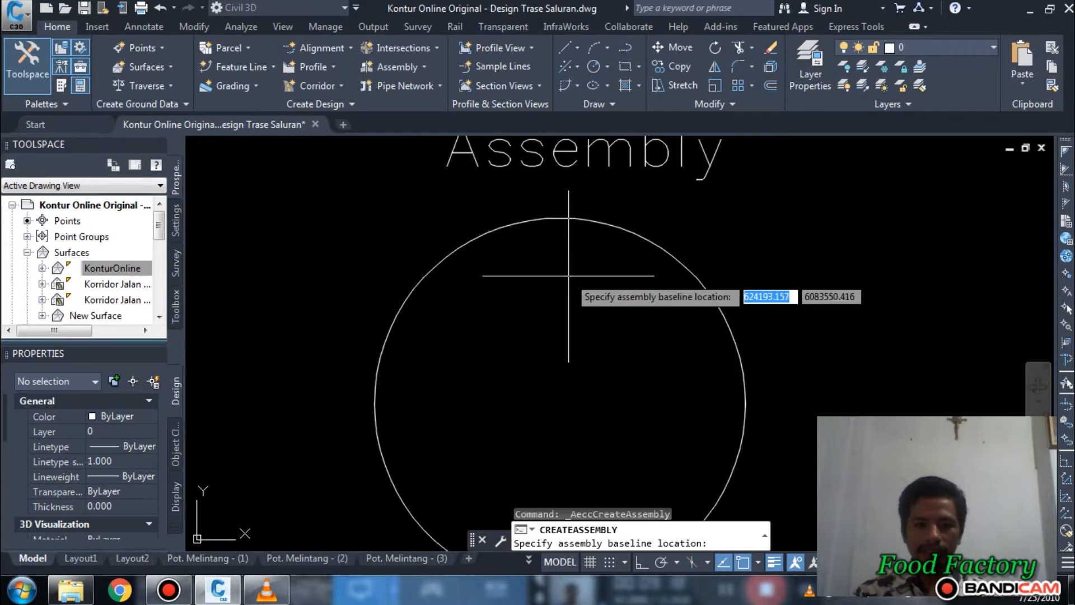
pyautogui.click(552, 282)
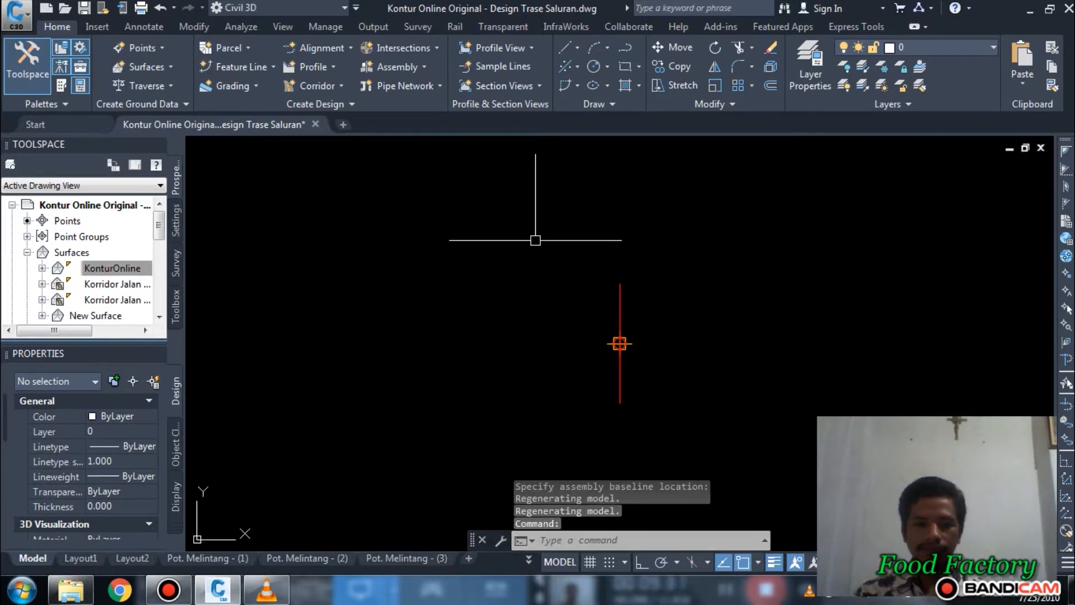
# Step: Open the tool palettes and show the metric Trench Pipes subassemblies
pyautogui.moveTo(665, 384)
pyautogui.mouseDown(button='middle')
pyautogui.moveTo(646, 368)
pyautogui.moveTo(551, 359)
pyautogui.mouseUp(button='middle')
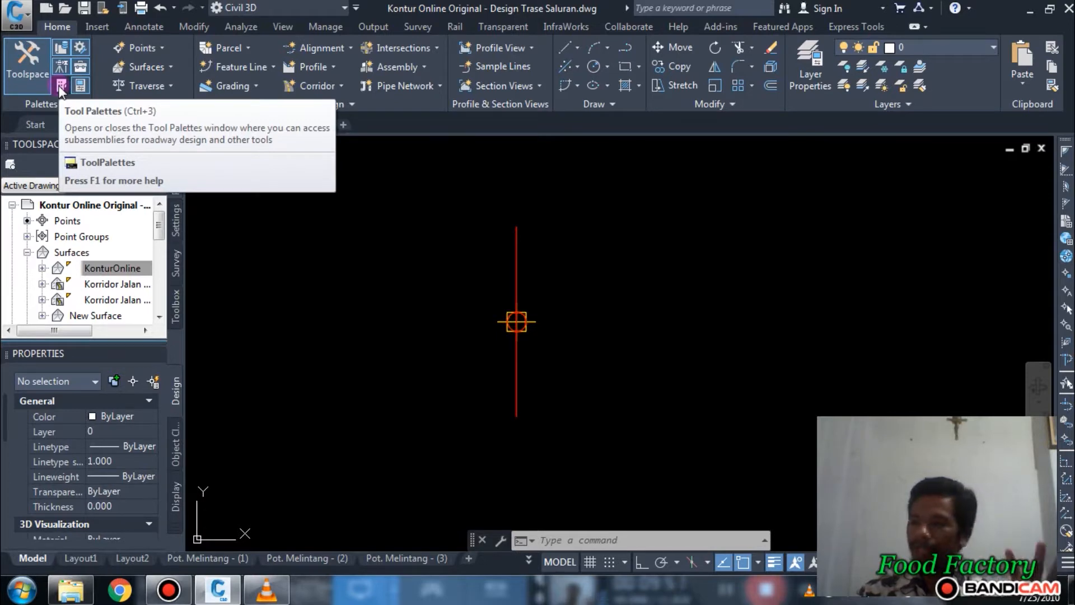
pyautogui.click(60, 87)
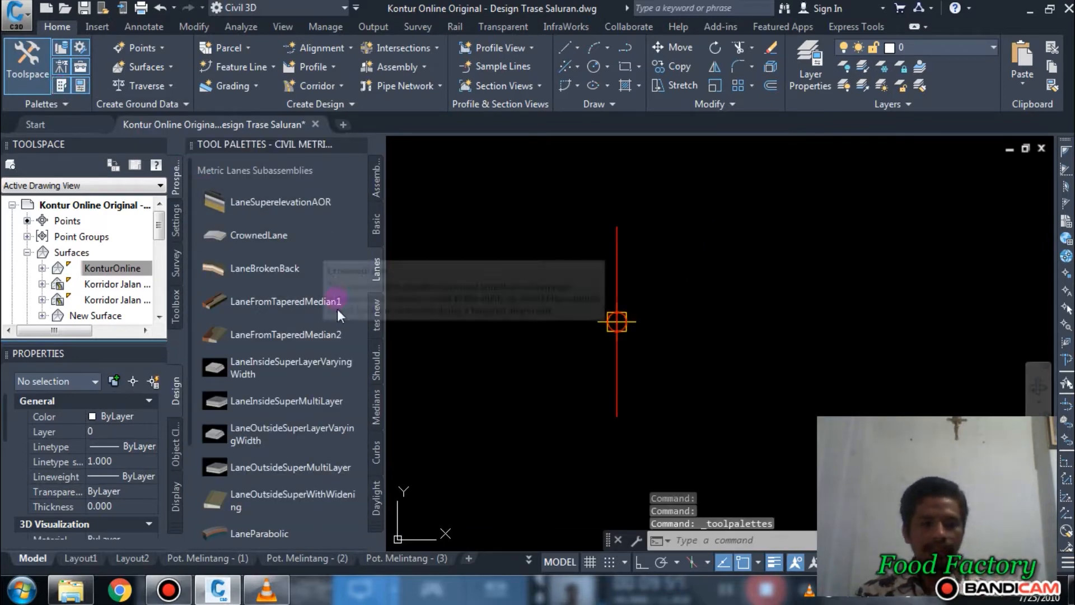
pyautogui.rightClick(375, 515)
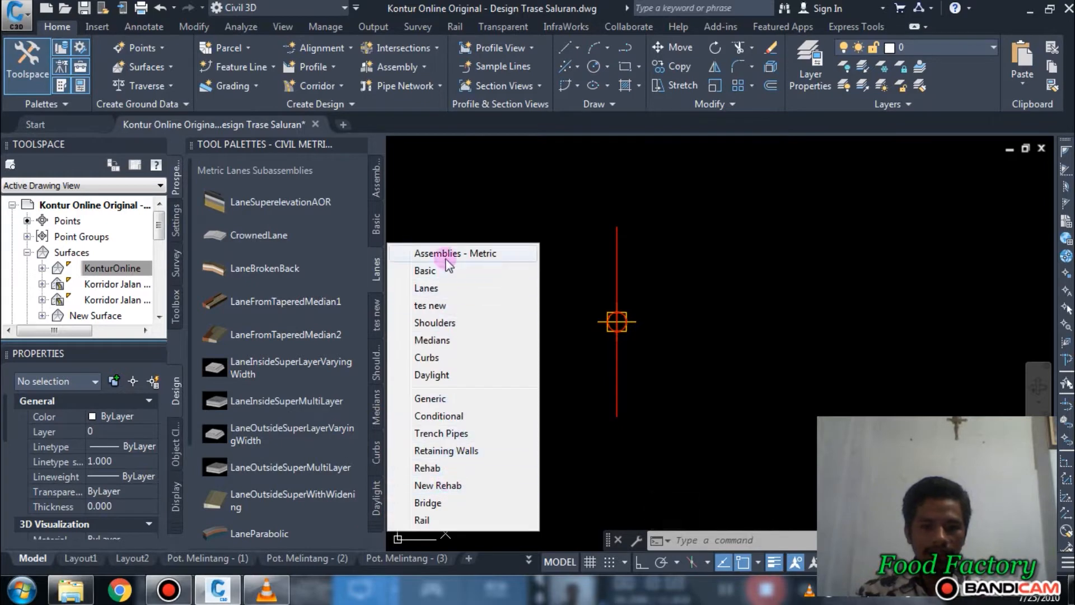
pyautogui.click(455, 433)
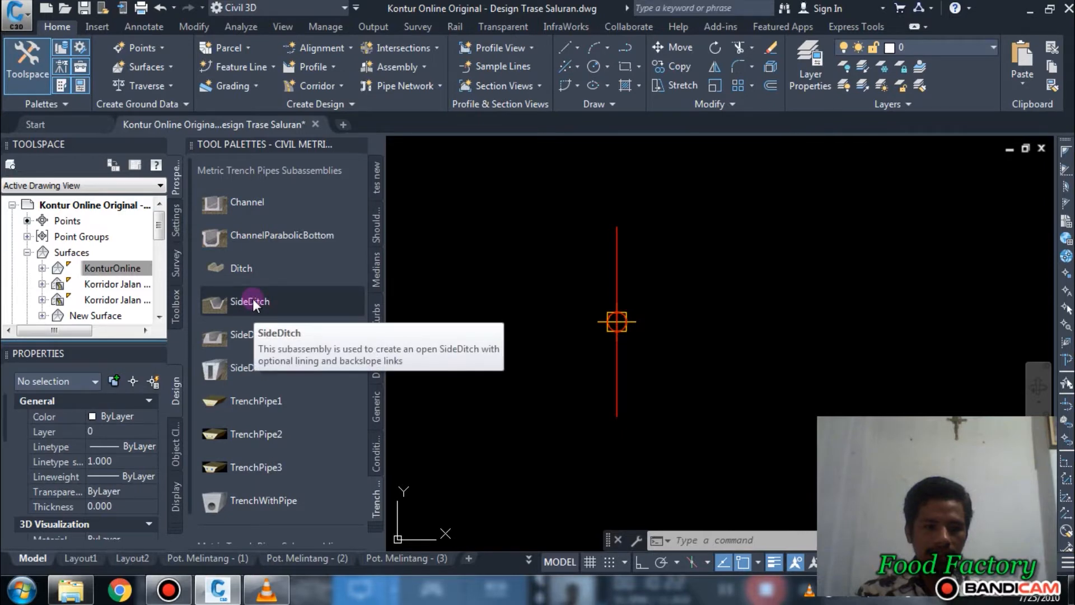
# Step: Attach a Channel subassembly to the baseline marker of the Saluran Primer assembly and end the placement command
pyautogui.click(252, 204)
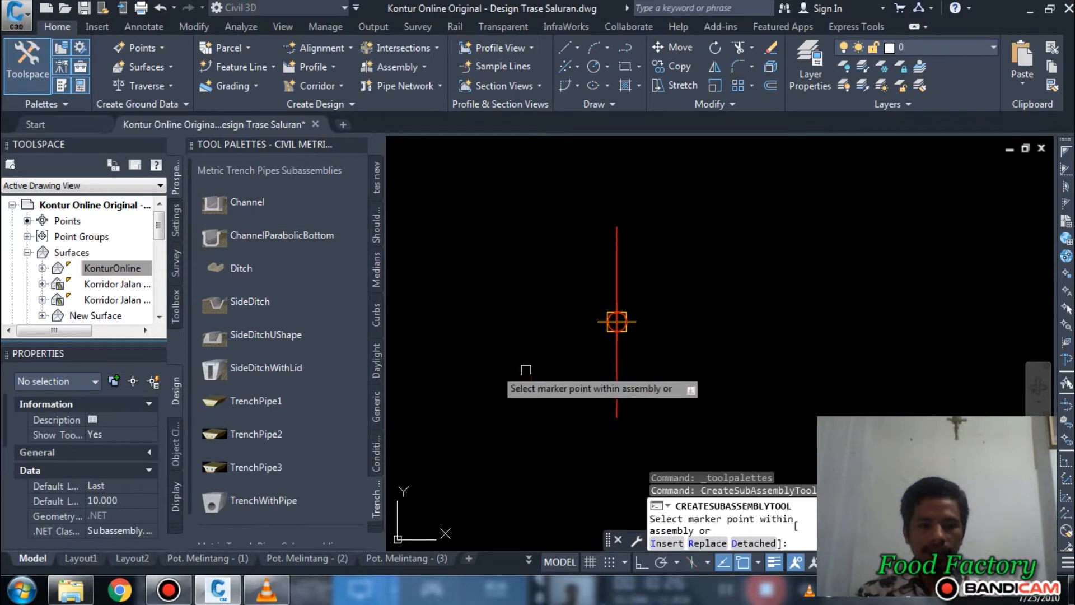
pyautogui.scroll(3, 620, 316)
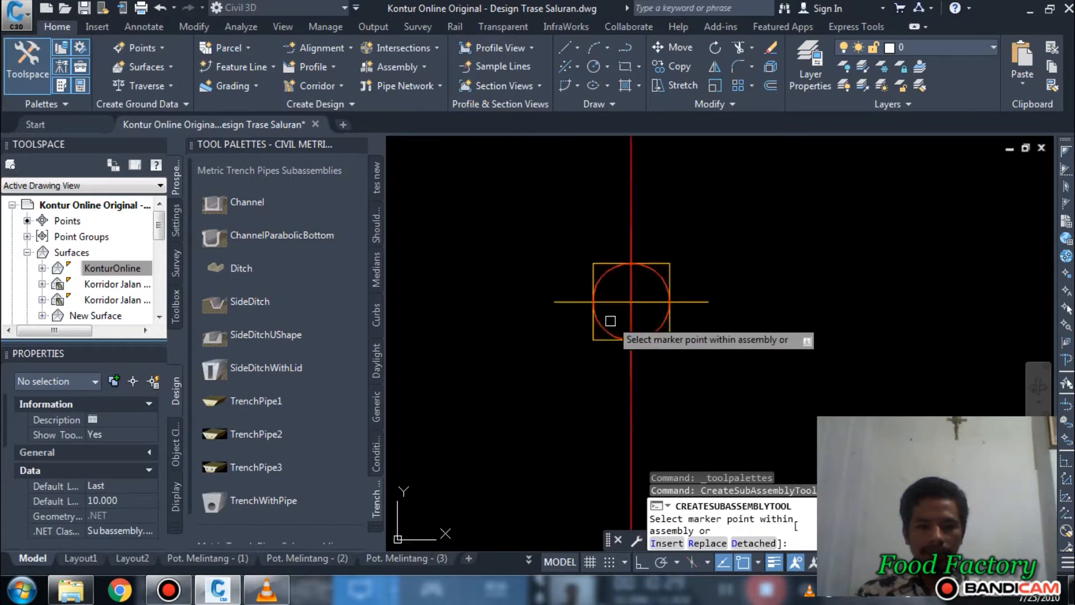
pyautogui.click(631, 301)
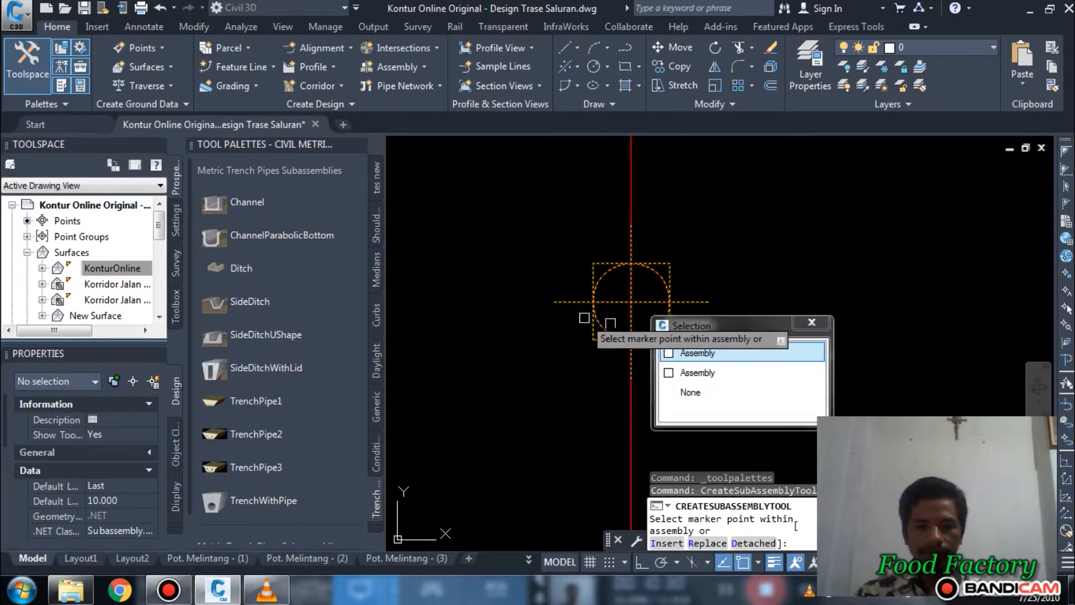
pyautogui.click(691, 357)
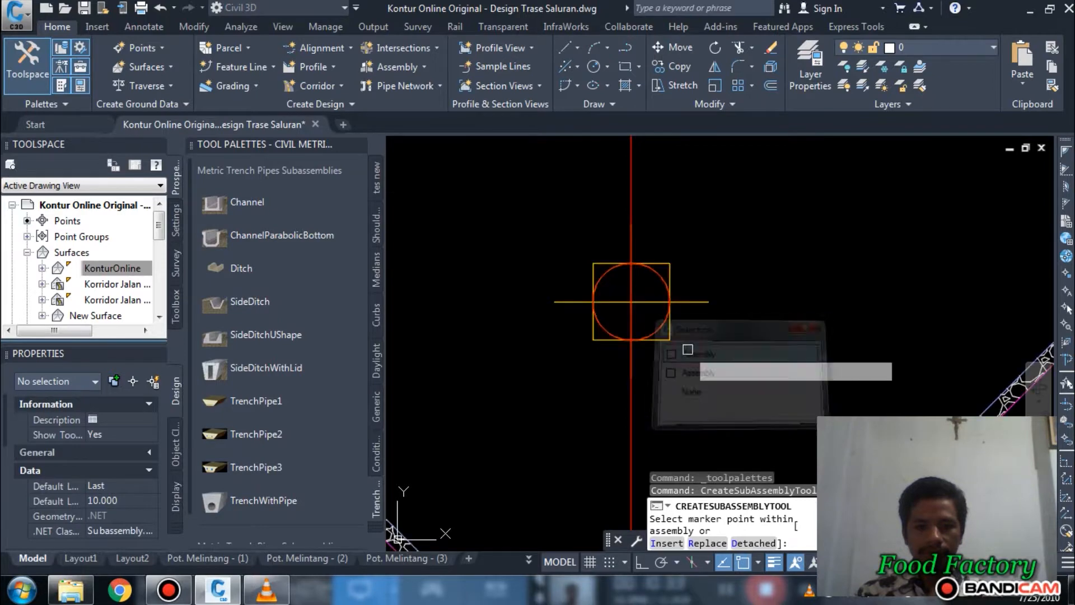
pyautogui.scroll(-5, 594, 330)
pyautogui.scroll(-2, 740, 322)
pyautogui.press('Escape')
pyautogui.scroll(5, 669, 344)
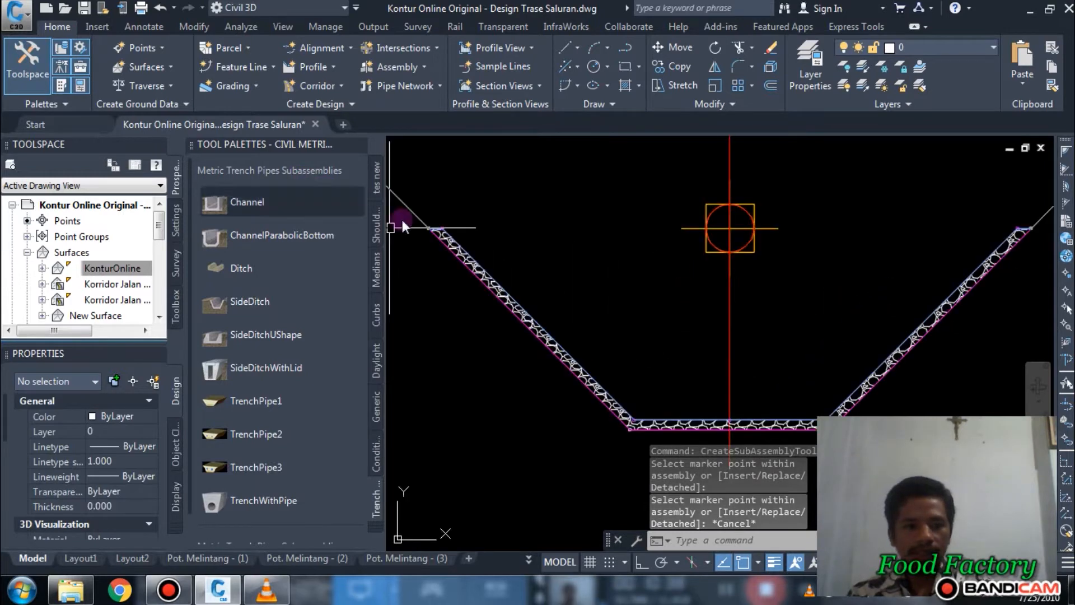
pyautogui.scroll(-4, 492, 247)
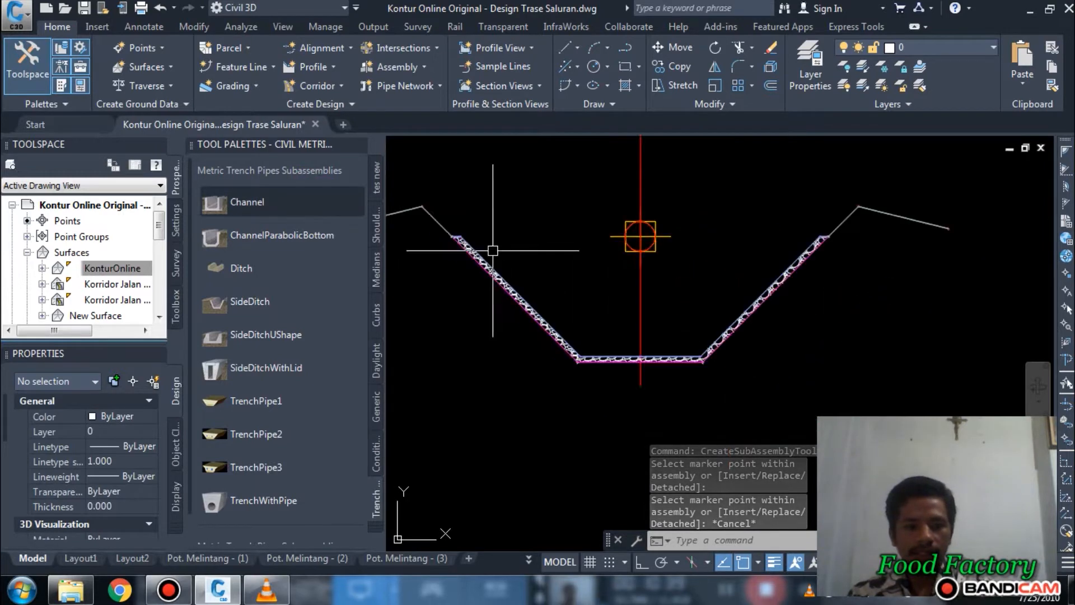
# Step: Show the placed Channel subassembly's properties and dock the Properties palette beside the Tool Palettes, then clear the selection
pyautogui.click(533, 320)
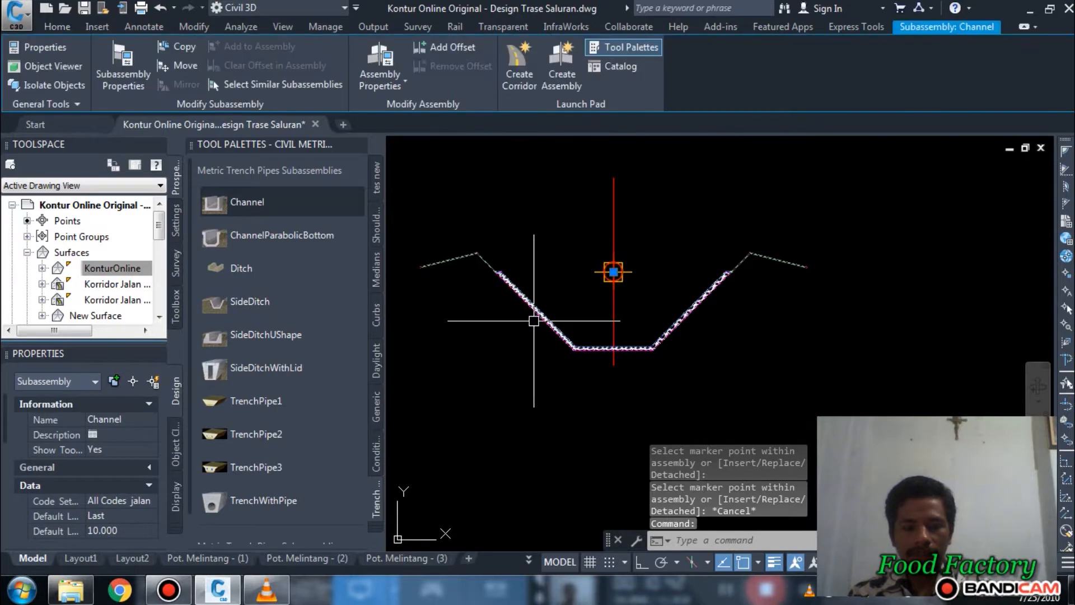
pyautogui.press('Escape')
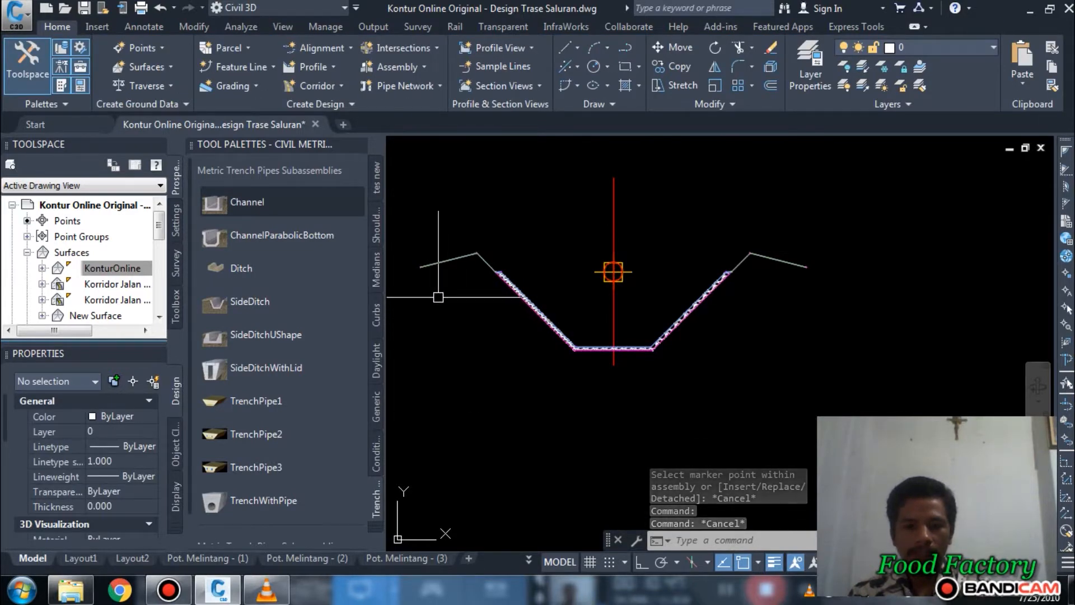
pyautogui.scroll(2, 491, 265)
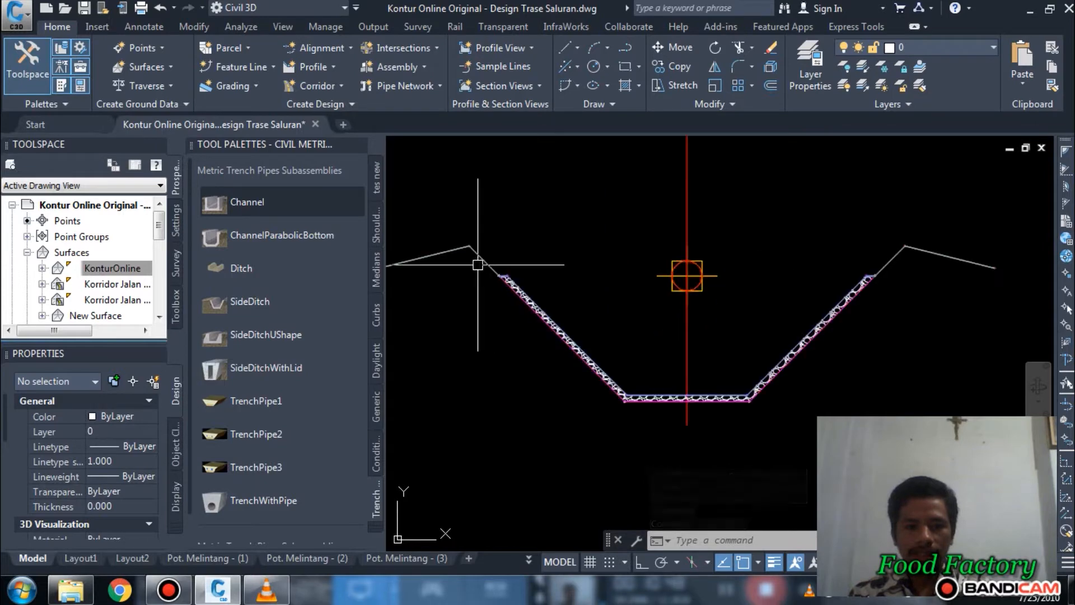
pyautogui.click(482, 264)
pyautogui.moveTo(447, 292)
pyautogui.mouseDown(button='middle')
pyautogui.moveTo(684, 325)
pyautogui.moveTo(626, 314)
pyautogui.moveTo(545, 329)
pyautogui.mouseUp(button='middle')
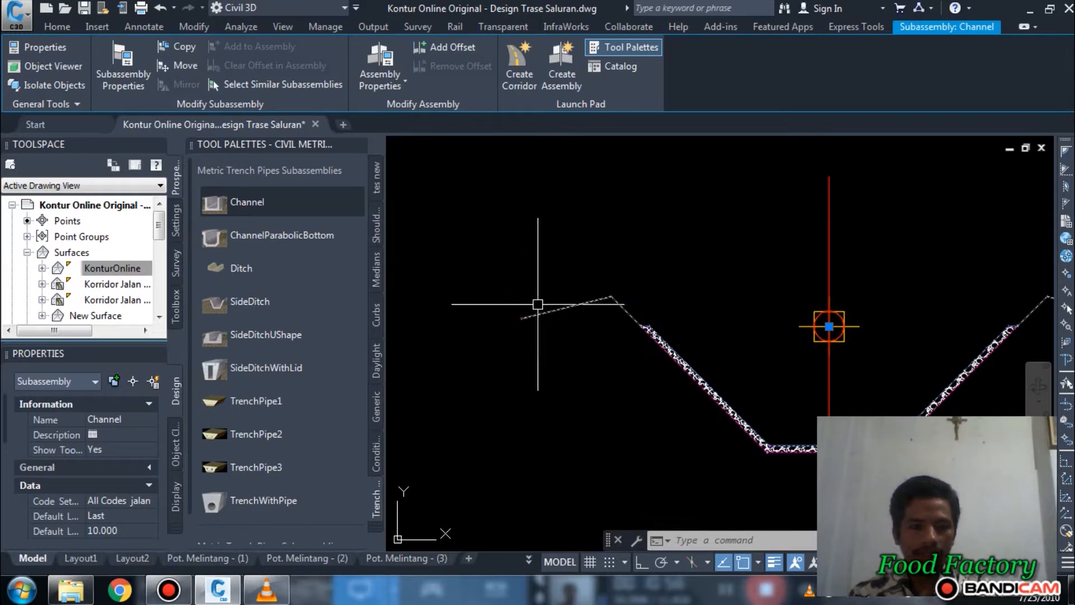
pyautogui.rightClick(547, 305)
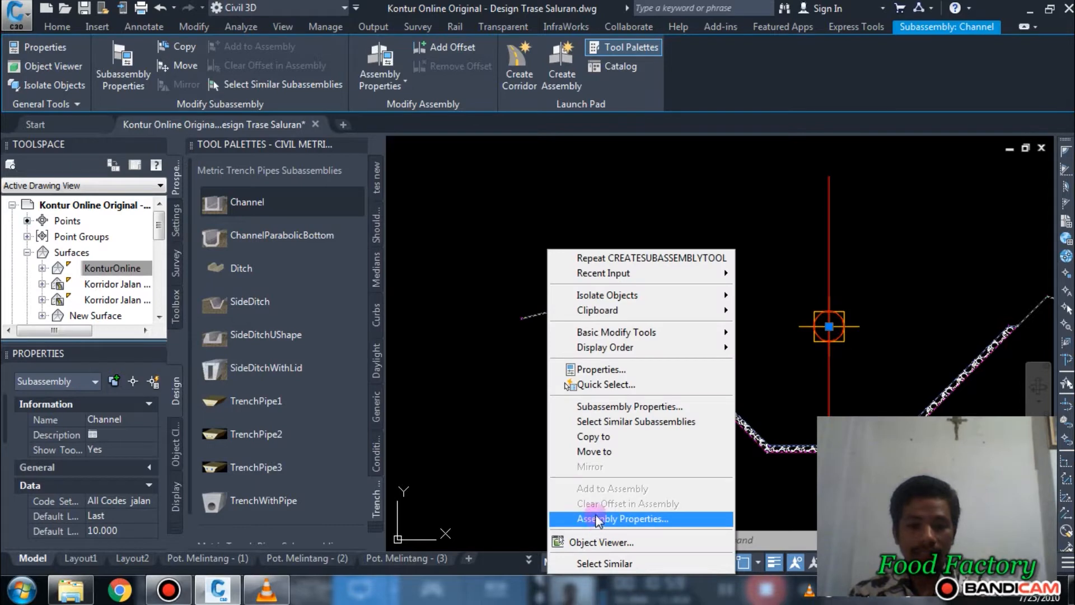
pyautogui.click(598, 369)
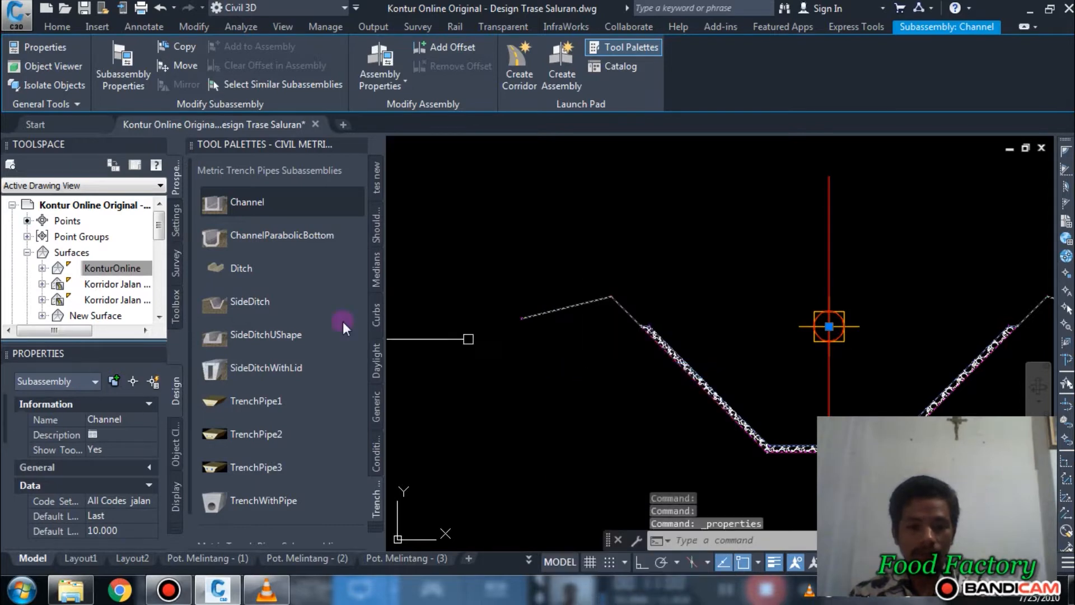
pyautogui.moveTo(113, 353)
pyautogui.mouseDown()
pyautogui.moveTo(395, 216)
pyautogui.moveTo(281, 194)
pyautogui.moveTo(360, 175)
pyautogui.moveTo(364, 183)
pyautogui.mouseUp()
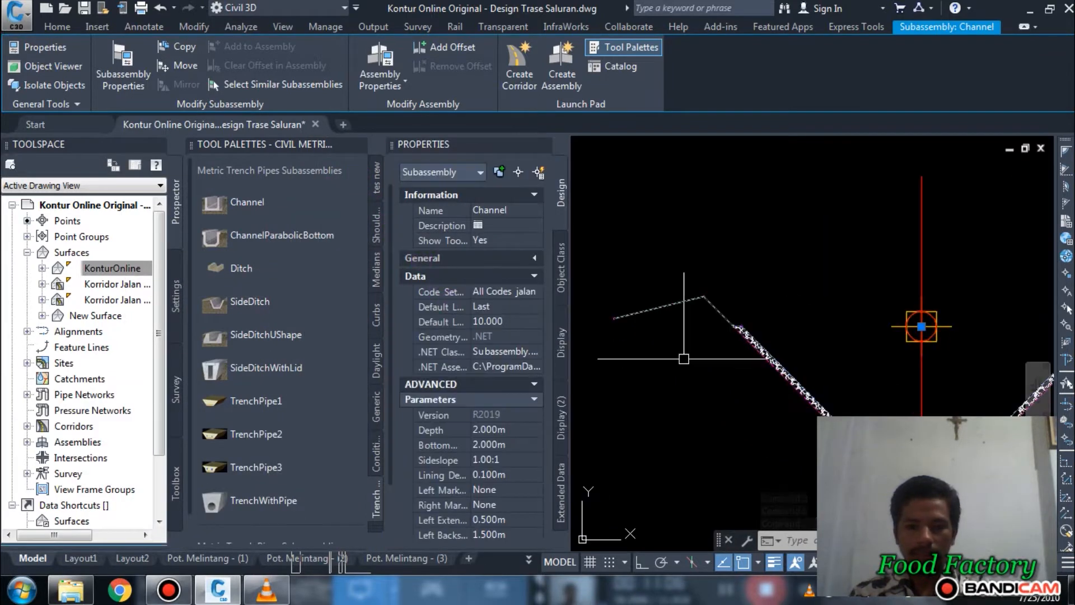
pyautogui.scroll(-3, 892, 263)
pyautogui.press('Escape')
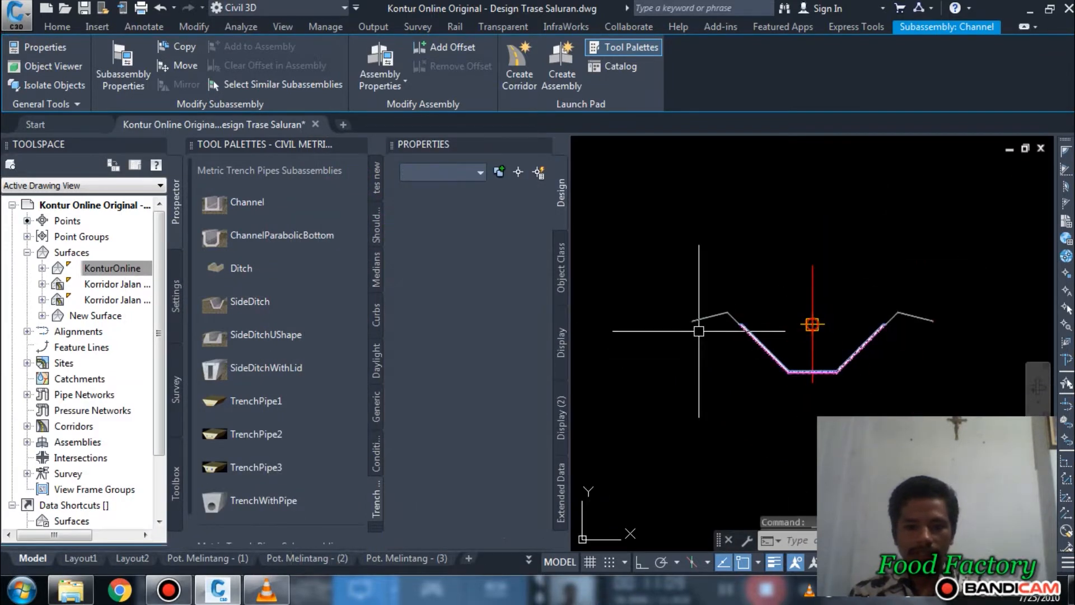
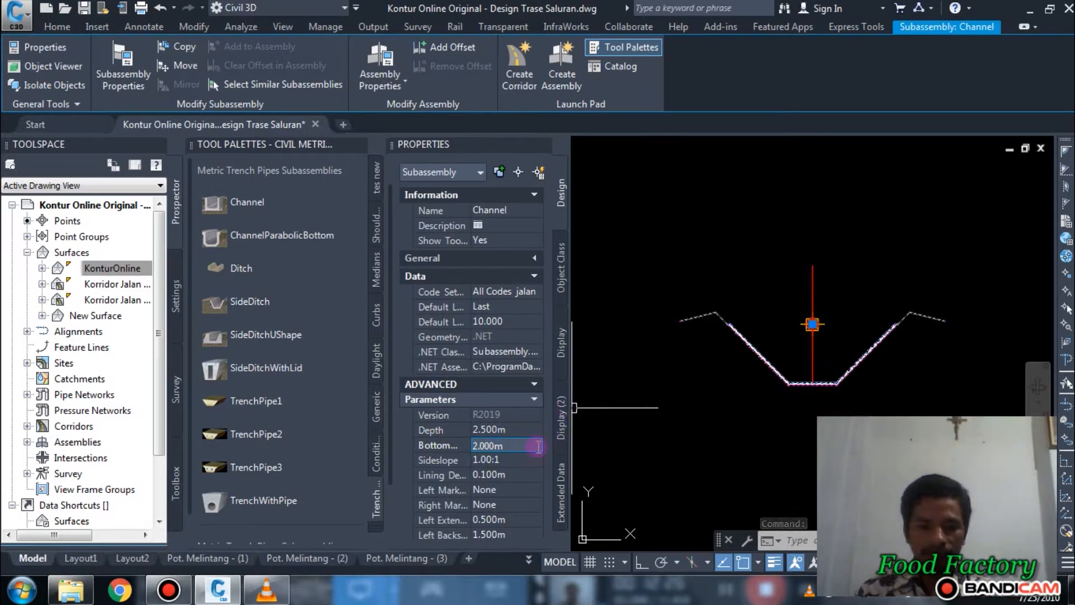
# Step: Set the Channel subassembly's sideslope to 1.00:0.5, check the section's new shape, and clear the selection
pyautogui.click(399, 404)
pyautogui.moveTo(391, 408); pyautogui.dragTo(394, 502)
pyautogui.click(503, 398)
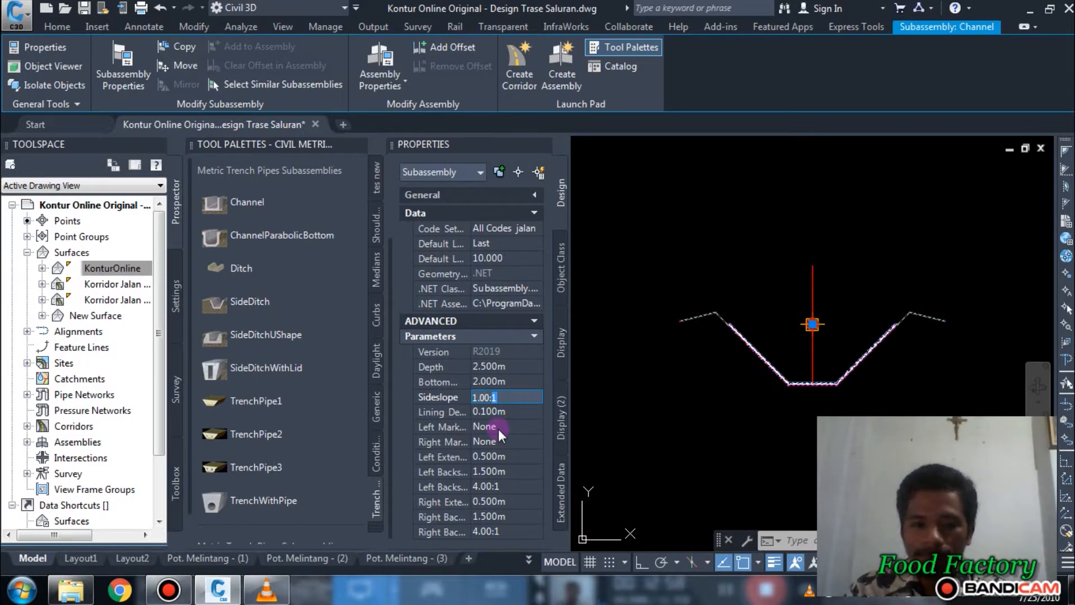
pyautogui.write('1.00:0.5')
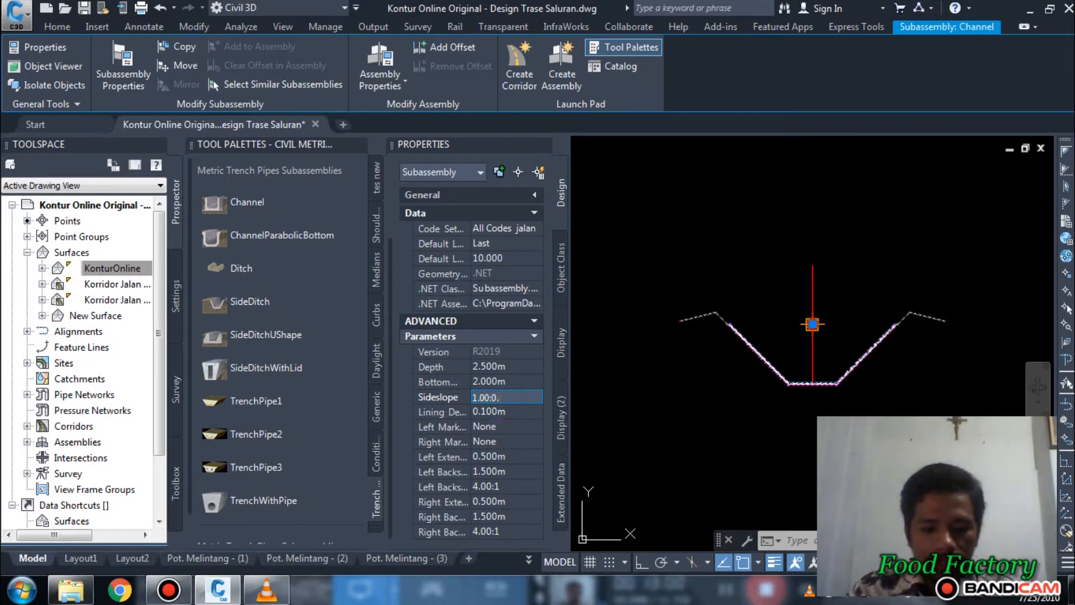
pyautogui.click(489, 381)
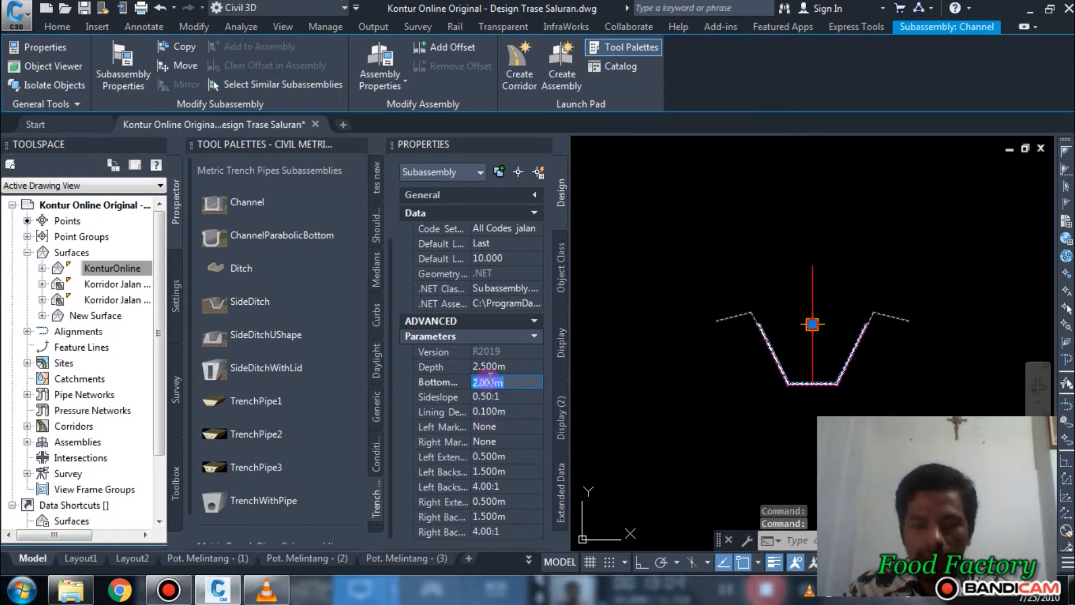
pyautogui.scroll(3, 812, 347)
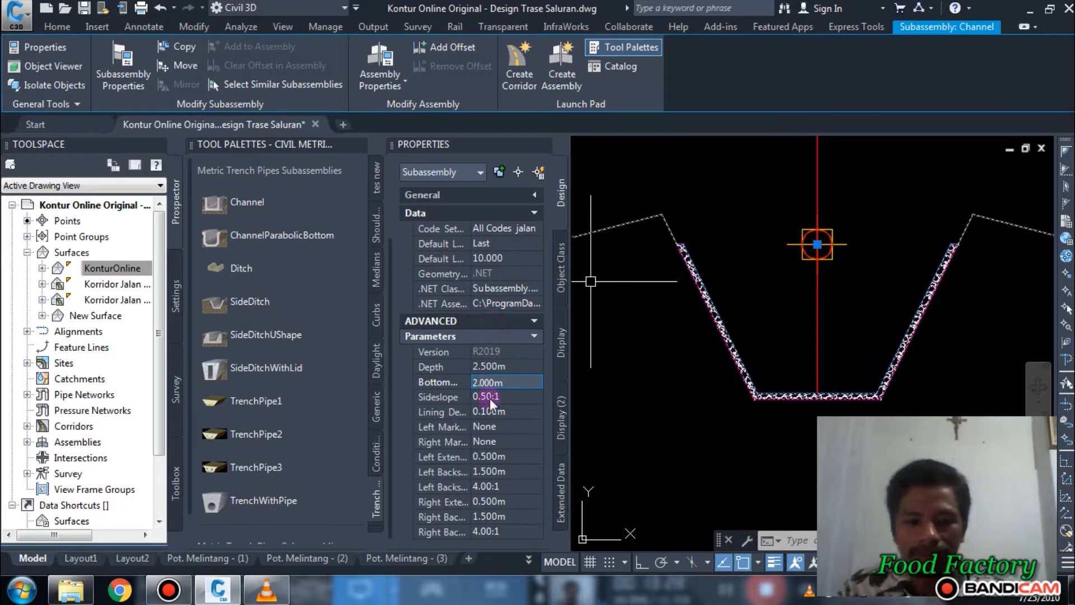
pyautogui.scroll(-2, 501, 418)
pyautogui.scroll(2, 518, 415)
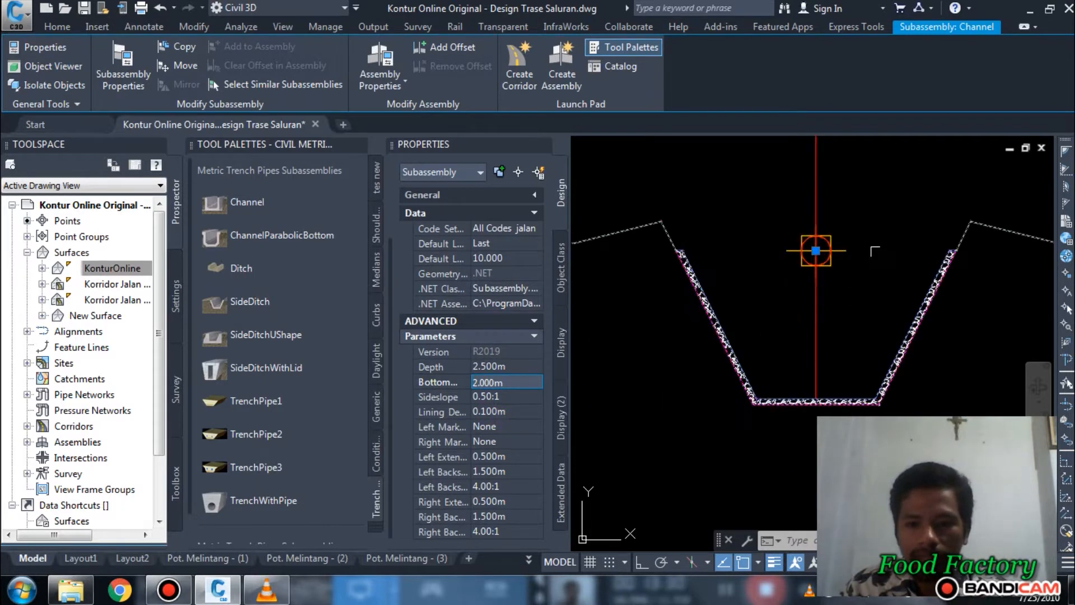
pyautogui.scroll(-2, 952, 226)
pyautogui.scroll(-2, 924, 263)
pyautogui.scroll(2, 873, 308)
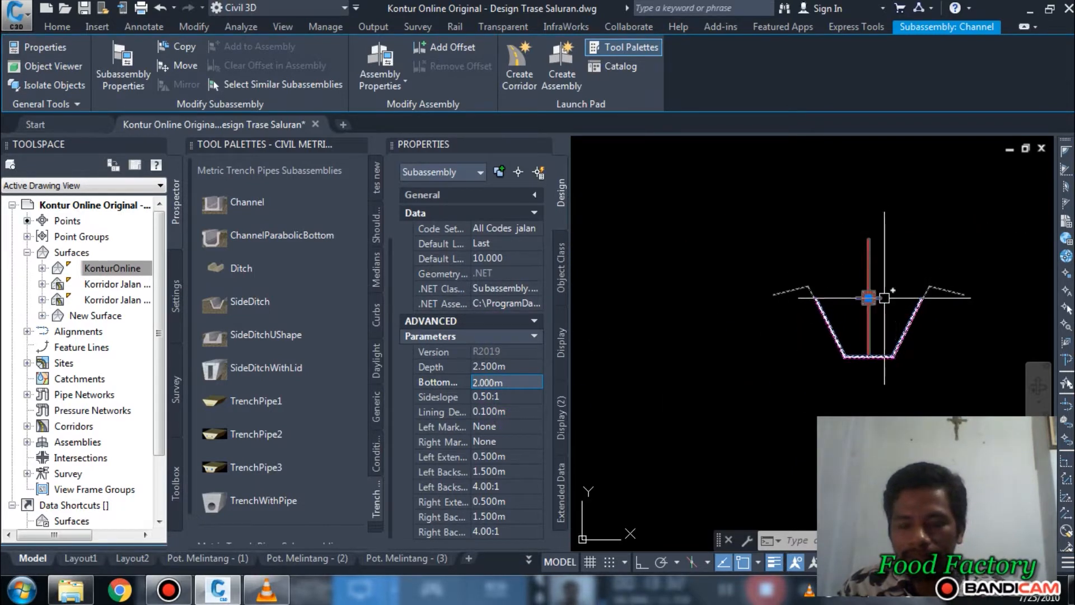
pyautogui.press('Escape')
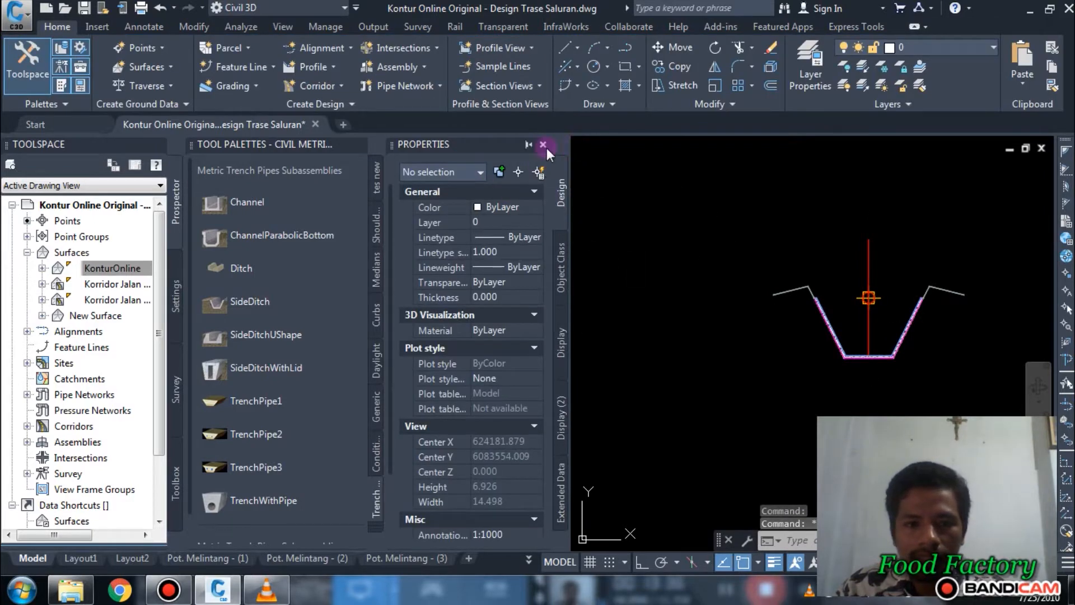
# Step: Attach a metric DaylightBasin subassembly with side Left to the outer end marker of the channel's left backslope
pyautogui.scroll(4, 855, 342)
pyautogui.moveTo(686, 196)
pyautogui.mouseDown(button='middle')
pyautogui.moveTo(733, 276)
pyautogui.moveTo(778, 303)
pyautogui.mouseUp(button='middle')
pyautogui.scroll(4, 765, 339)
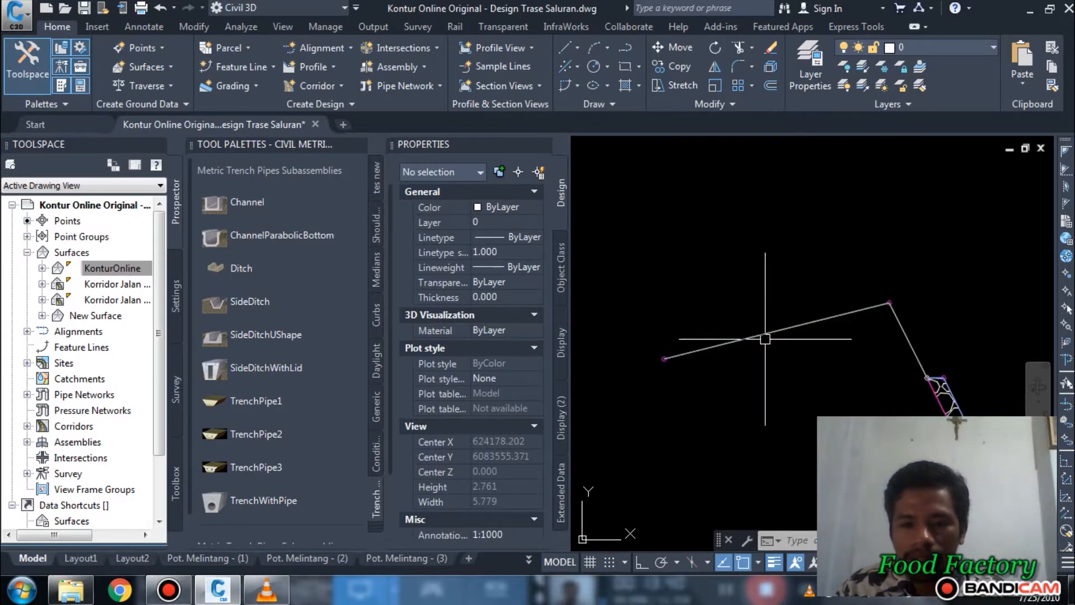
pyautogui.scroll(-4, 765, 338)
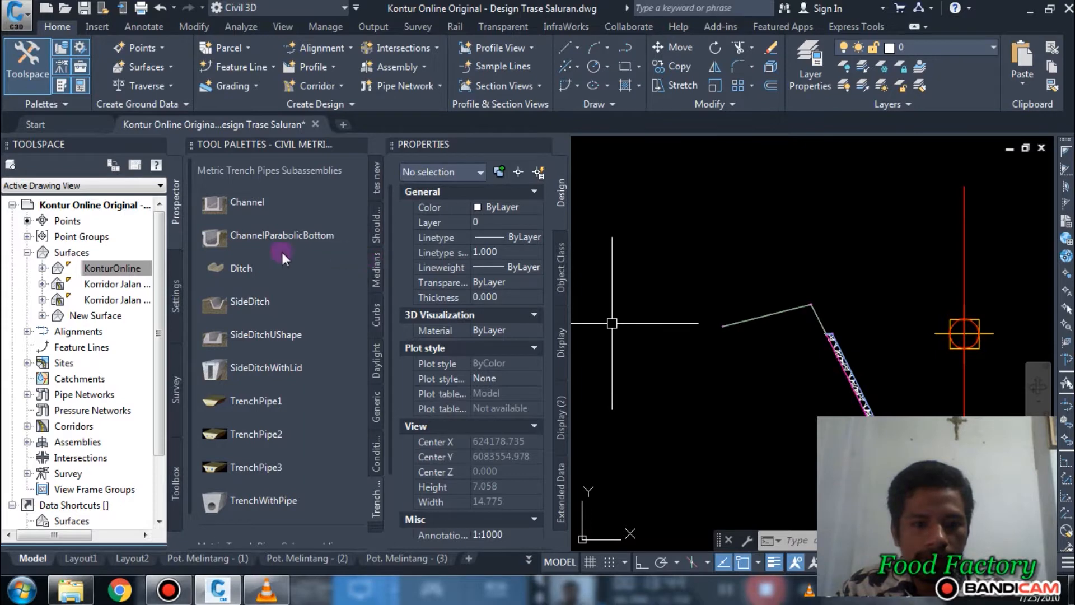
pyautogui.click(374, 185)
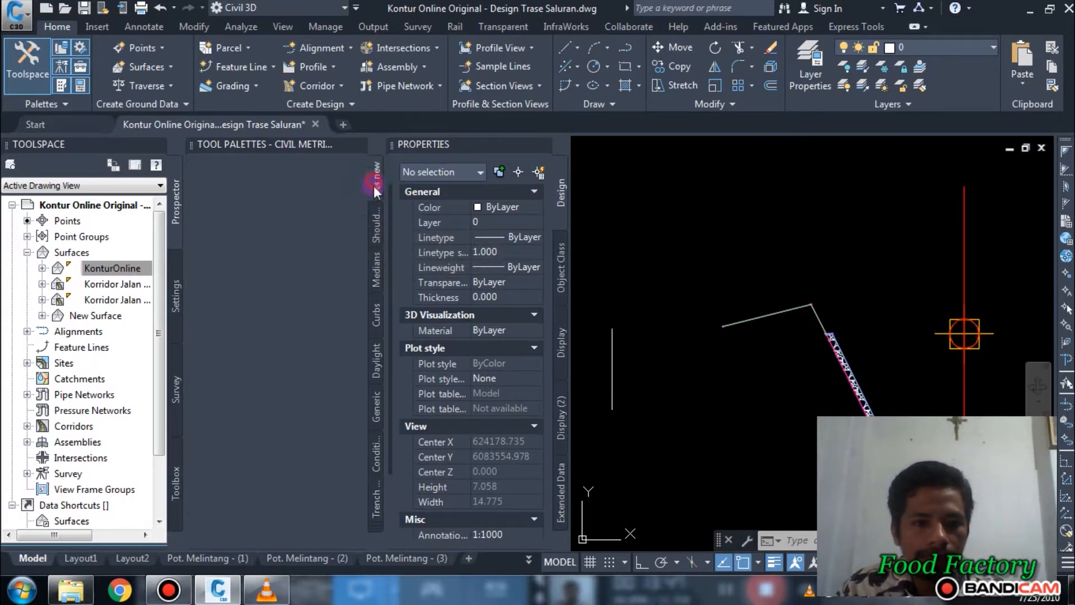
pyautogui.click(378, 356)
pyautogui.click(284, 207)
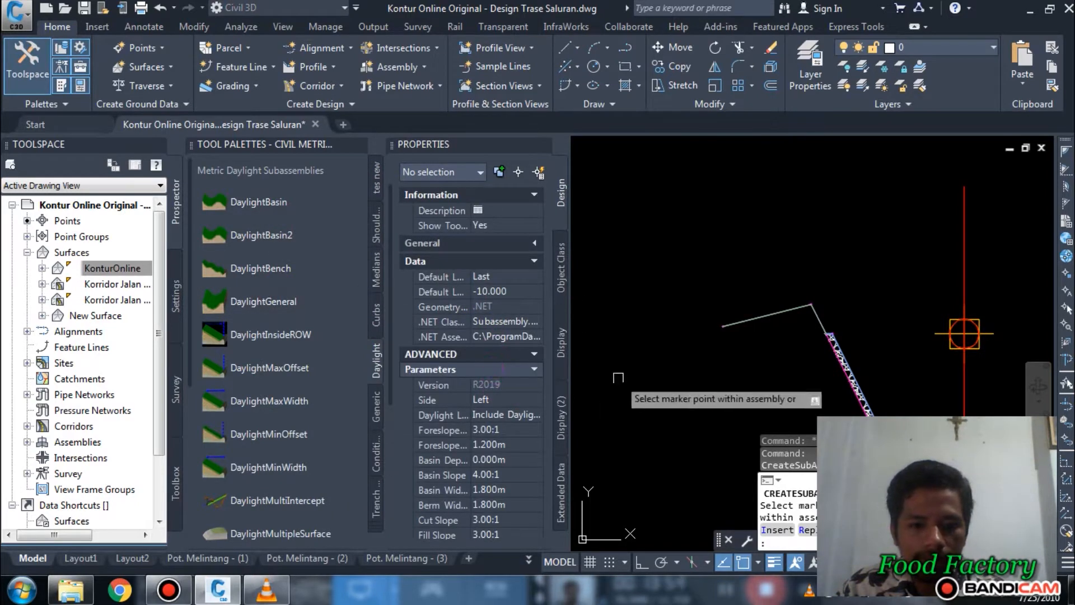
pyautogui.scroll(5, 700, 321)
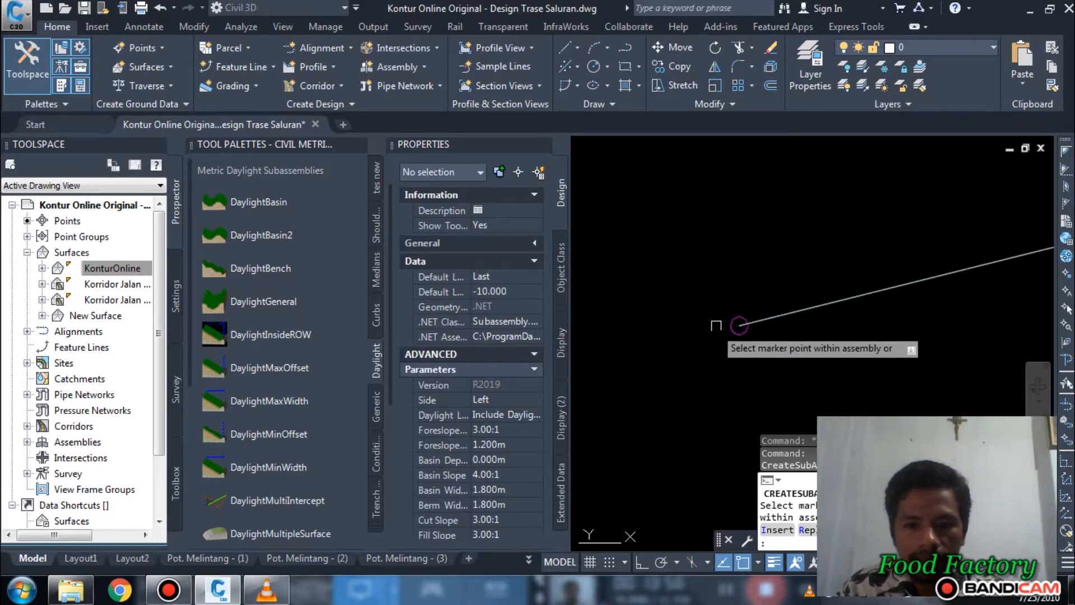
pyautogui.scroll(-5, 728, 316)
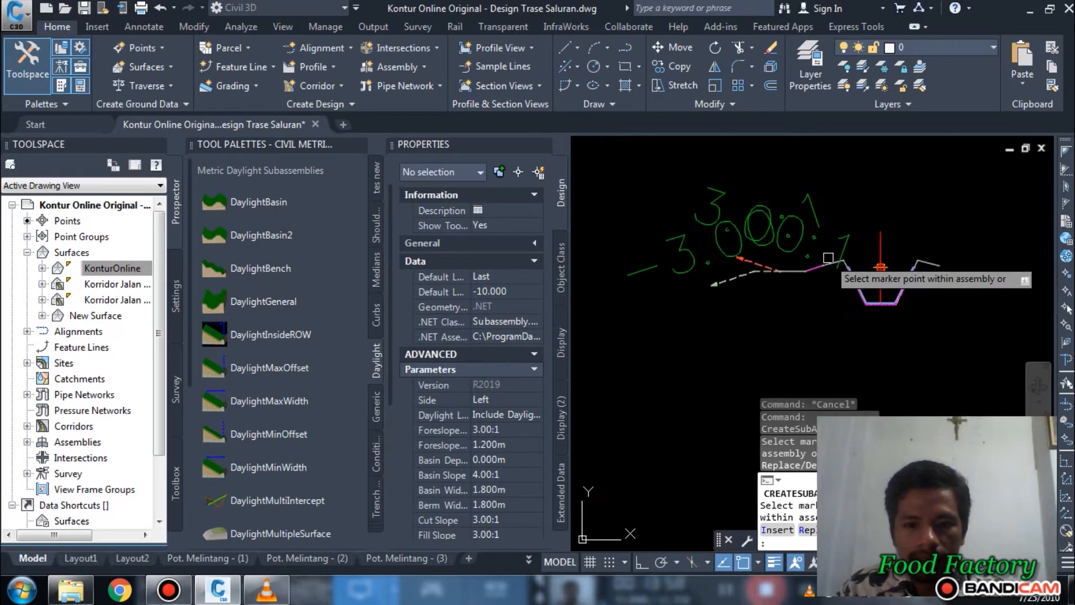
pyautogui.scroll(8, 838, 262)
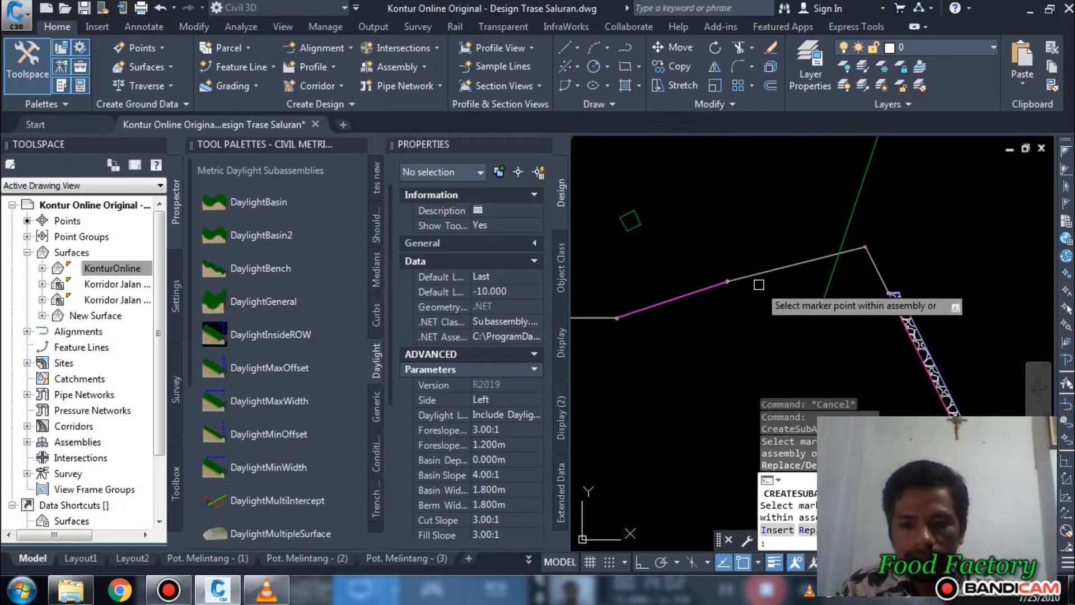
pyautogui.scroll(-2, 759, 285)
# Step: Attach another DaylightBasin with side Right to the outer end marker of the channel's right backslope and end the placement command
pyautogui.scroll(-3, 737, 291)
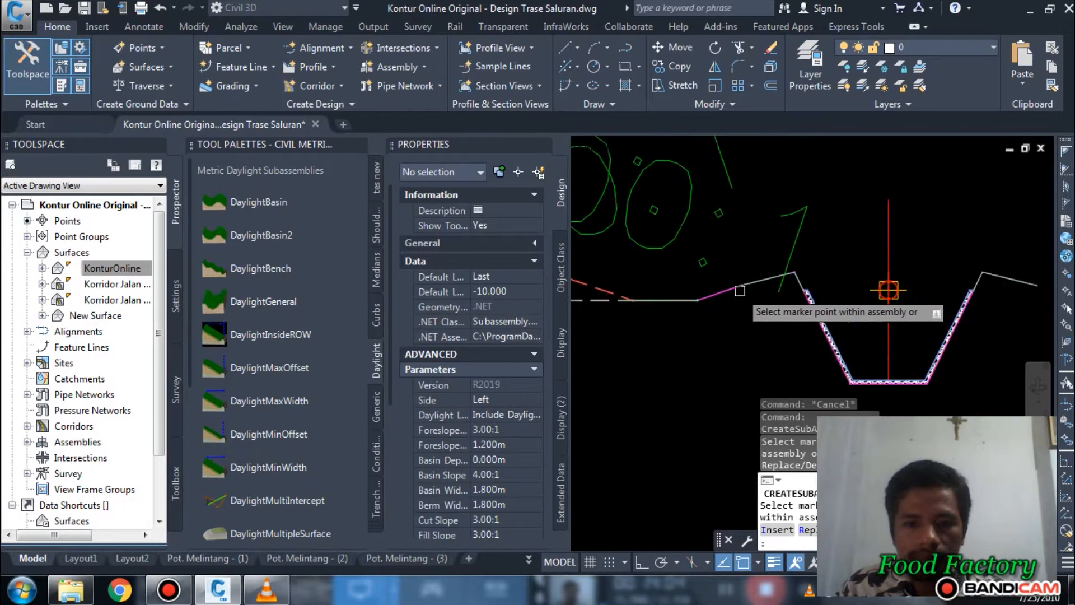
pyautogui.click(514, 399)
pyautogui.click(507, 412)
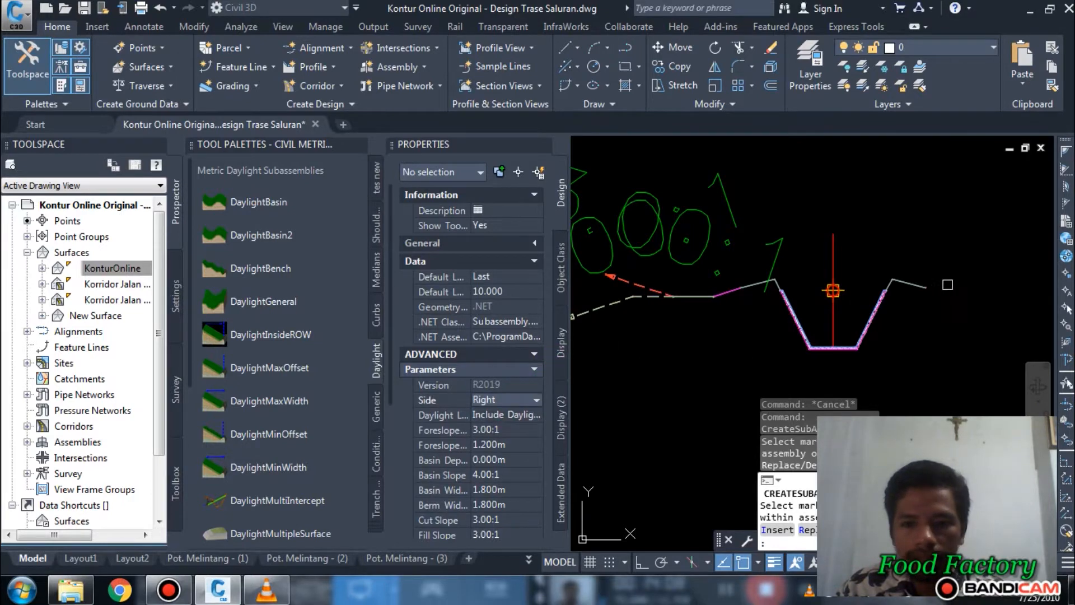
pyautogui.scroll(6, 930, 289)
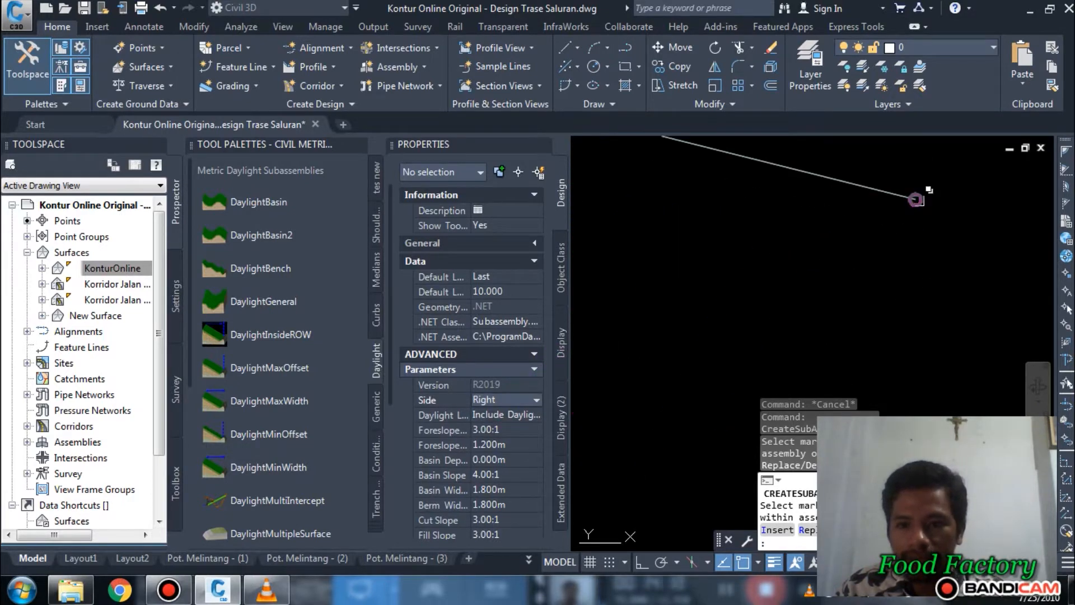
pyautogui.scroll(-6, 874, 224)
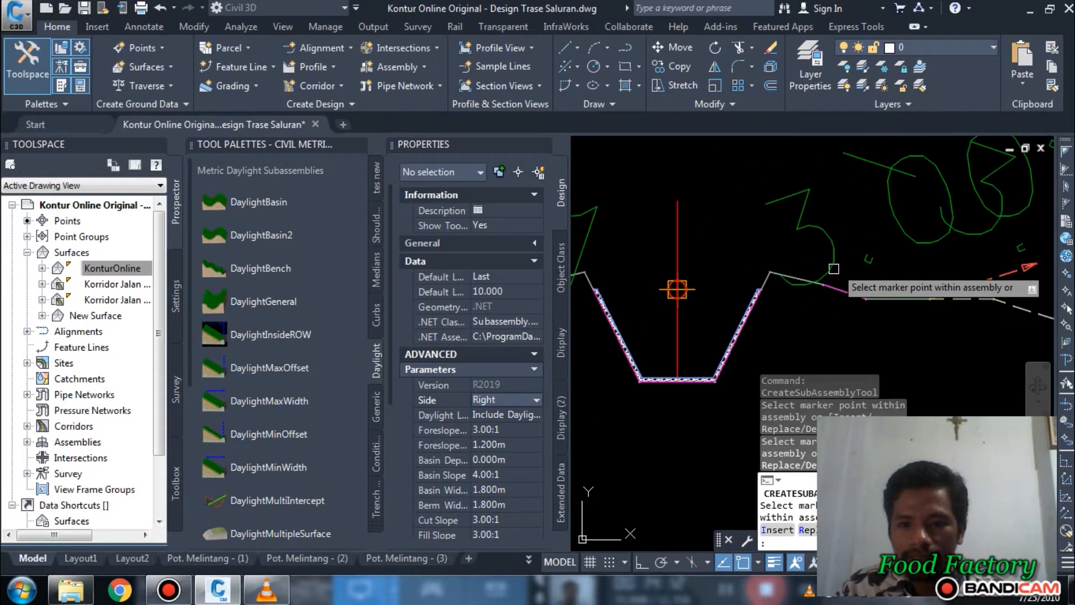
pyautogui.scroll(5, 852, 235)
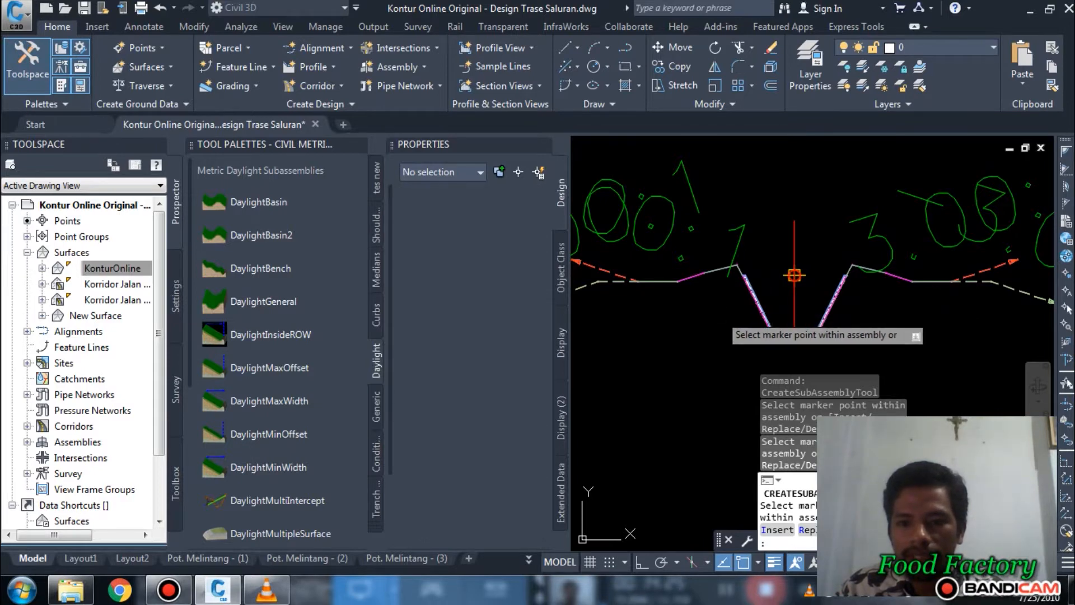
pyautogui.press('Escape')
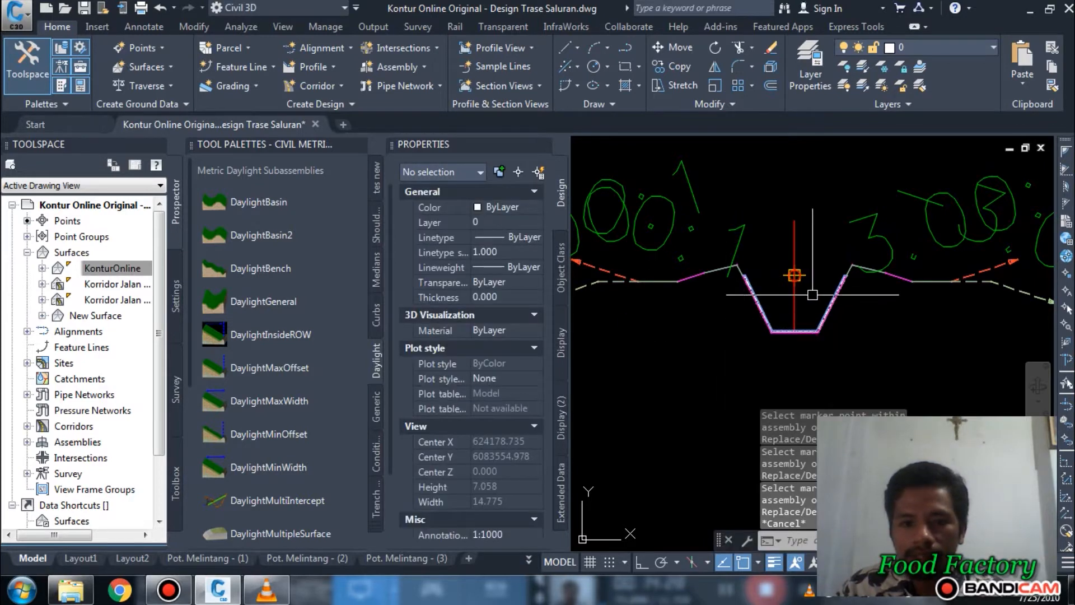
# Step: Select the left DaylightBasin and set its foreslope width to 0.1 m
pyautogui.scroll(2, 660, 279)
pyautogui.scroll(3, 659, 280)
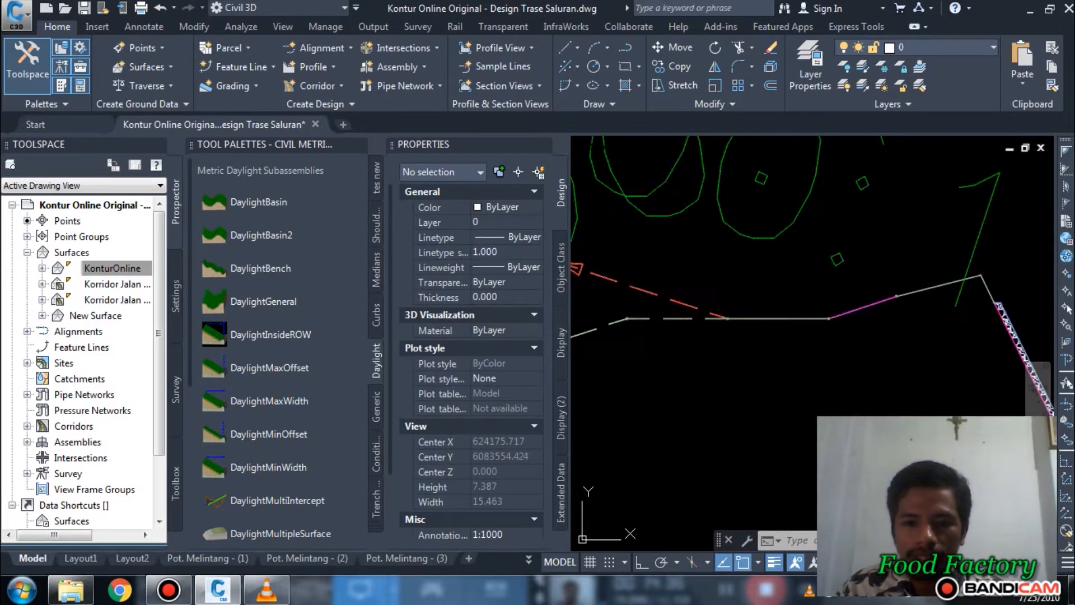
pyautogui.click(854, 310)
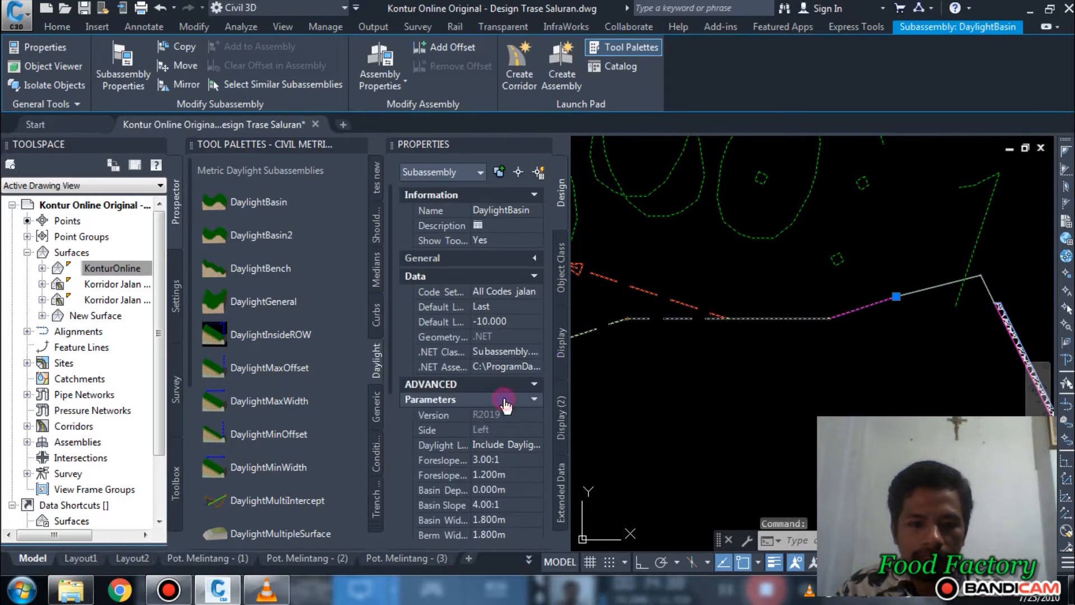
pyautogui.scroll(-6, 504, 392)
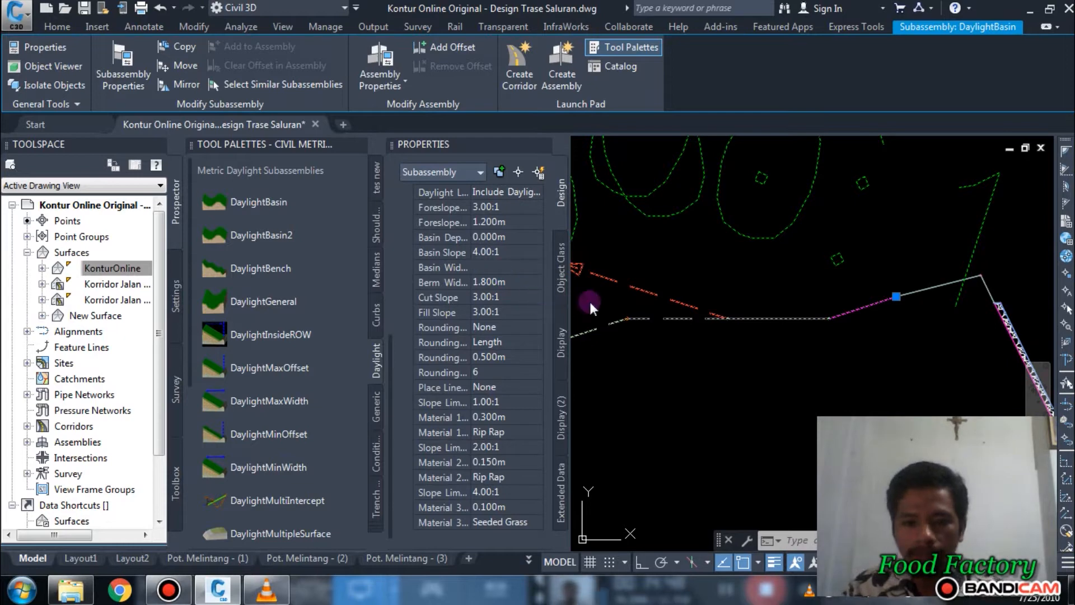
pyautogui.click(502, 267)
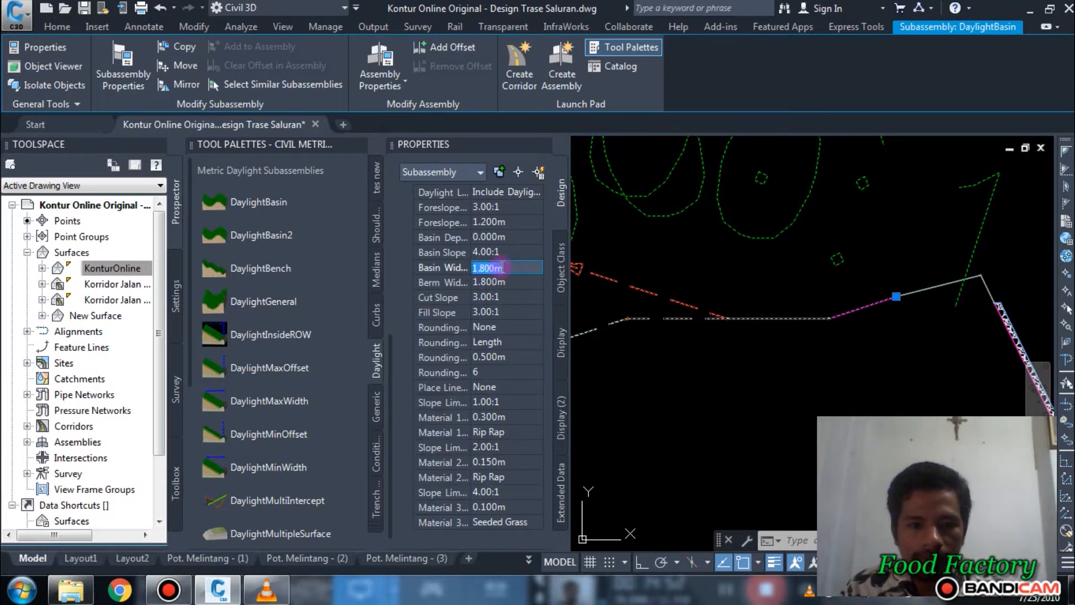
pyautogui.click(497, 222)
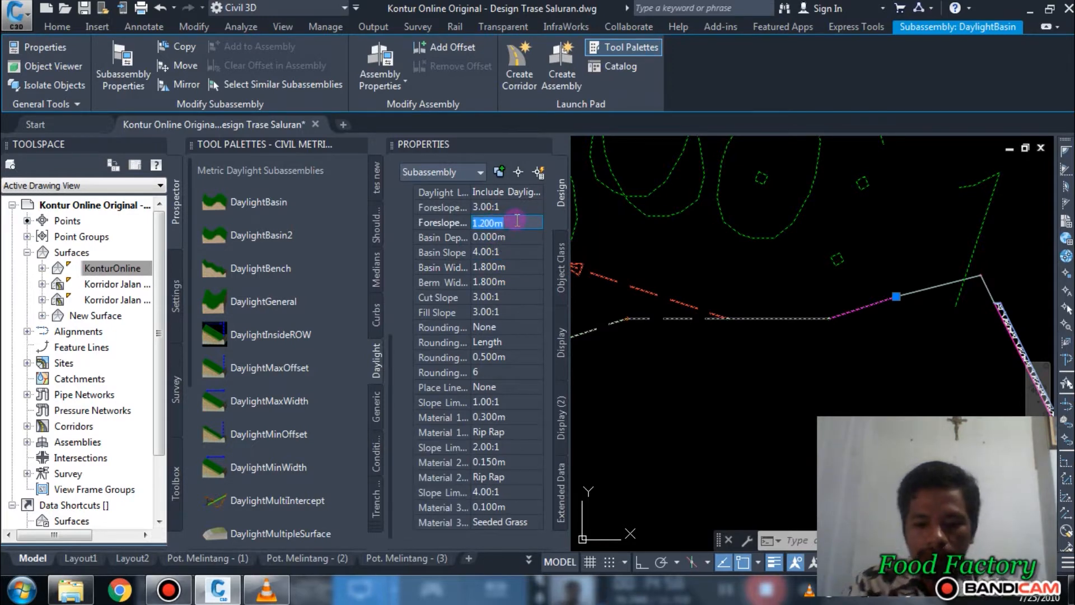
pyautogui.write('.1')
pyautogui.click(506, 237)
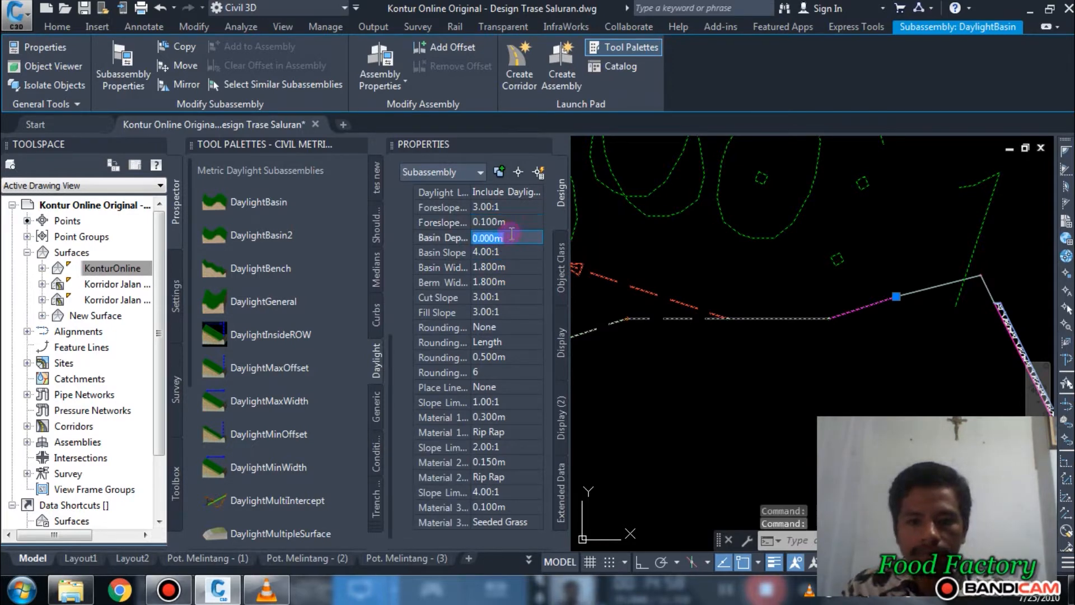
pyautogui.scroll(5, 931, 278)
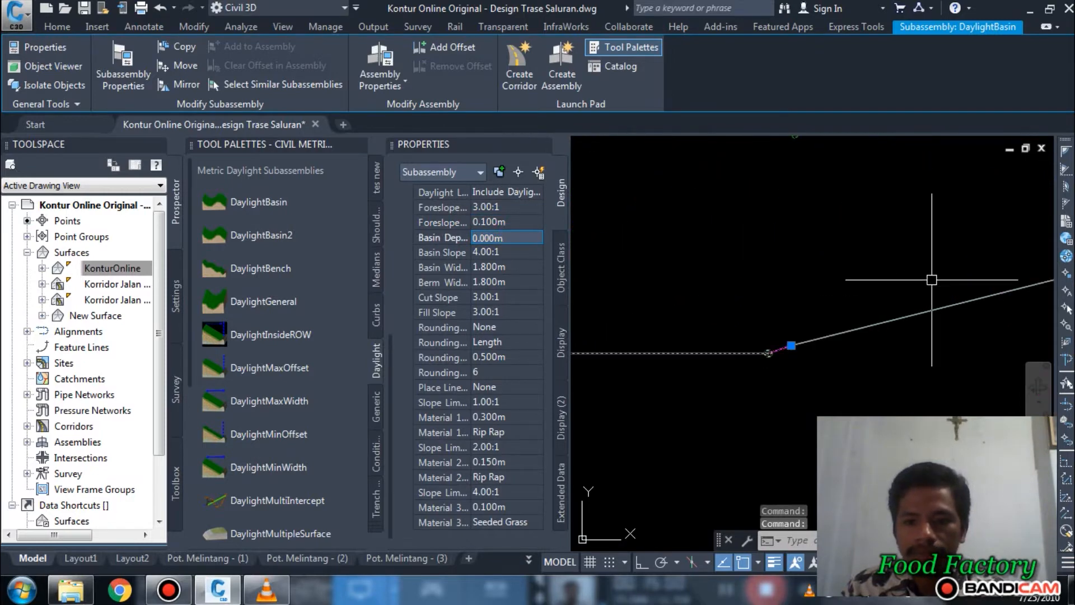
# Step: Try a foreslope width of 0 for the left DaylightBasin and dismiss the event viewer
pyautogui.click(506, 222)
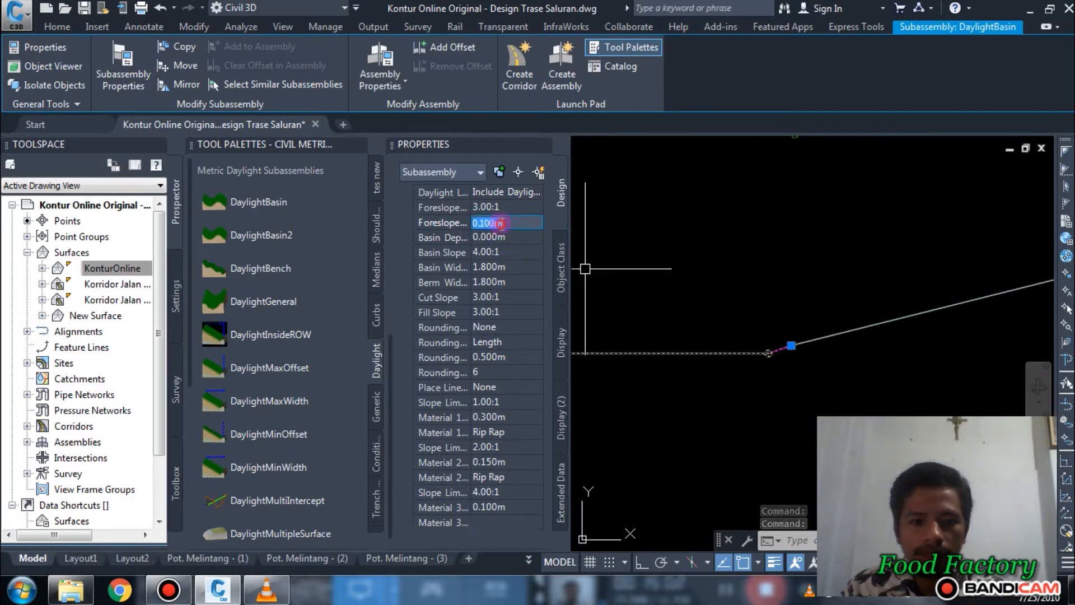
pyautogui.write('0')
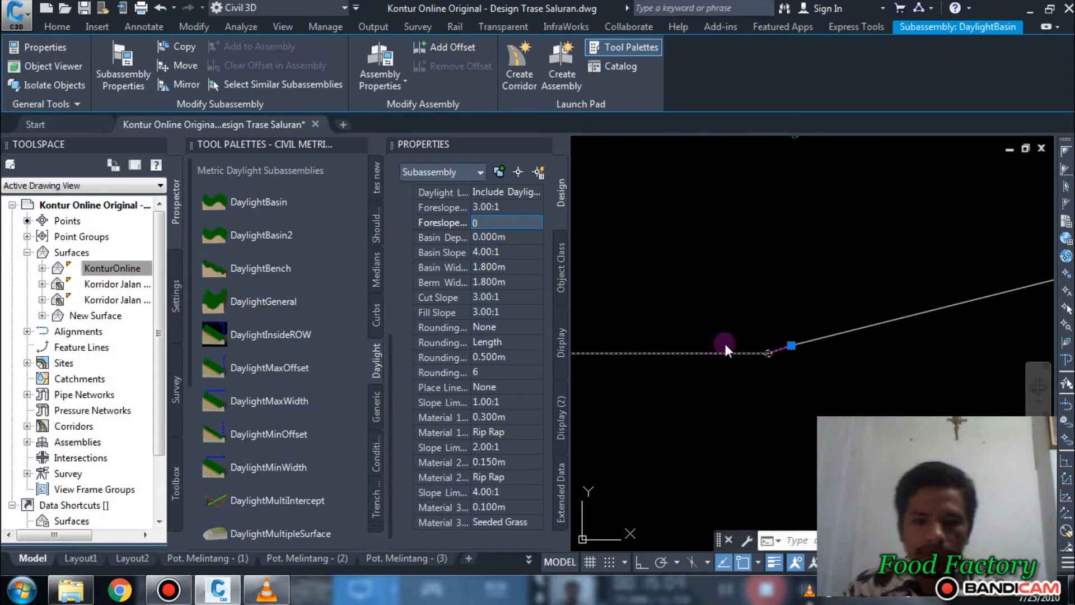
pyautogui.click(518, 240)
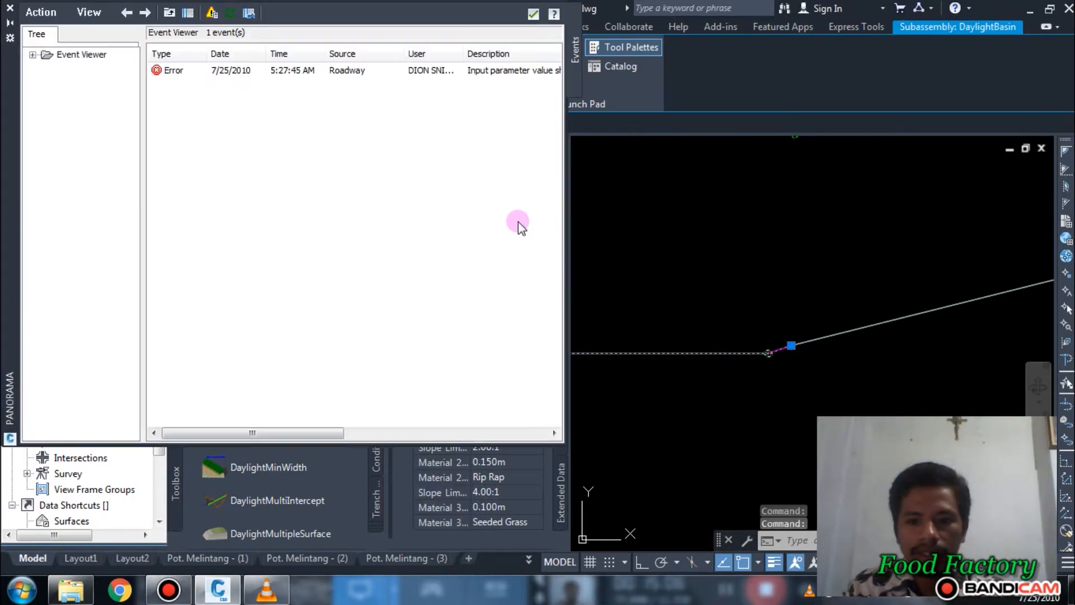
pyautogui.click(533, 15)
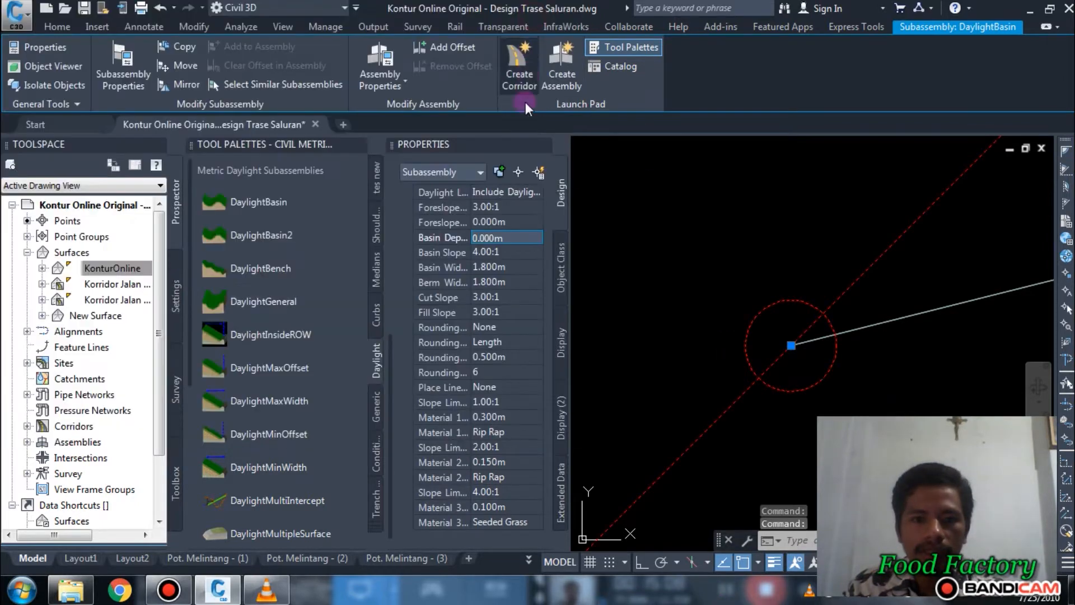
# Step: Set the left DaylightBasin's foreslope width to 0.0001 m and clear the selection
pyautogui.click(504, 222)
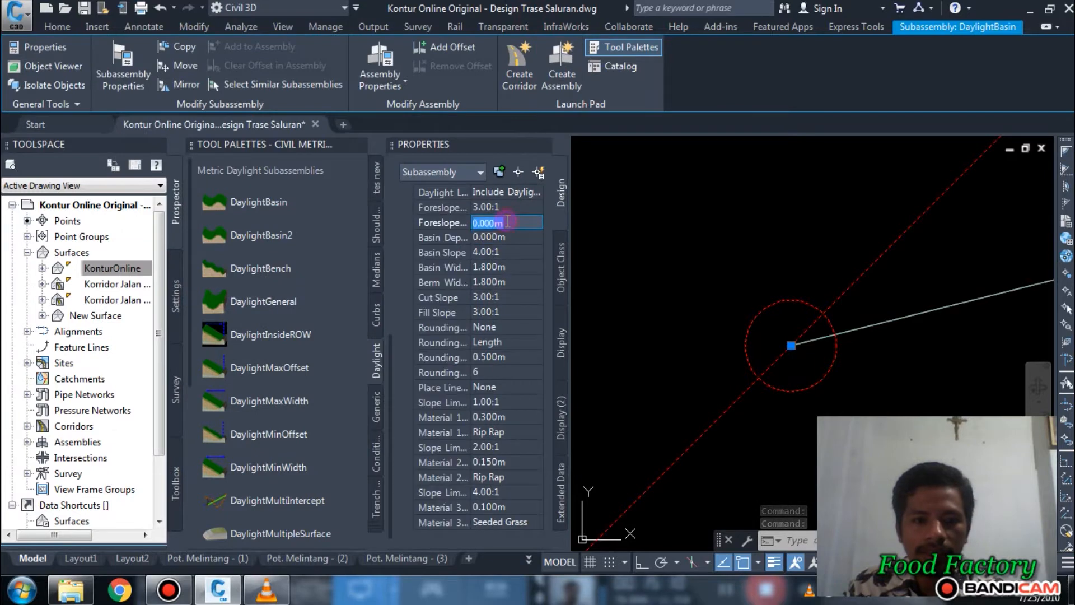
pyautogui.write('.00')
pyautogui.write('00')
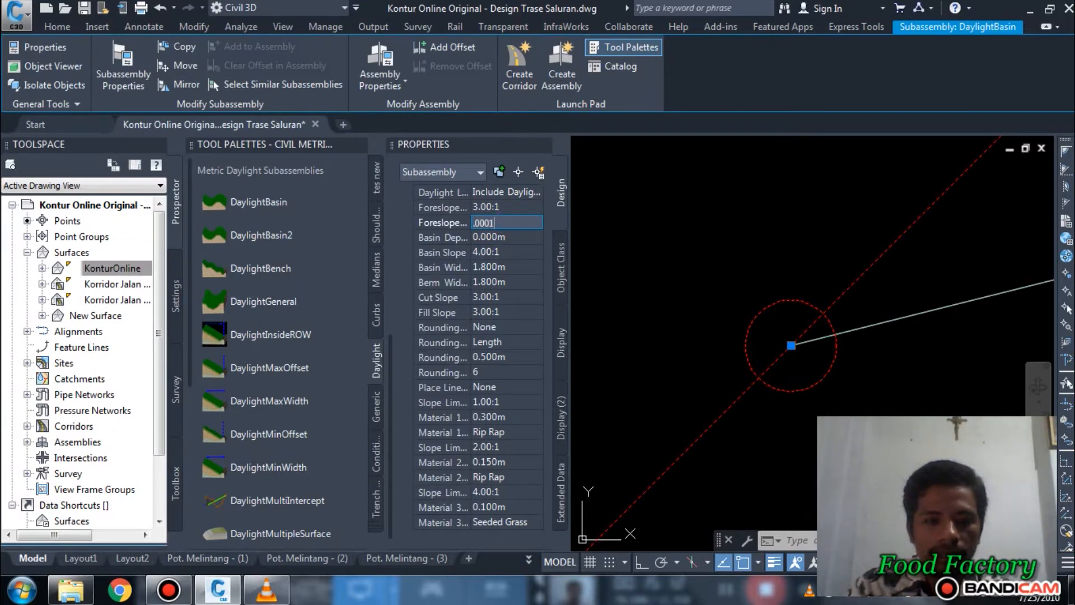
pyautogui.click(518, 238)
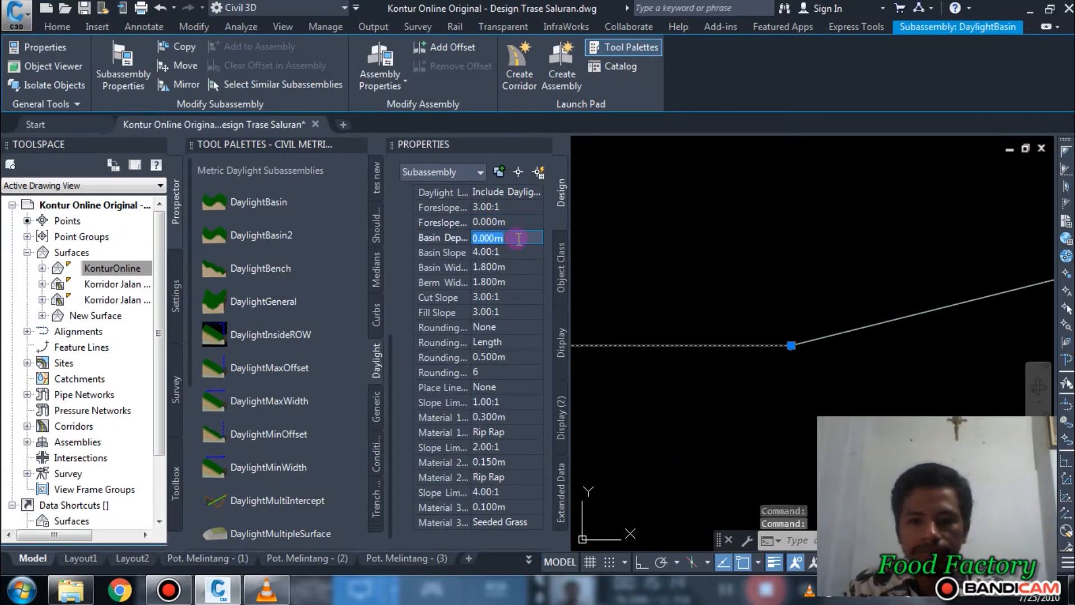
pyautogui.scroll(-8, 797, 297)
pyautogui.press('Escape')
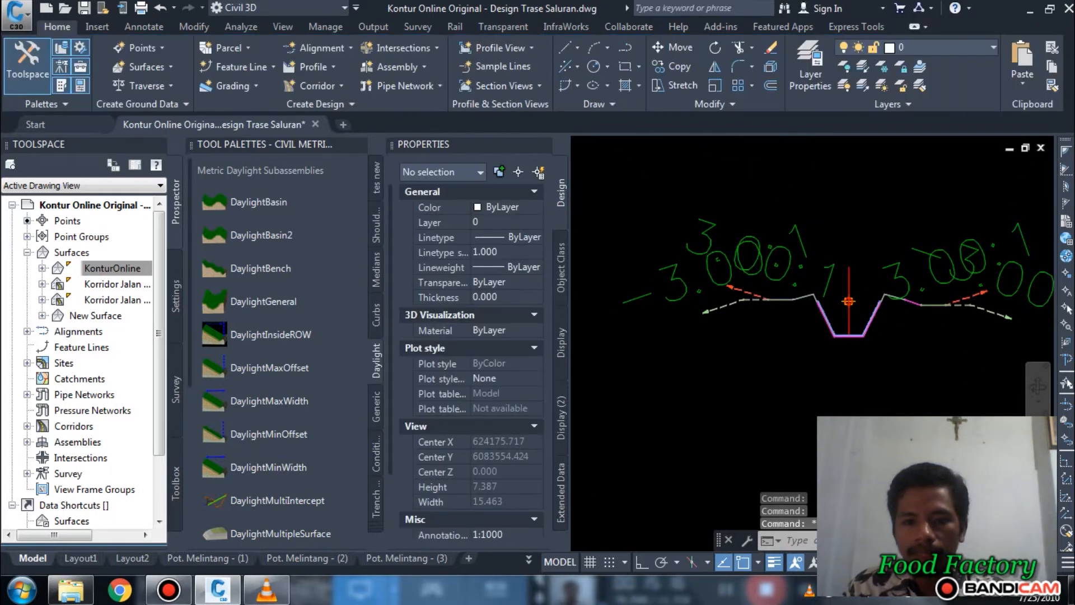
# Step: Examine the left DaylightBasin's geometry where it joins the channel's left backslope
pyautogui.scroll(6, 763, 301)
pyautogui.moveTo(786, 316); pyautogui.dragTo(800, 265, button='middle')
pyautogui.scroll(-3, 742, 301)
pyautogui.scroll(3, 736, 305)
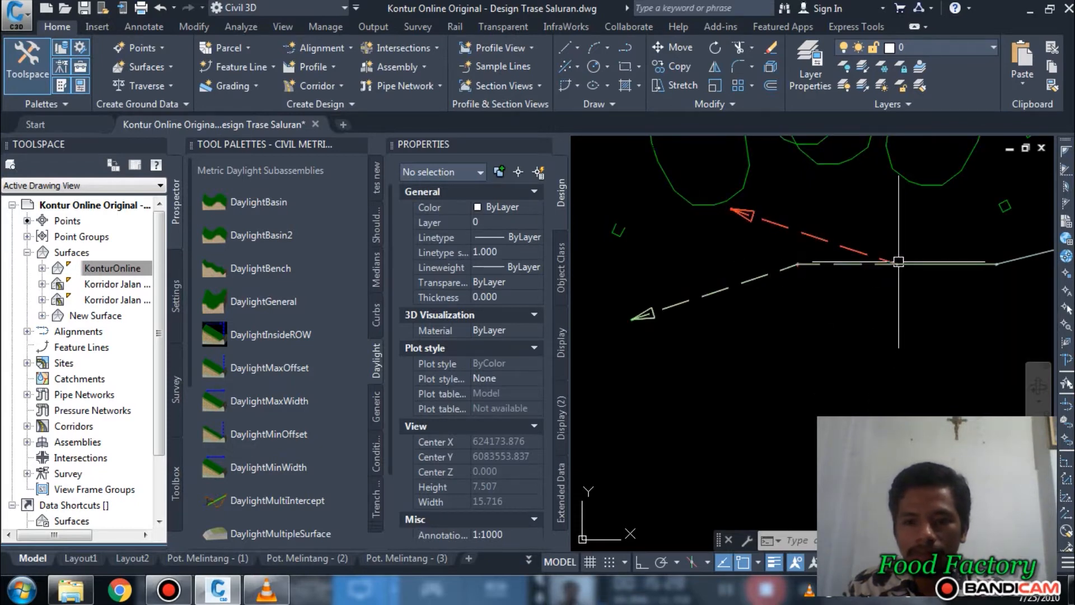
pyautogui.scroll(-5, 863, 277)
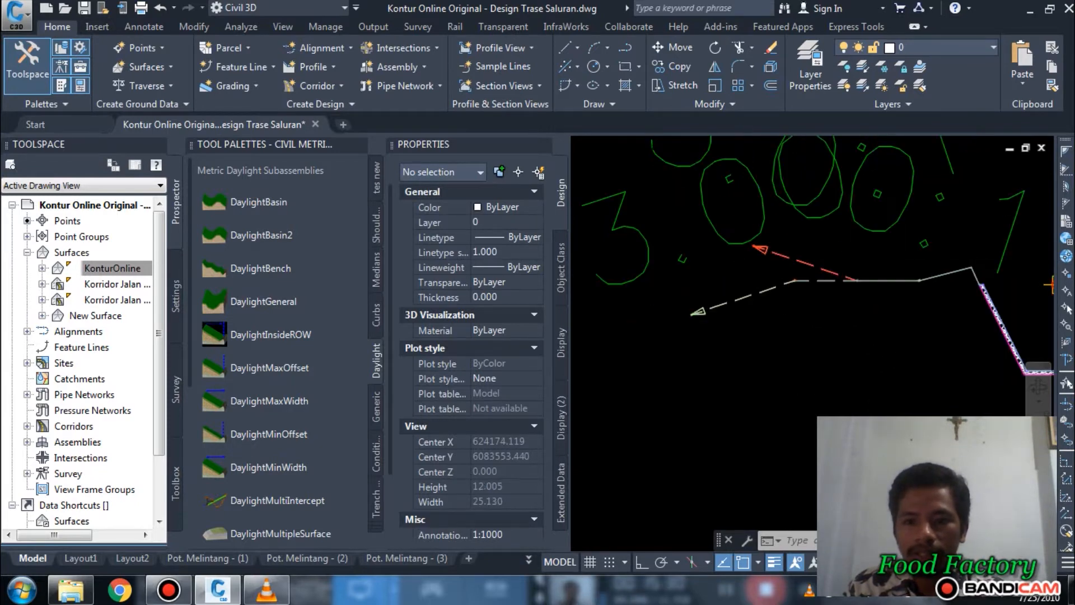
pyautogui.scroll(2, 750, 300)
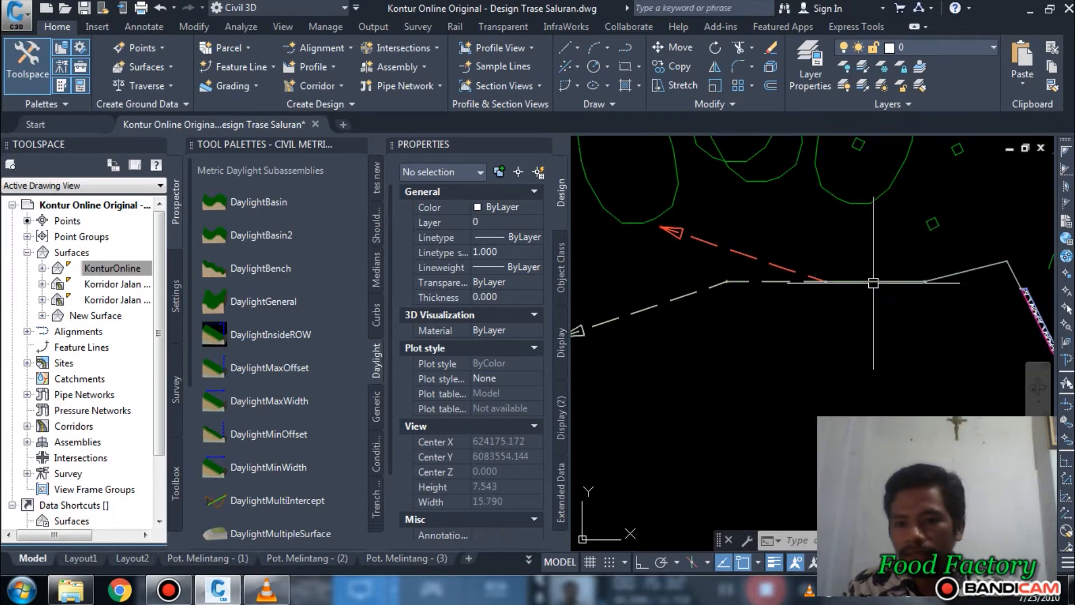
pyautogui.scroll(-5, 727, 298)
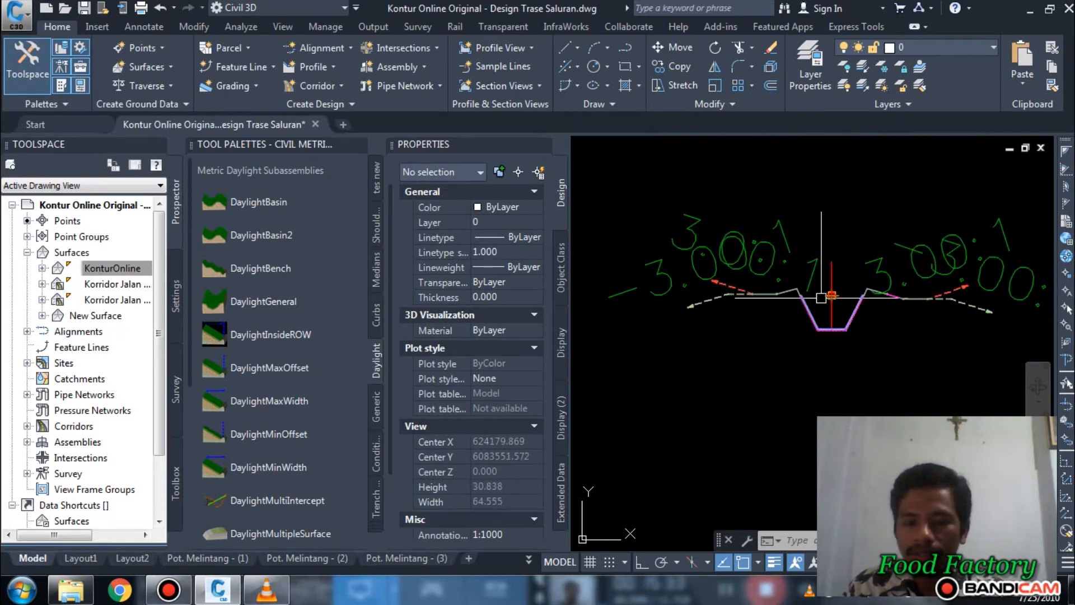
# Step: Set the right DaylightBasin's foreslope width to 0.0001 m and clear the selection
pyautogui.scroll(1, 785, 294)
pyautogui.moveTo(892, 321); pyautogui.dragTo(809, 322, button='middle')
pyautogui.scroll(-1, 809, 321)
pyautogui.moveTo(894, 321); pyautogui.dragTo(847, 321, button='middle')
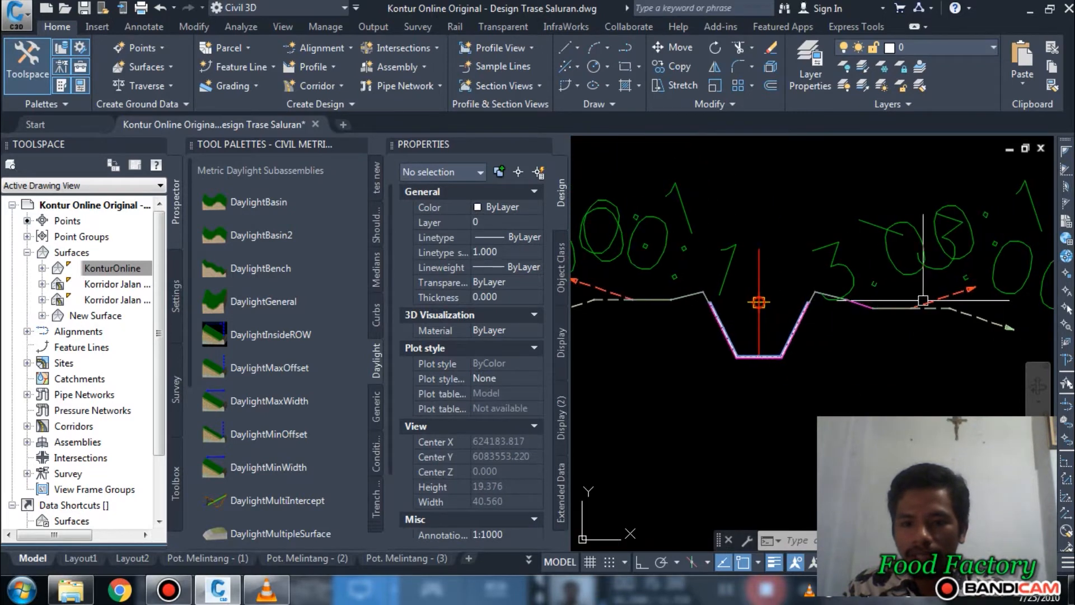
pyautogui.moveTo(934, 308); pyautogui.dragTo(841, 307, button='middle')
pyautogui.click(808, 308)
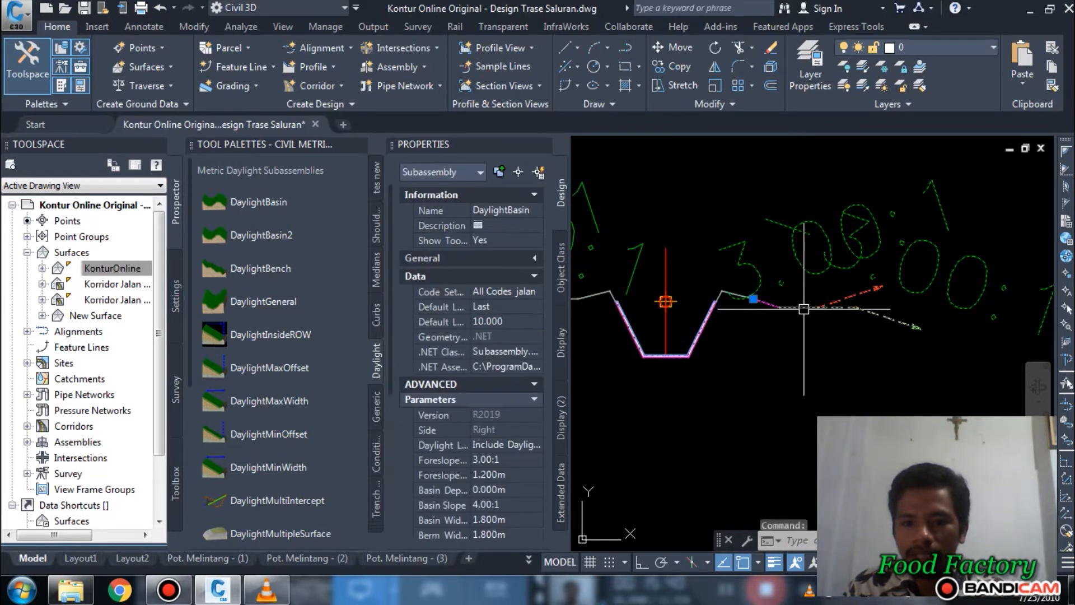
pyautogui.click(496, 474)
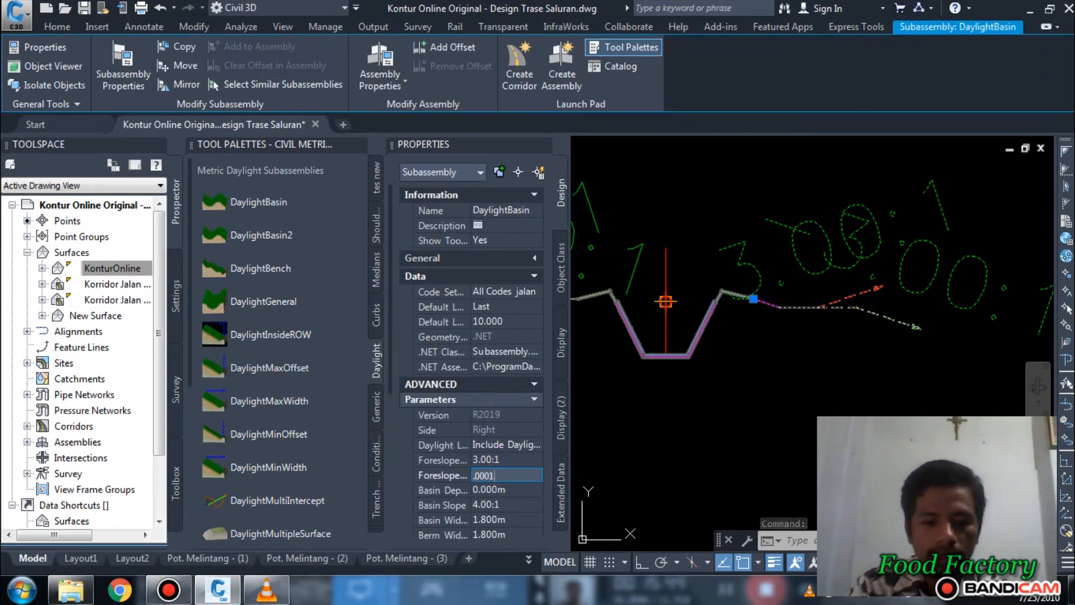
pyautogui.press('Return')
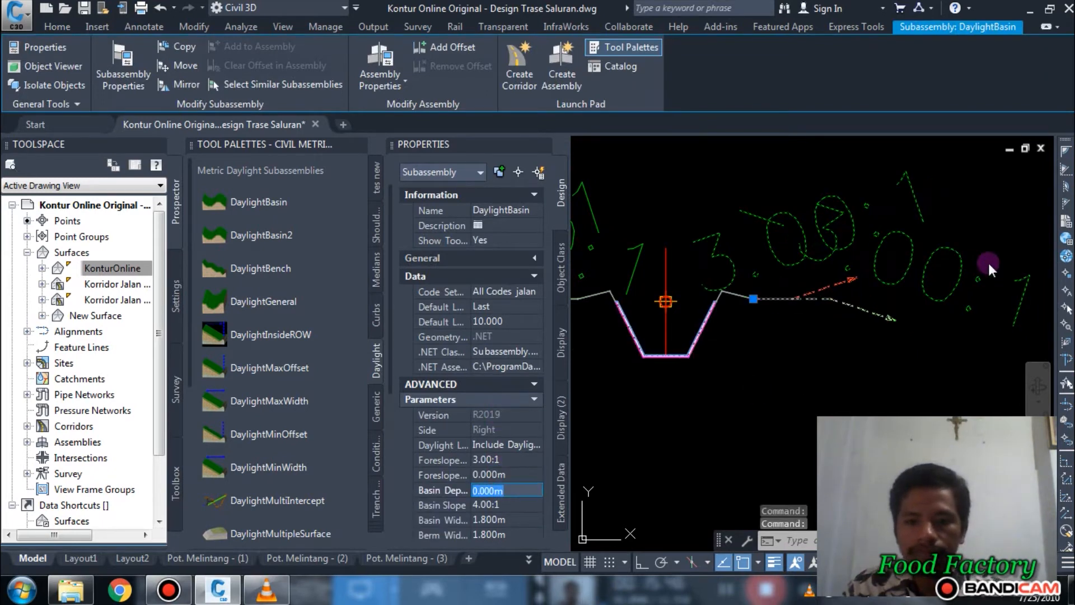
pyautogui.press('Escape')
pyautogui.scroll(-2, 888, 331)
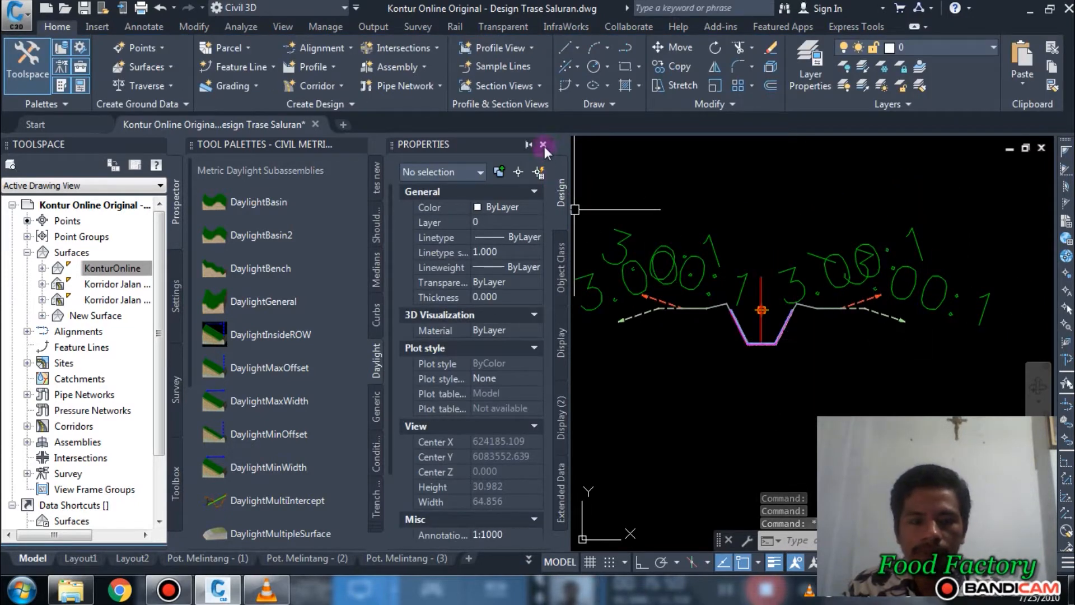
# Step: Close the object properties display, check the whole Saluran Primer assembly and save the drawing
pyautogui.click(543, 145)
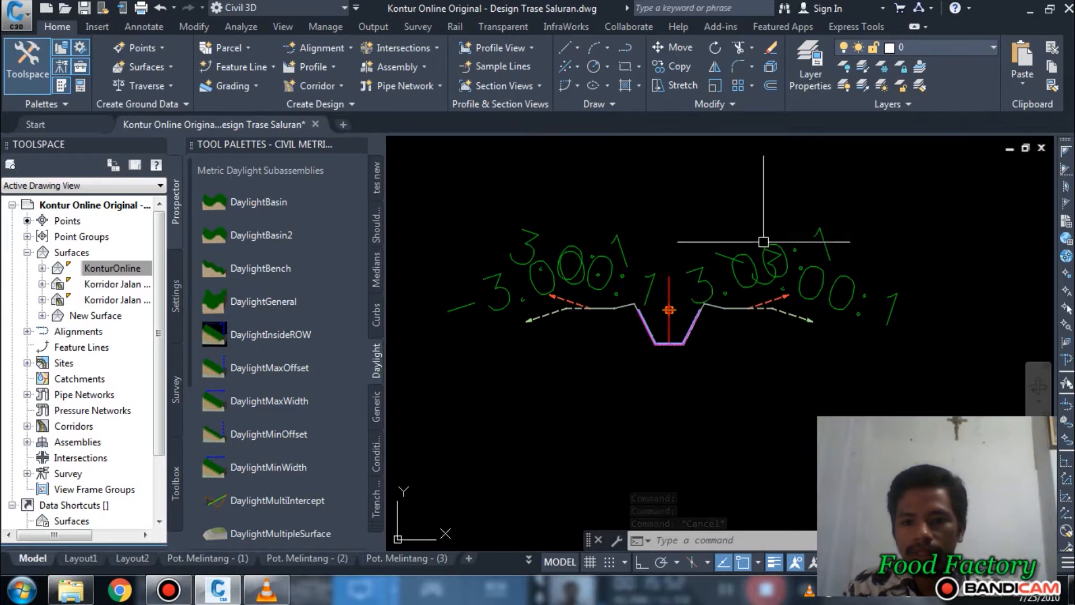
pyautogui.scroll(-4, 700, 270)
pyautogui.scroll(4, 633, 358)
pyautogui.scroll(-5, 657, 336)
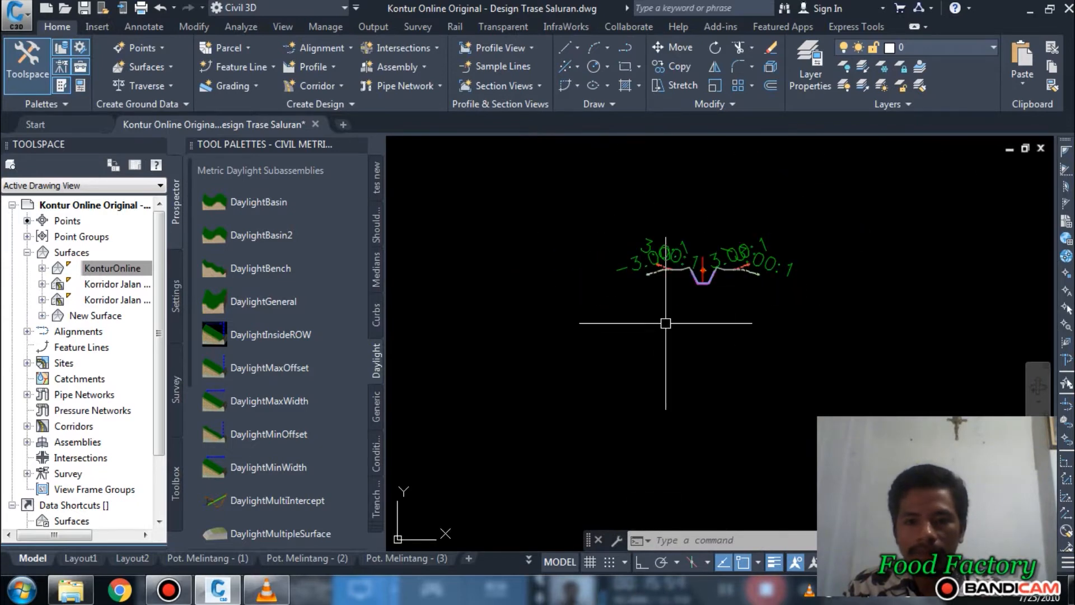
pyautogui.scroll(6, 682, 324)
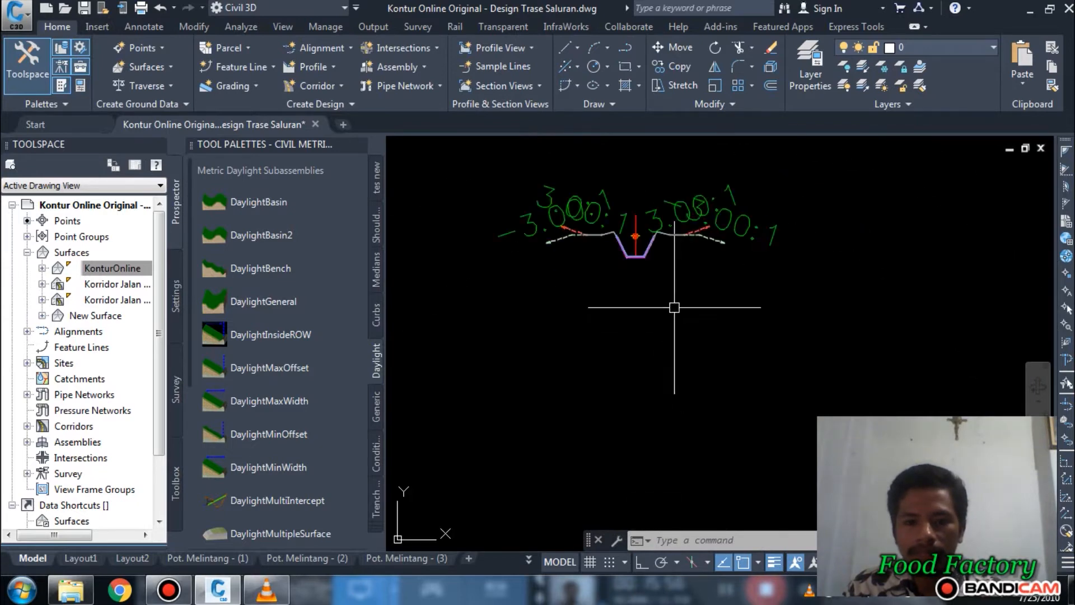
pyautogui.scroll(-4, 659, 279)
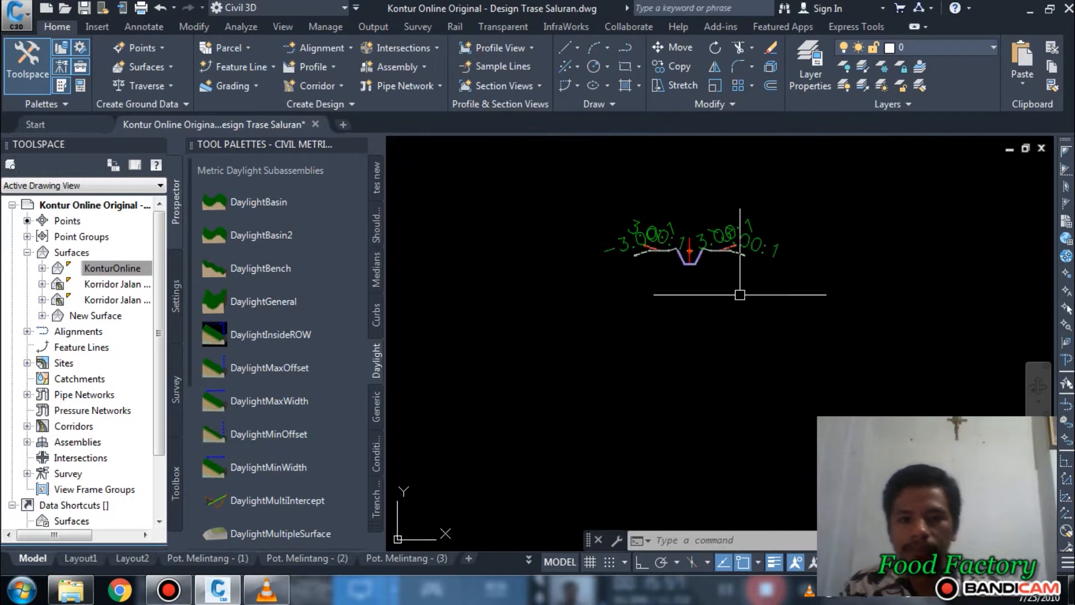
pyautogui.scroll(3, 694, 275)
pyautogui.moveTo(707, 277); pyautogui.dragTo(682, 341, button='middle')
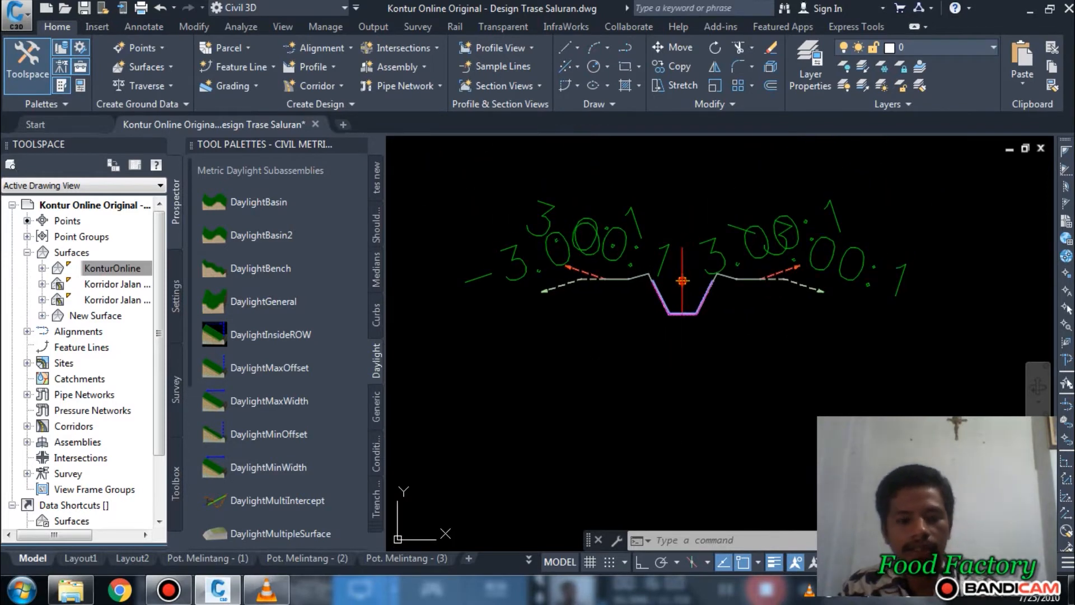
pyautogui.hotkey('ctrl', 's')
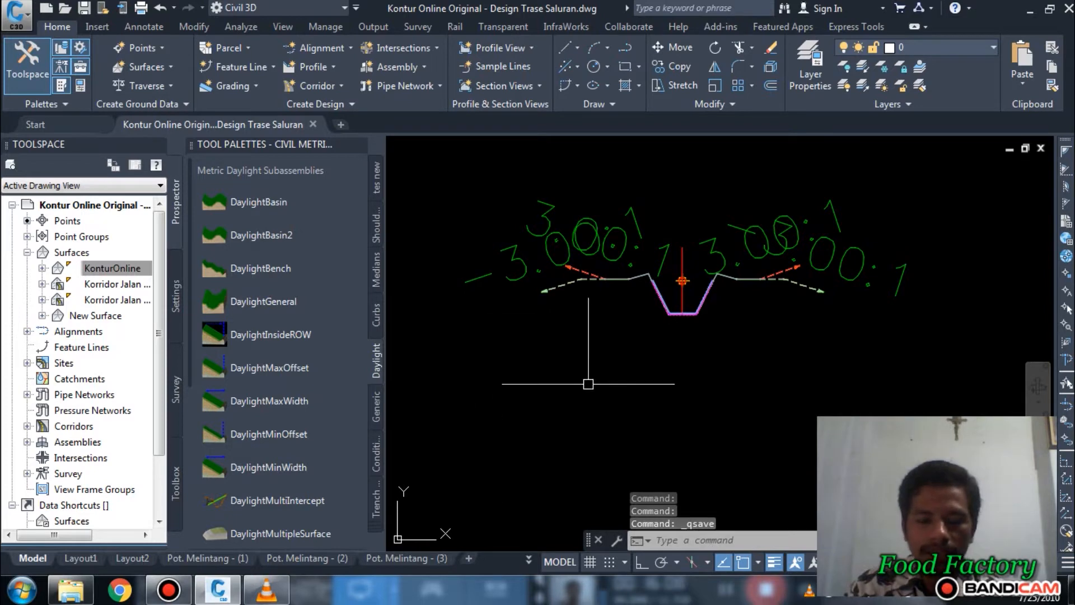
# Step: Create an assembly named Saluran Sekunder with type Other and place its baseline below the Saluran Primer assembly
pyautogui.scroll(-2, 636, 360)
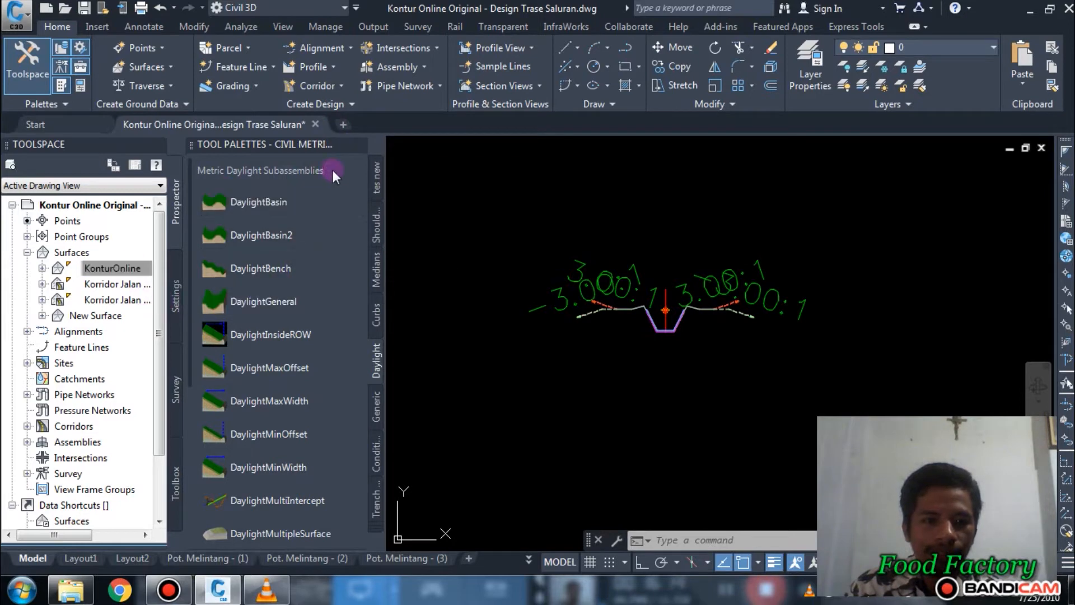
pyautogui.click(397, 62)
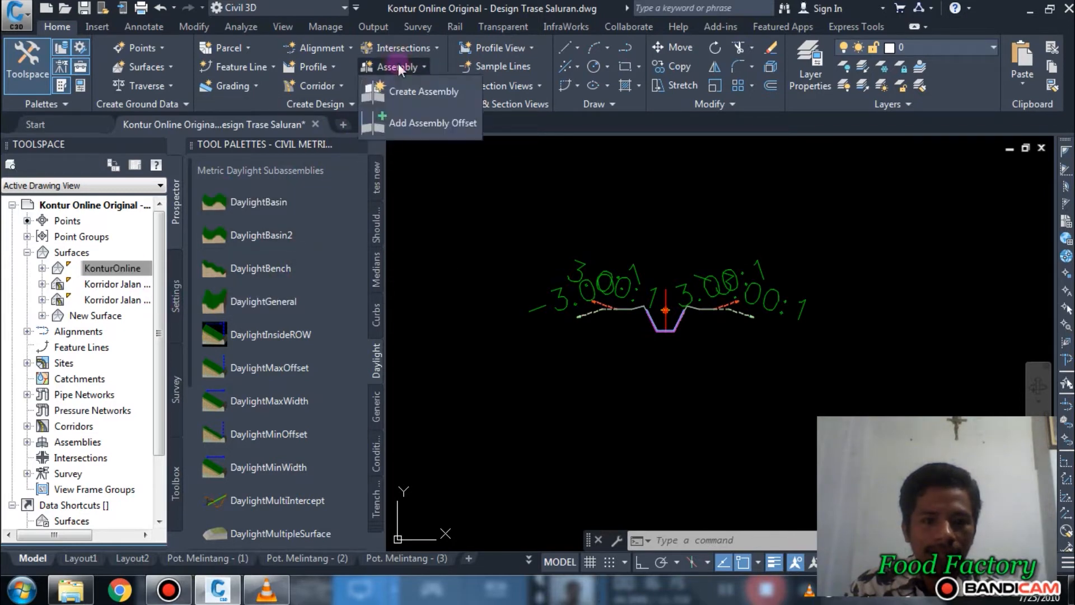
pyautogui.click(417, 90)
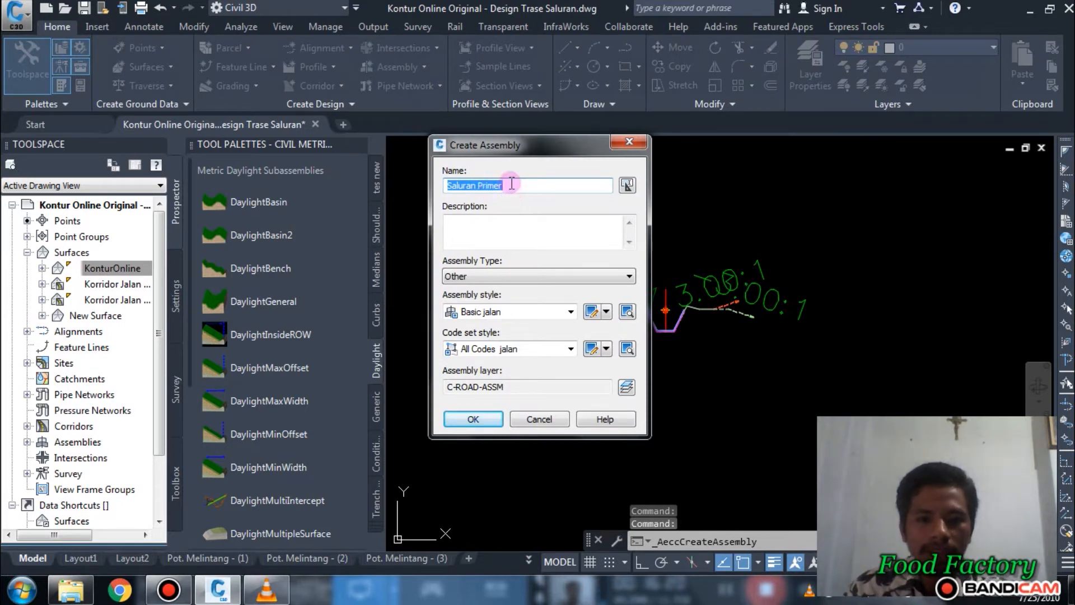
pyautogui.moveTo(511, 185); pyautogui.dragTo(491, 184)
pyautogui.write('Se')
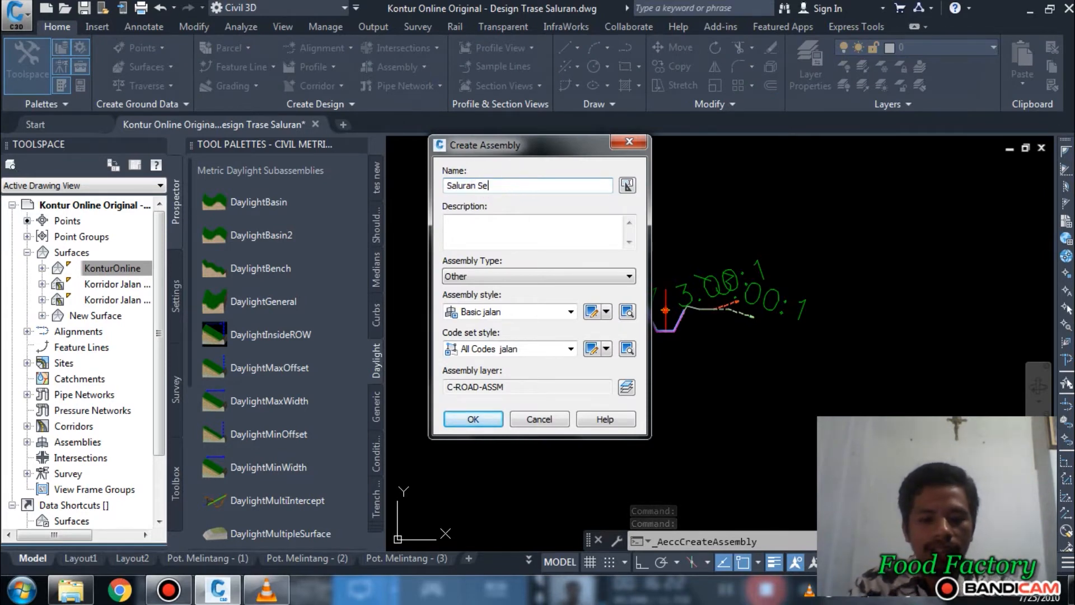
pyautogui.write('kunder')
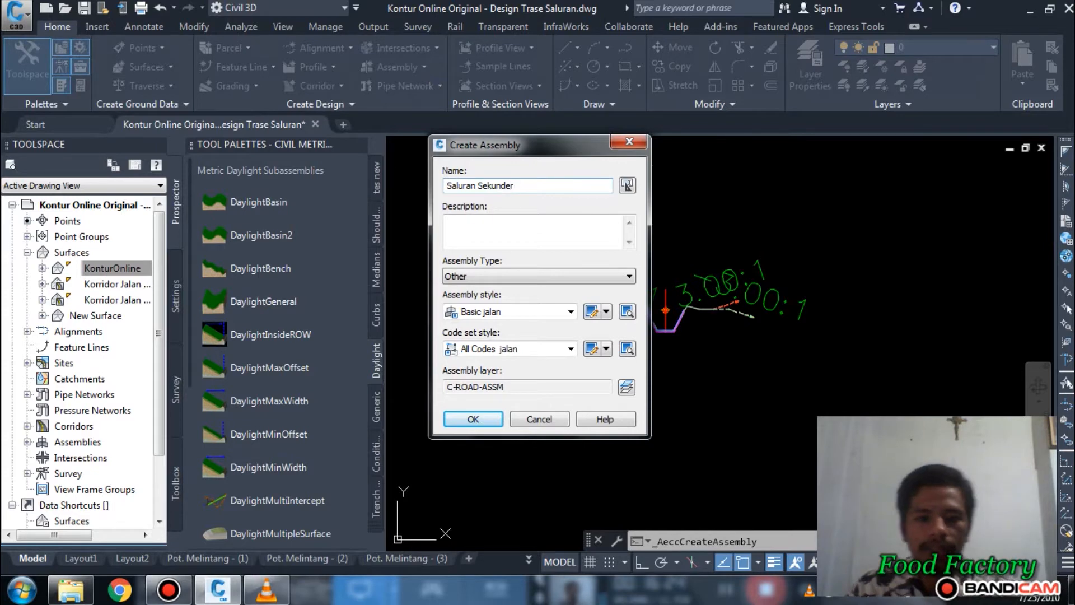
pyautogui.click(539, 419)
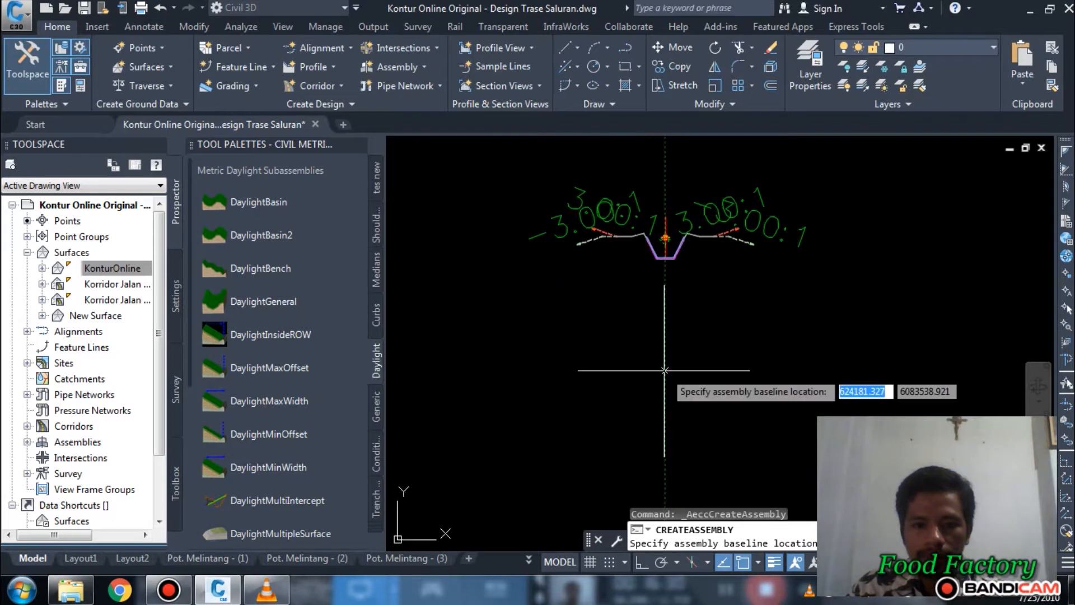
pyautogui.scroll(-4, 667, 370)
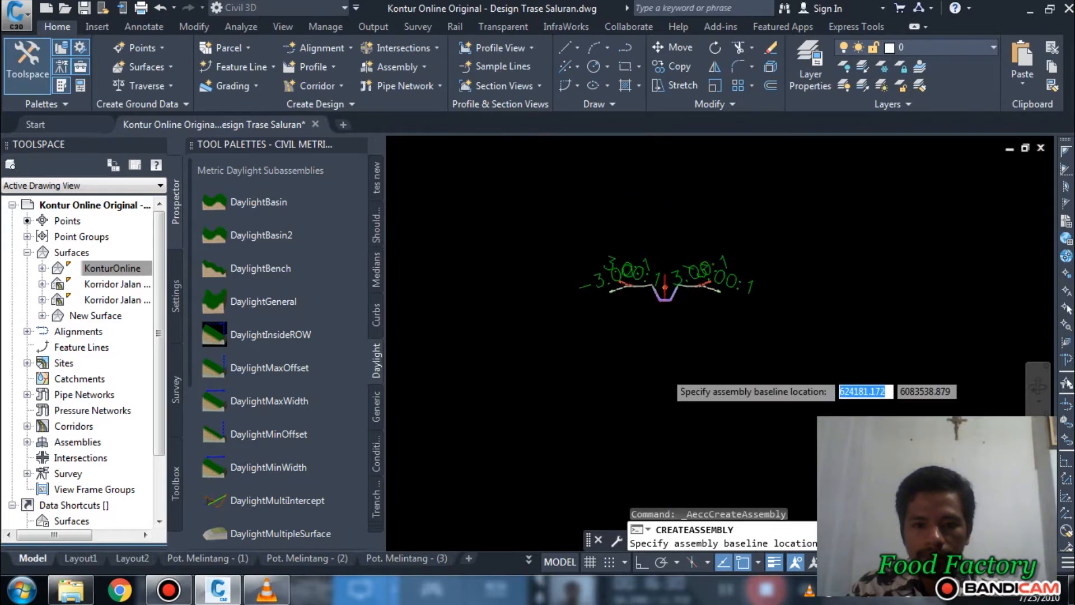
pyautogui.click(665, 374)
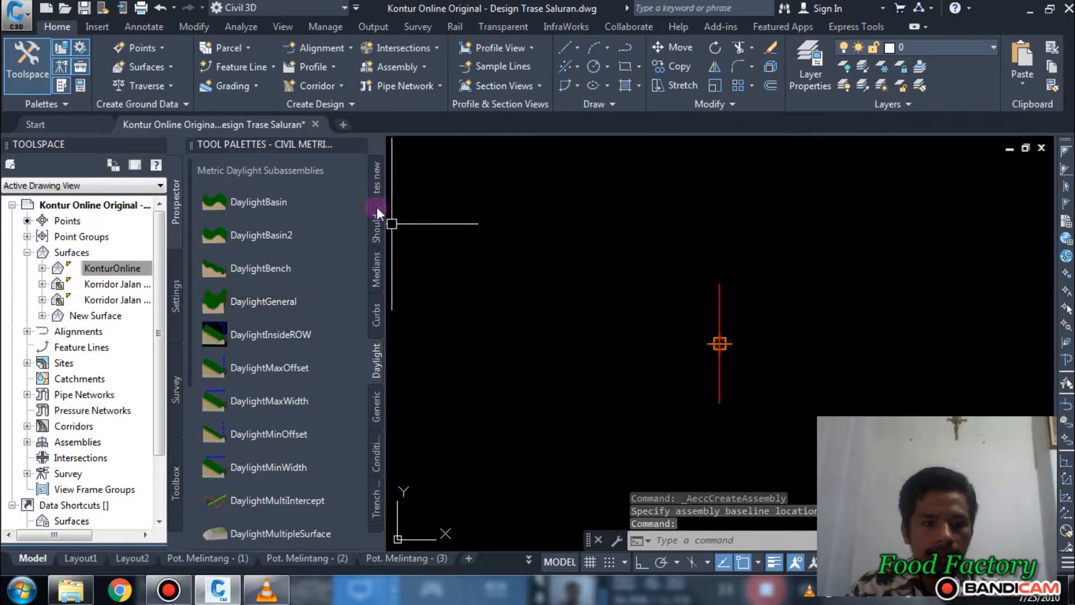
# Step: Attach a Channel subassembly from the metric trench pipes set to the Saluran Sekunder baseline and end the placement command
pyautogui.click(378, 513)
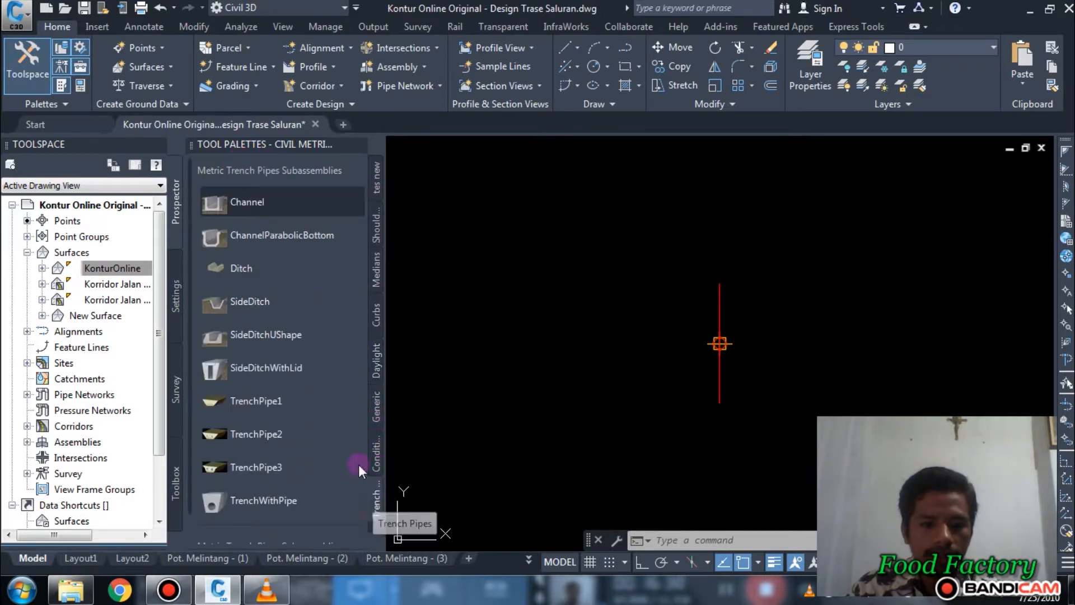
pyautogui.click(251, 209)
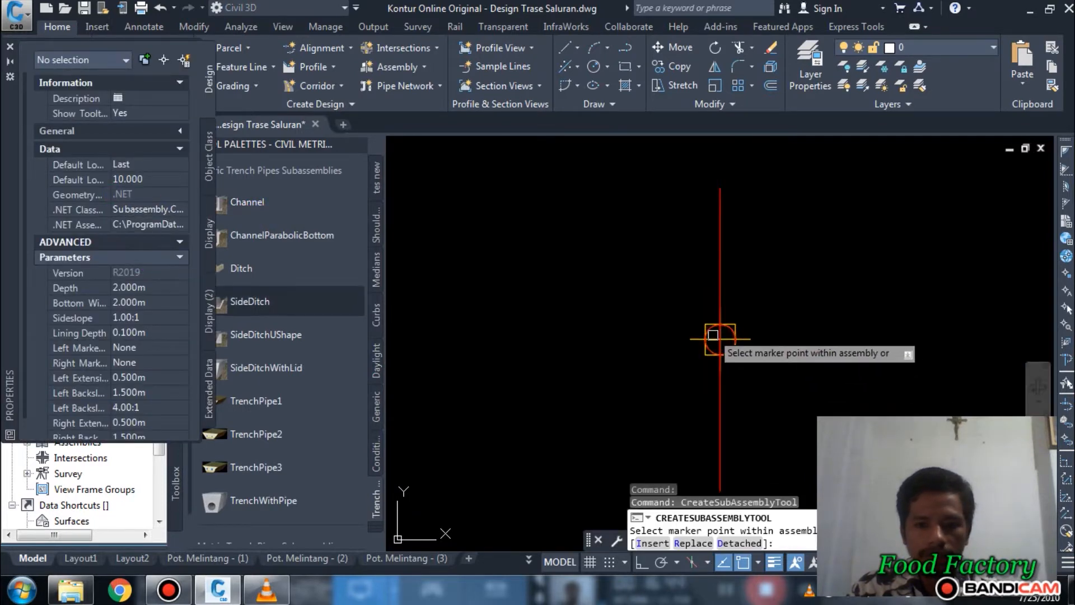
pyautogui.click(733, 339)
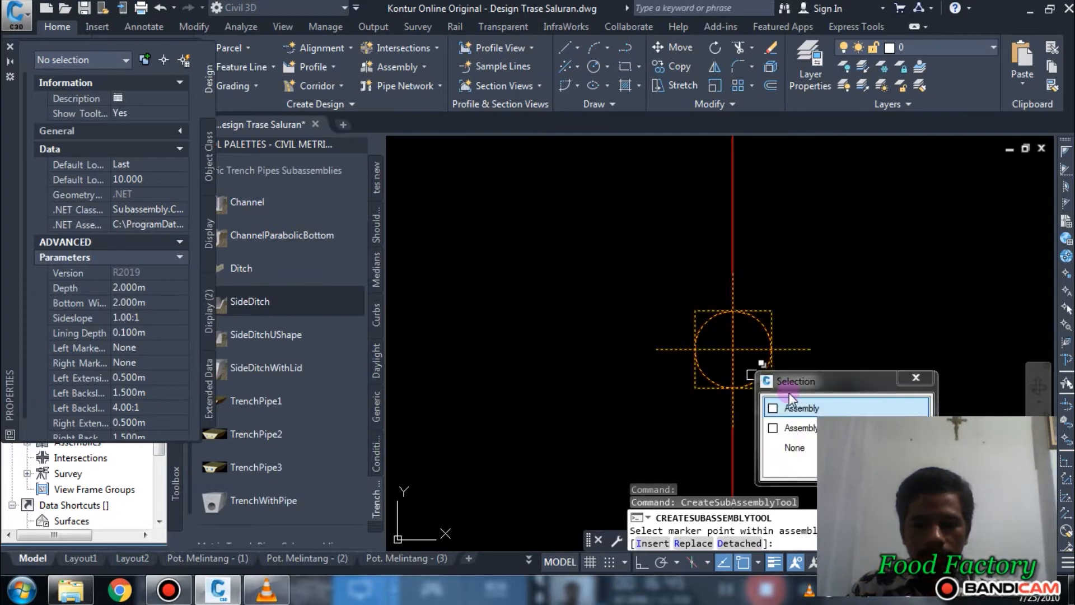
pyautogui.click(798, 408)
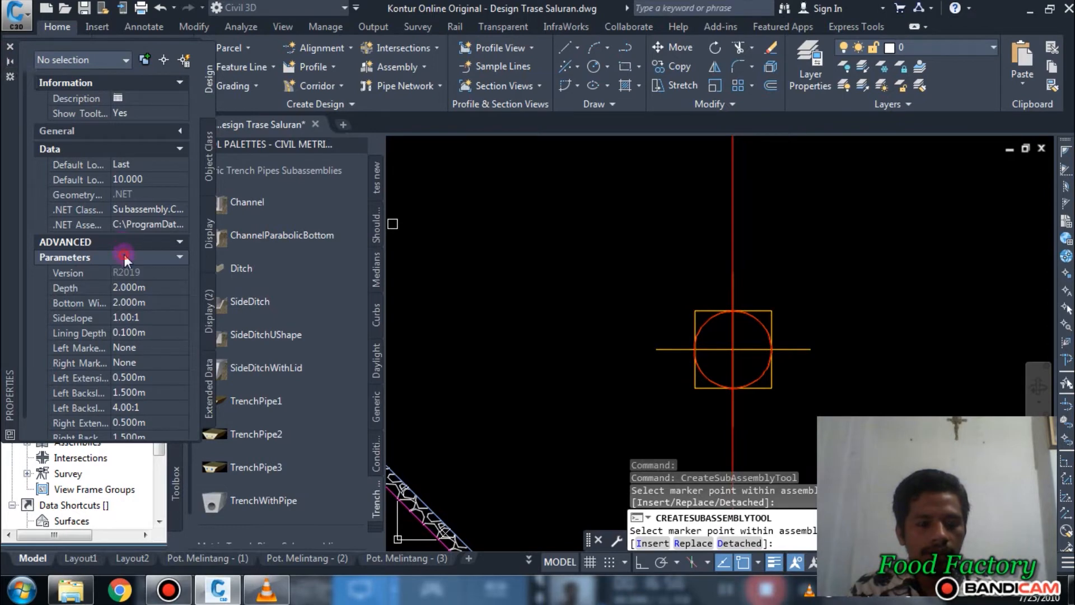
pyautogui.click(158, 289)
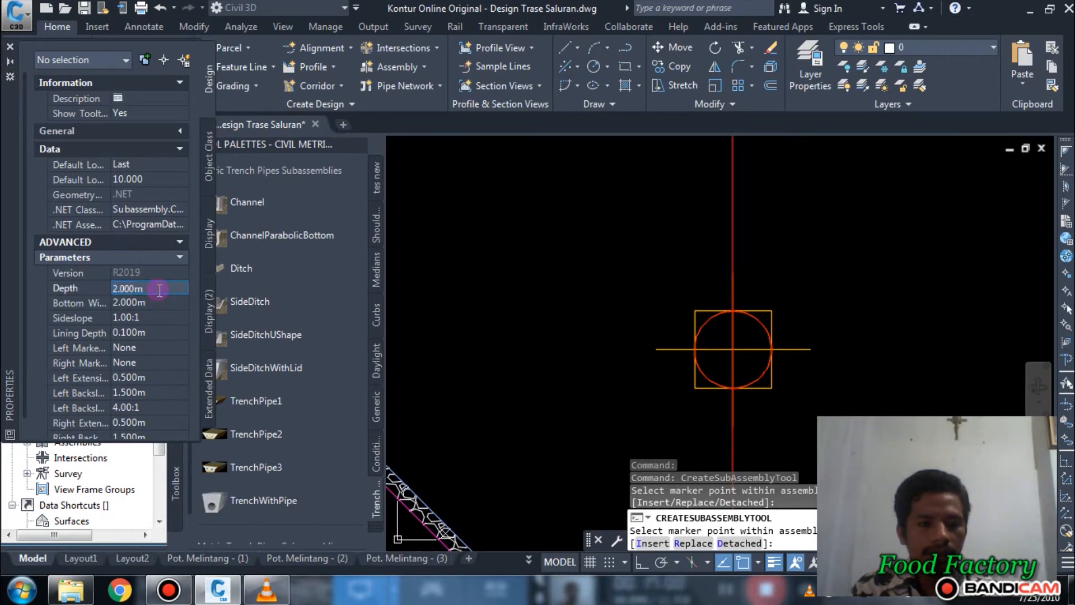
pyautogui.click(159, 290)
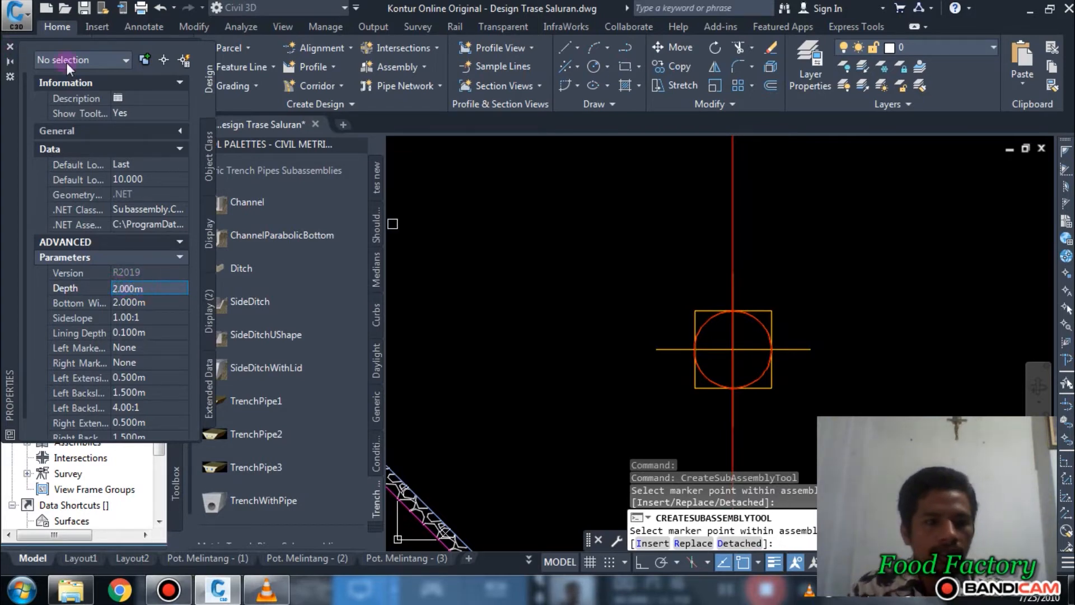
pyautogui.scroll(-5, 737, 334)
pyautogui.press('Escape')
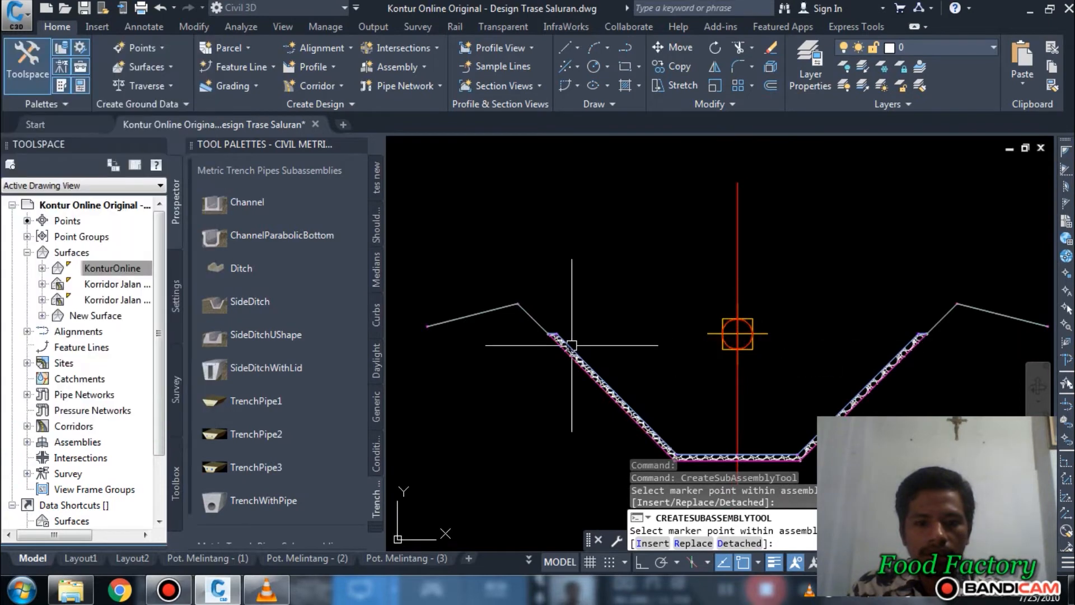
# Step: Set the Saluran Sekunder Channel's depth to 2 m and its bottom width to 1.5 m
pyautogui.click(573, 350)
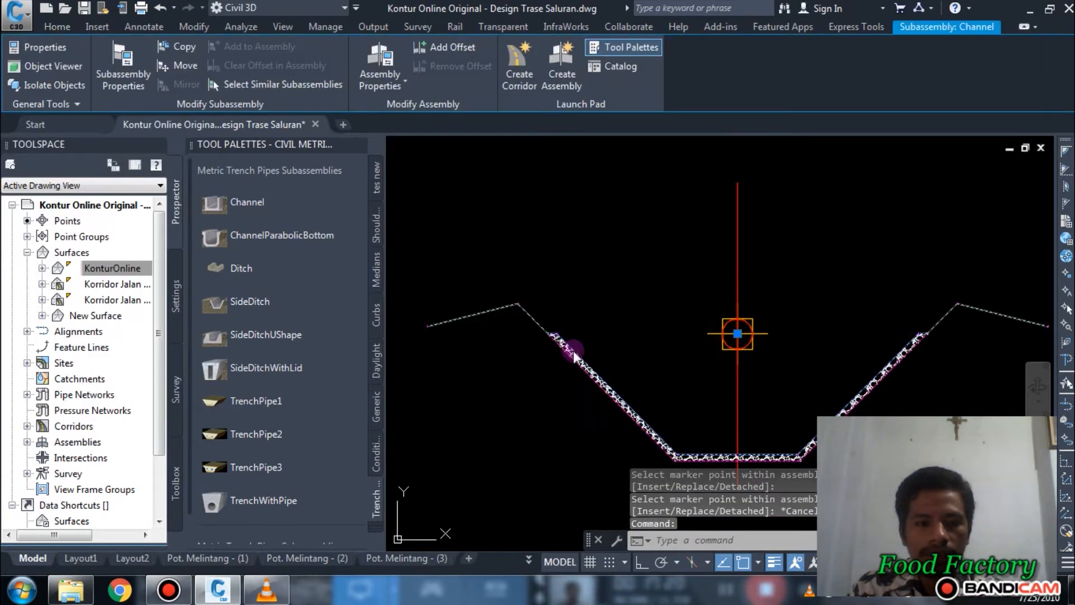
pyautogui.rightClick(573, 350)
pyautogui.click(638, 148)
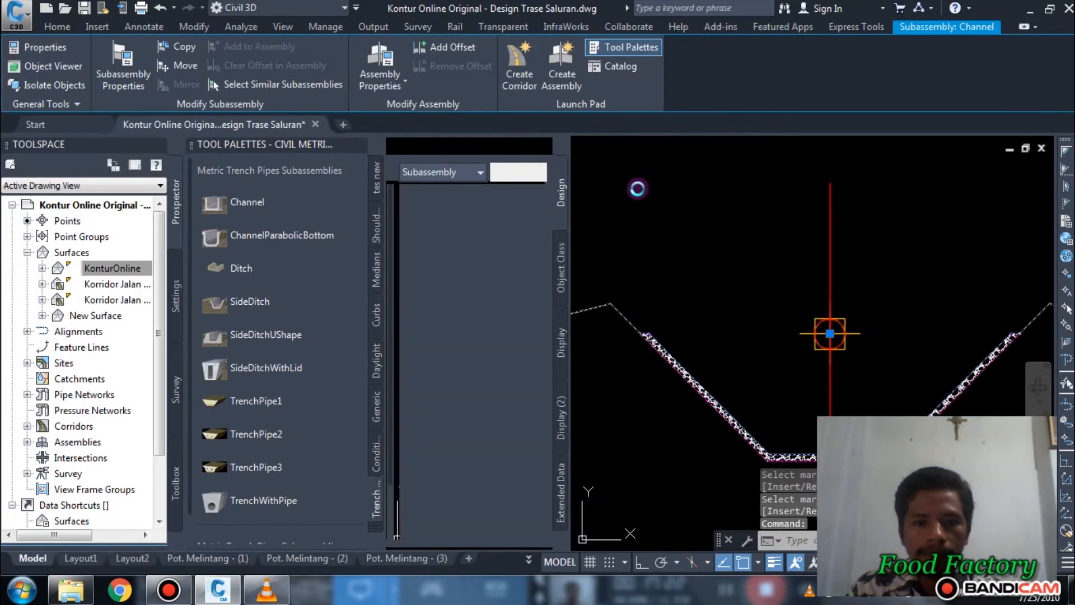
pyautogui.click(507, 430)
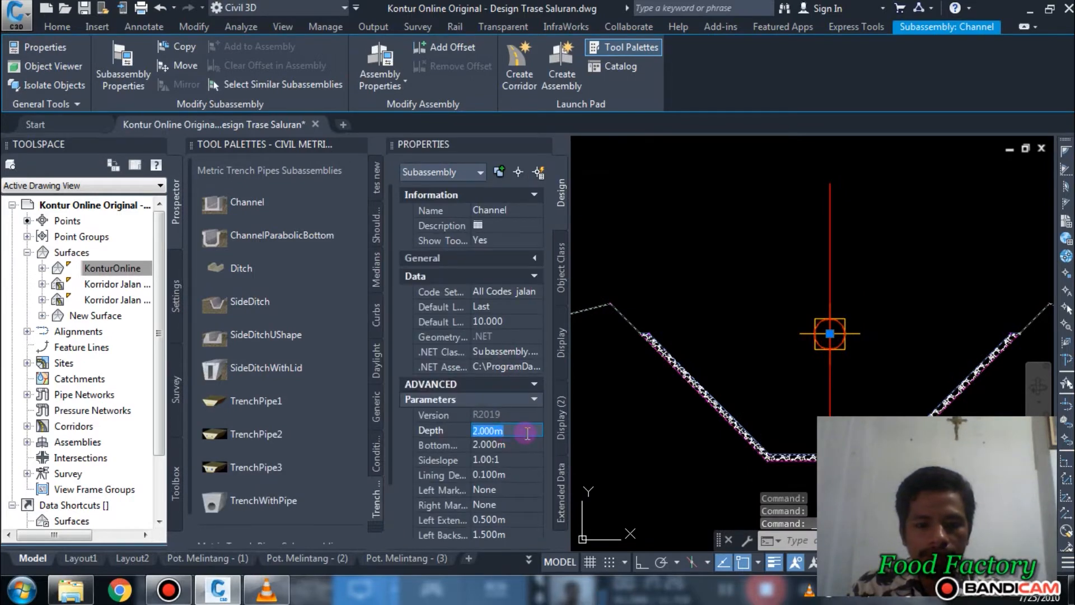
pyautogui.write('1')
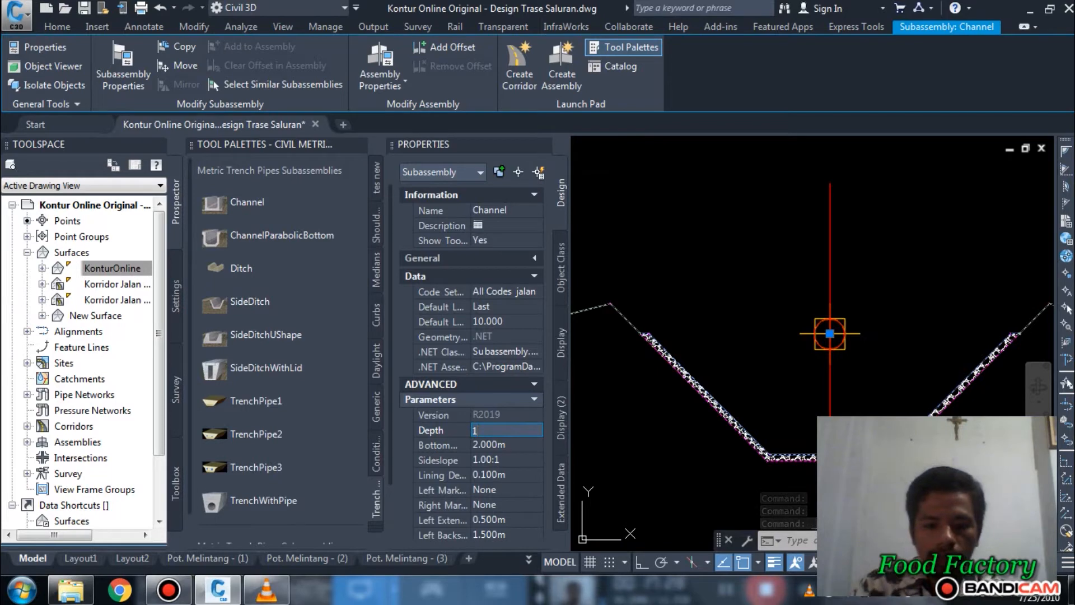
pyautogui.write('.')
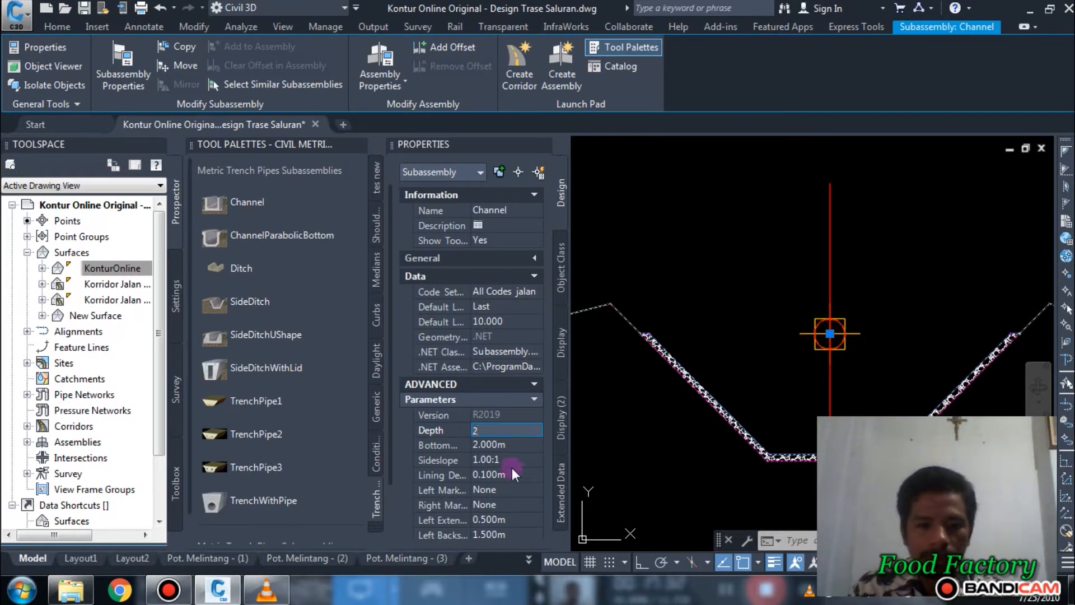
pyautogui.click(498, 444)
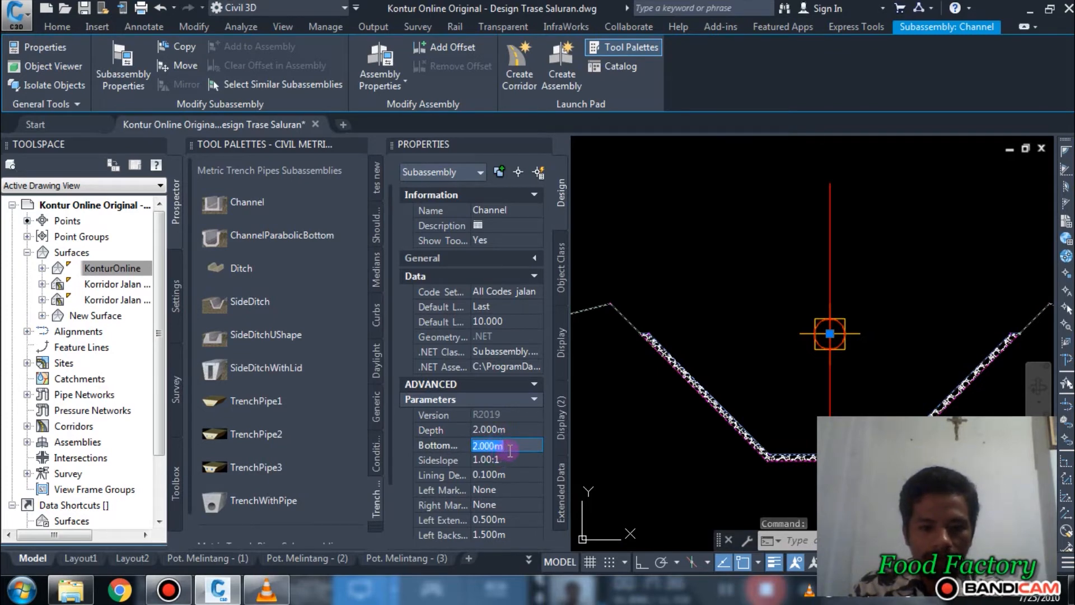
pyautogui.write('1.5')
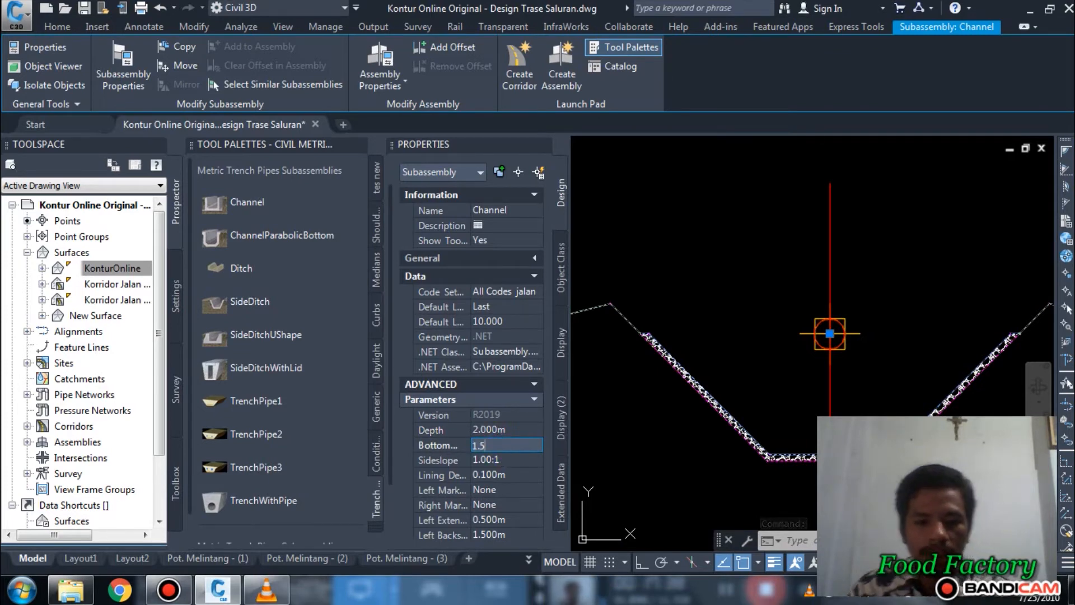
pyautogui.click(497, 460)
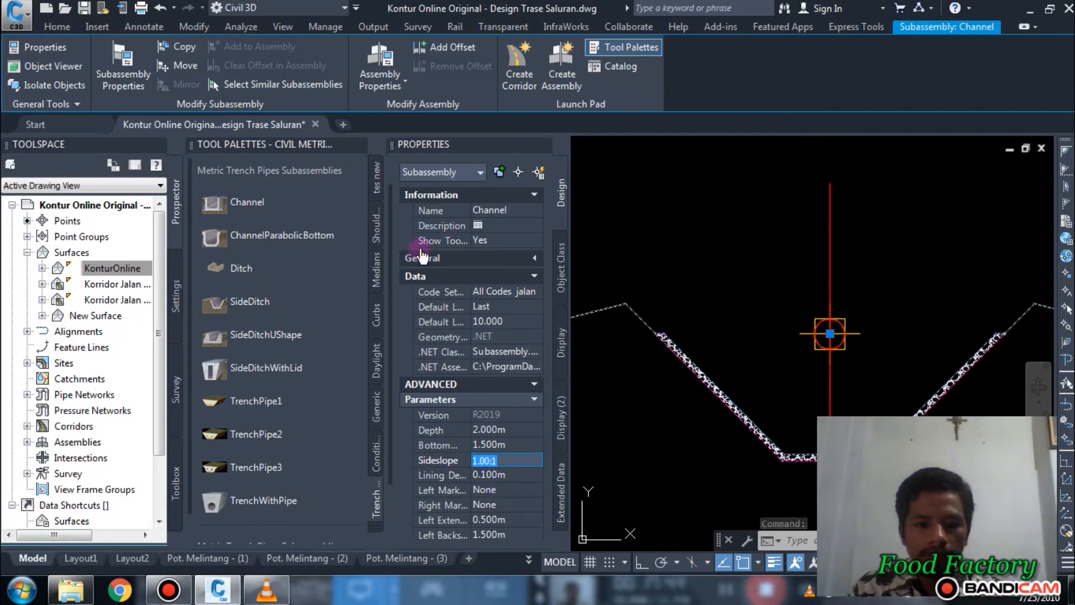
pyautogui.click(543, 145)
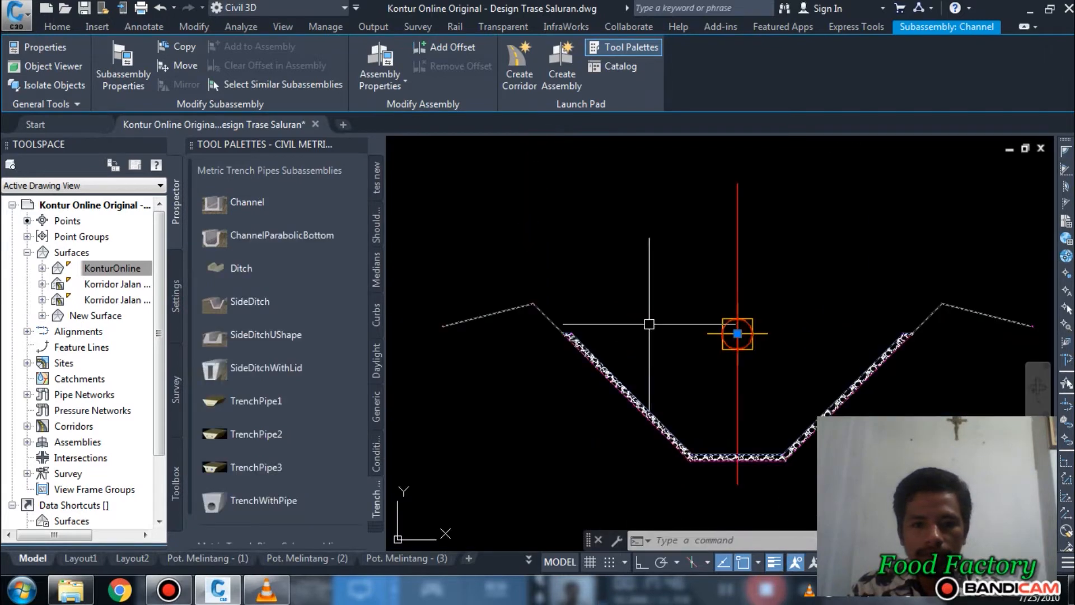
pyautogui.press('Escape')
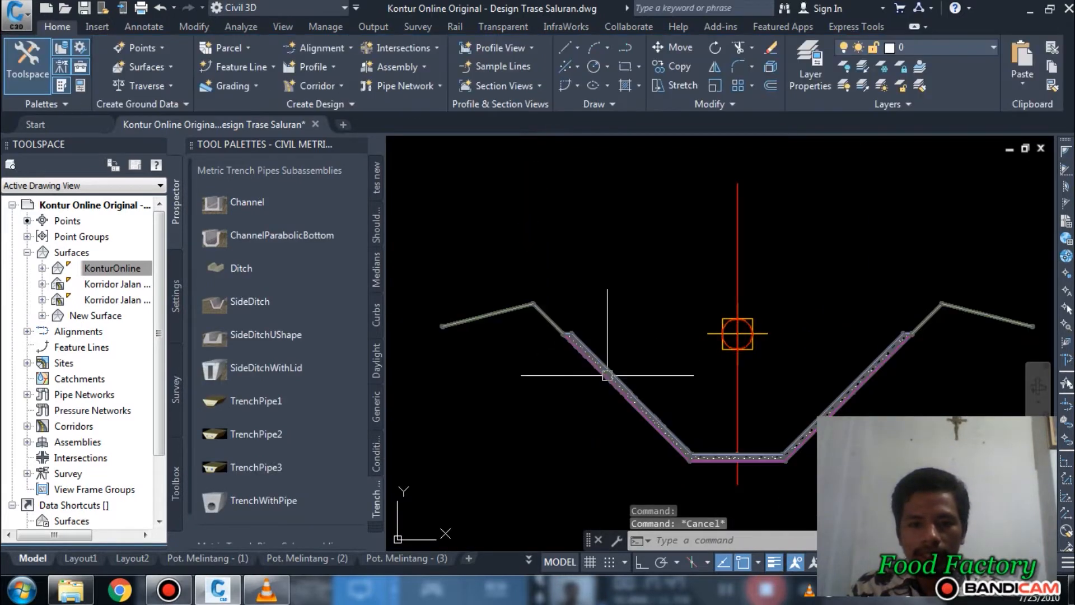
# Step: Set the Saluran Sekunder Channel's sideslope to 0.50:1 and clear the selection
pyautogui.click(607, 375)
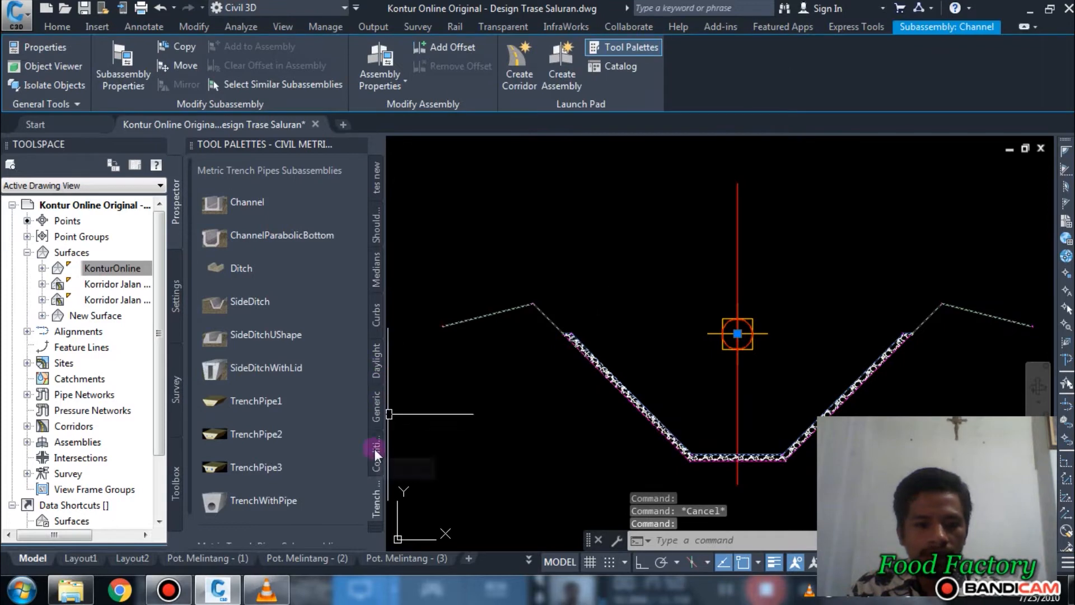
pyautogui.rightClick(600, 362)
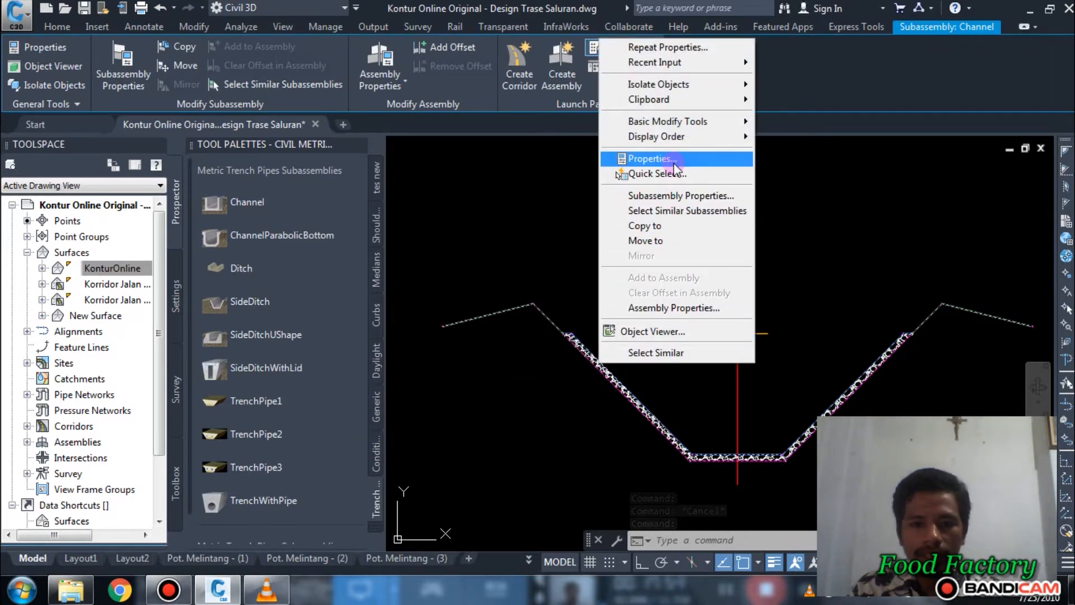
pyautogui.click(649, 159)
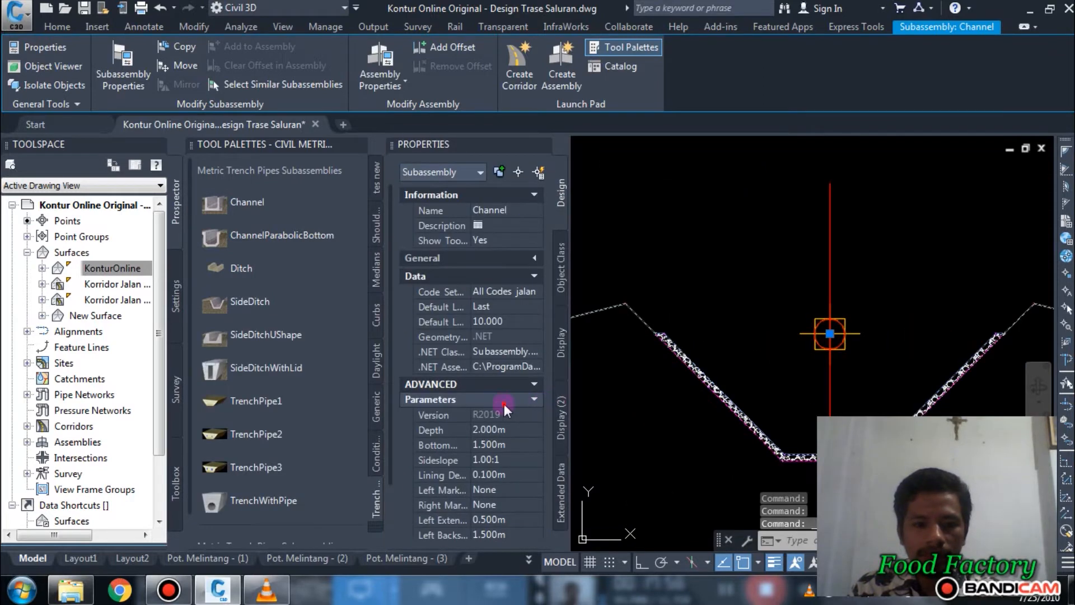
pyautogui.click(496, 462)
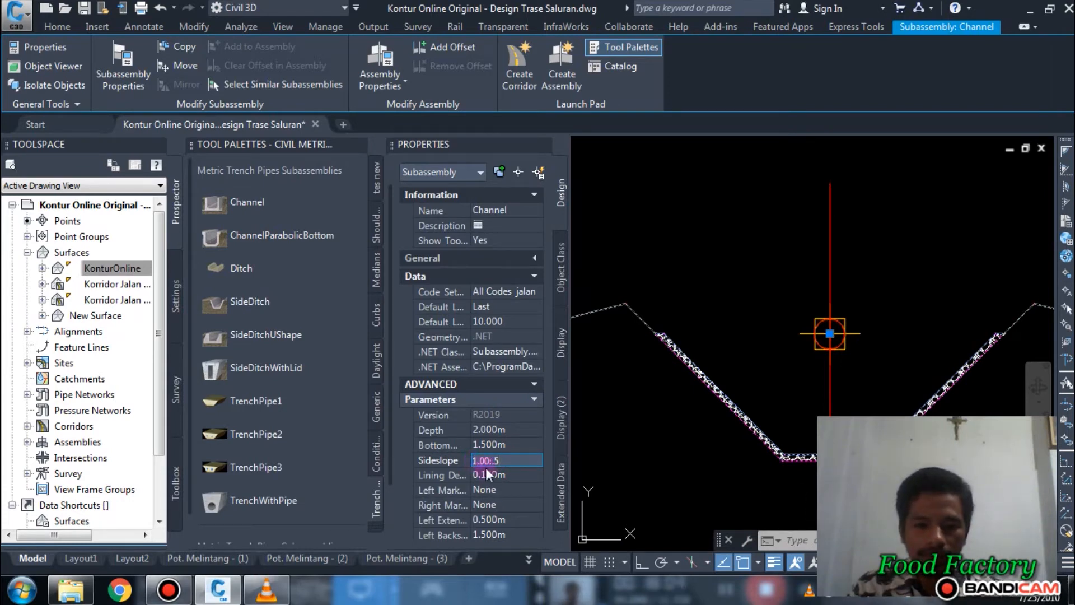
pyautogui.click(493, 445)
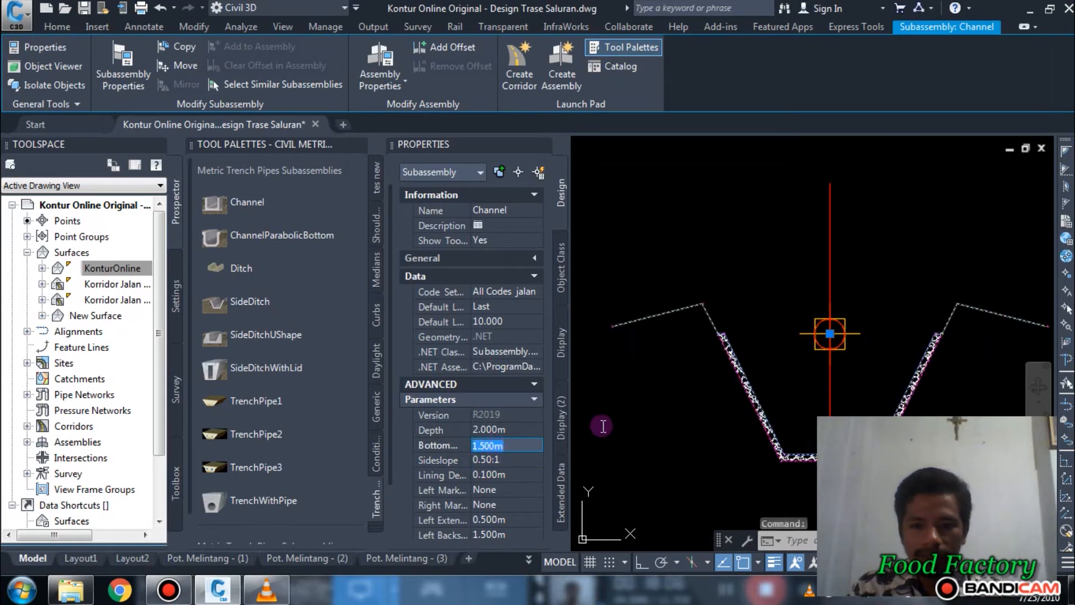
pyautogui.scroll(-2, 788, 381)
pyautogui.press('Escape')
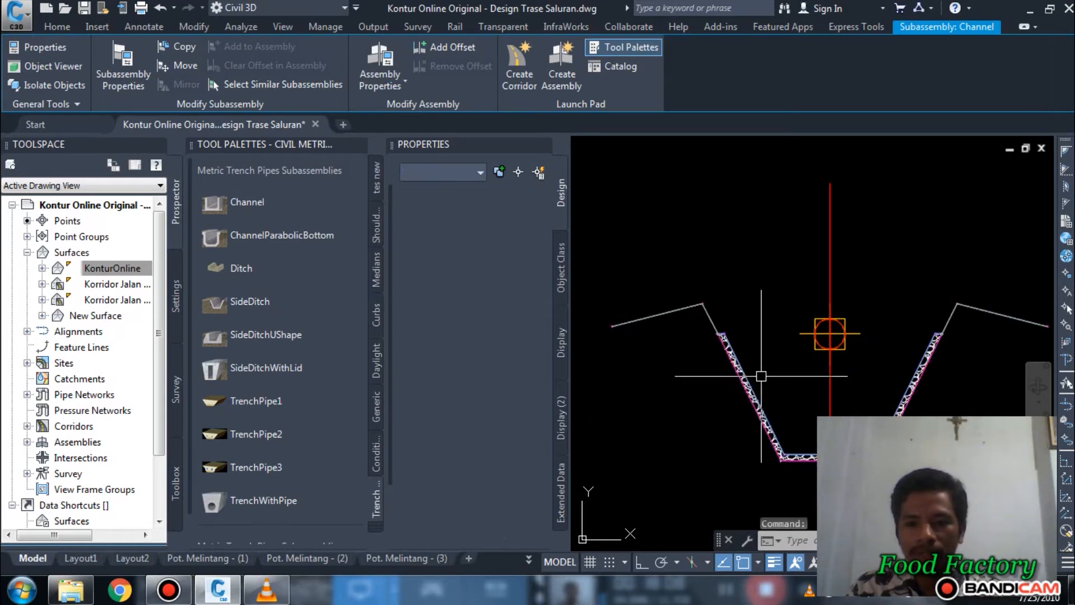
# Step: Copy the left DaylightBasin of Saluran Primer to the outer left end marker of the Saluran Sekunder channel
pyautogui.scroll(-6, 808, 347)
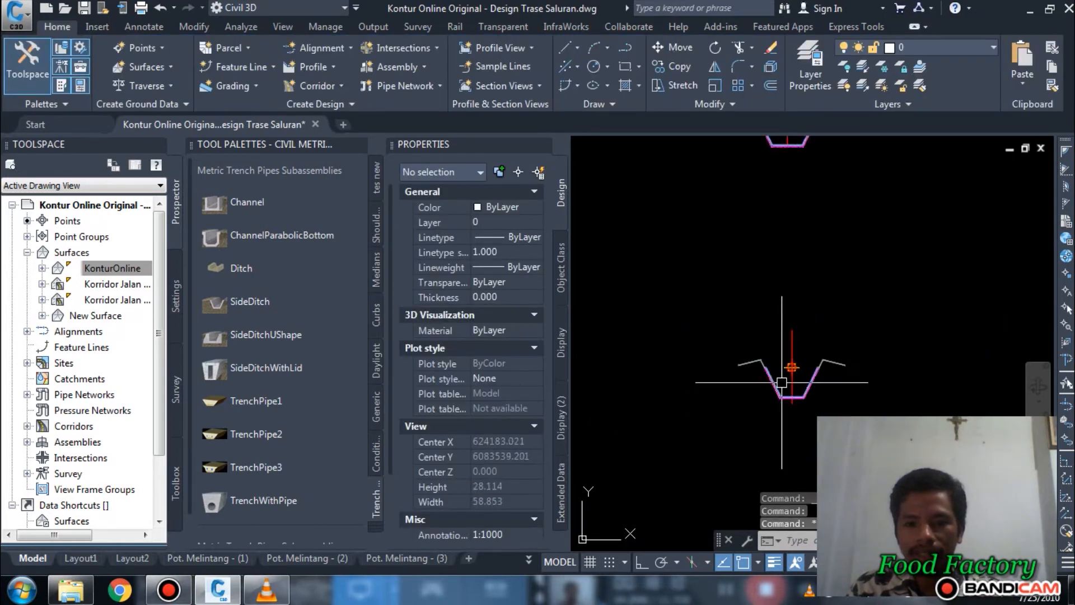
pyautogui.moveTo(792, 280); pyautogui.dragTo(807, 296, button='middle')
pyautogui.scroll(3, 769, 256)
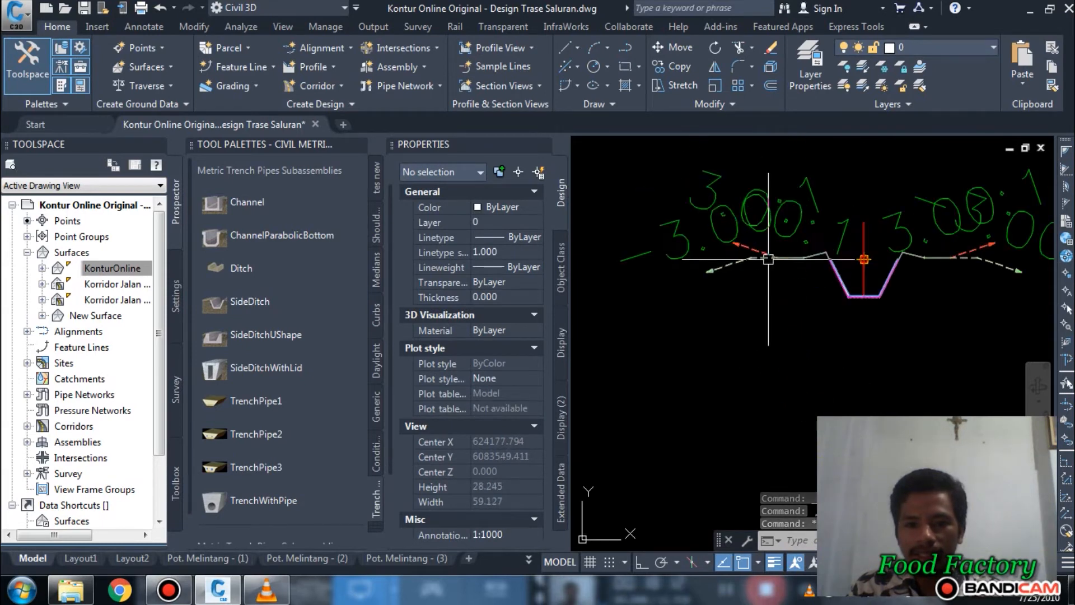
pyautogui.click(787, 258)
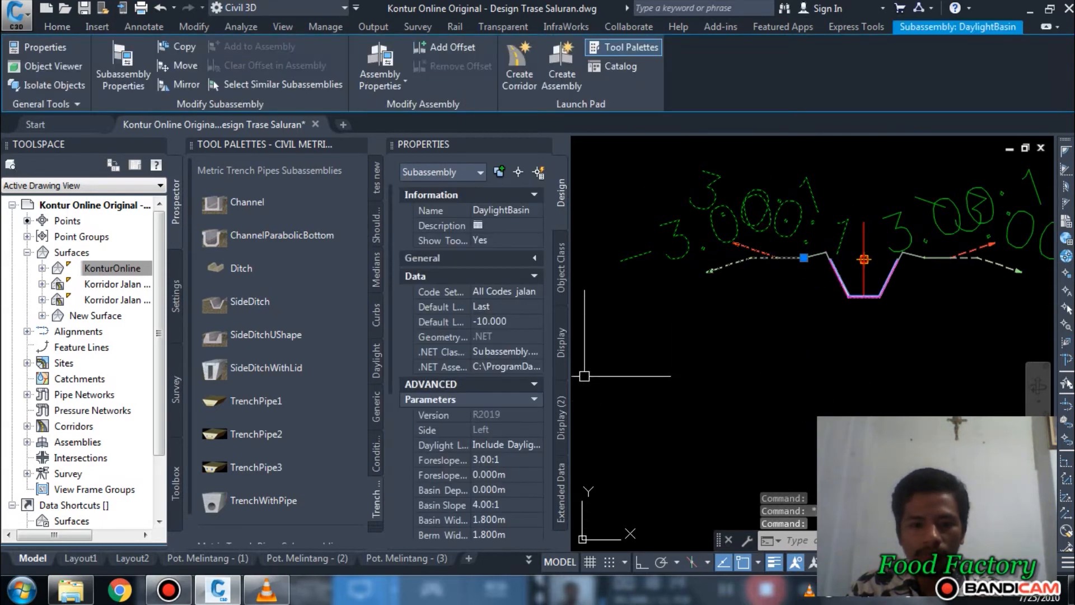
pyautogui.click(191, 48)
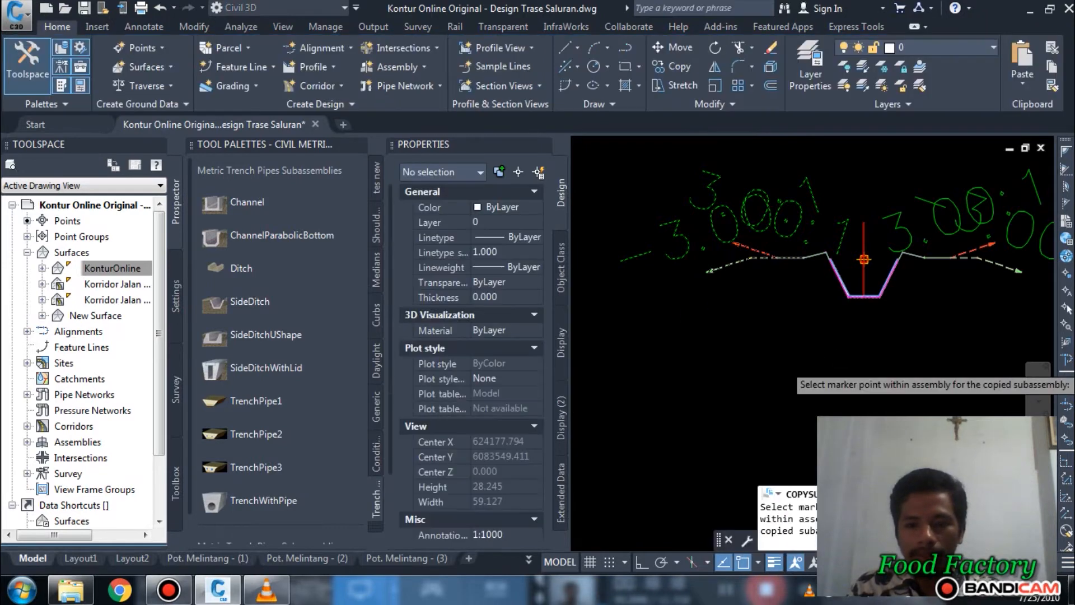
pyautogui.moveTo(874, 367); pyautogui.dragTo(926, 185, button='middle')
pyautogui.scroll(10, 782, 224)
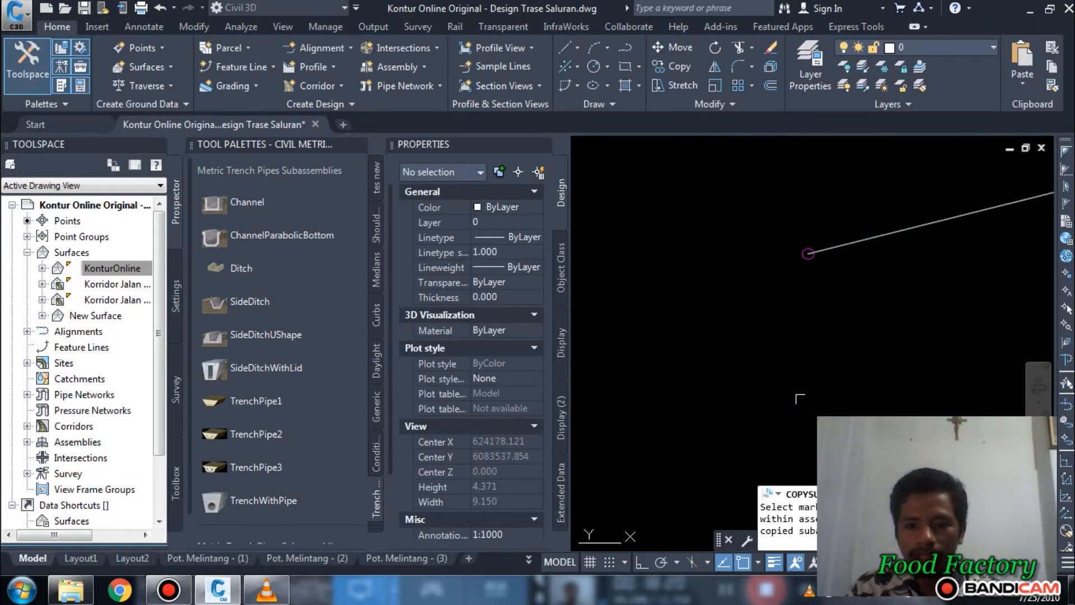
pyautogui.click(814, 316)
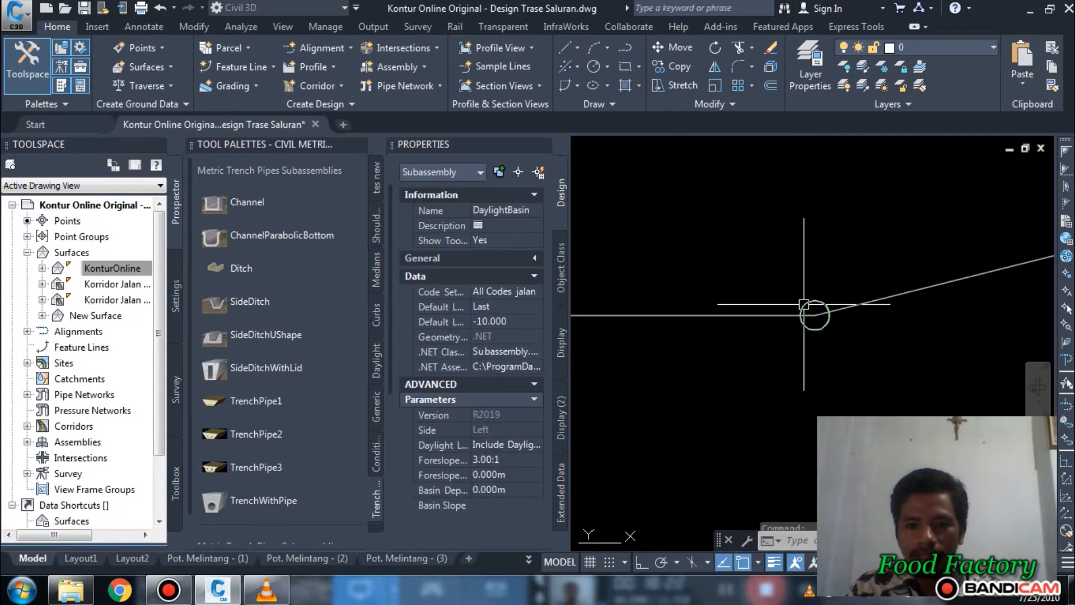
pyautogui.moveTo(838, 268); pyautogui.dragTo(776, 345, button='middle')
pyautogui.scroll(-5, 776, 345)
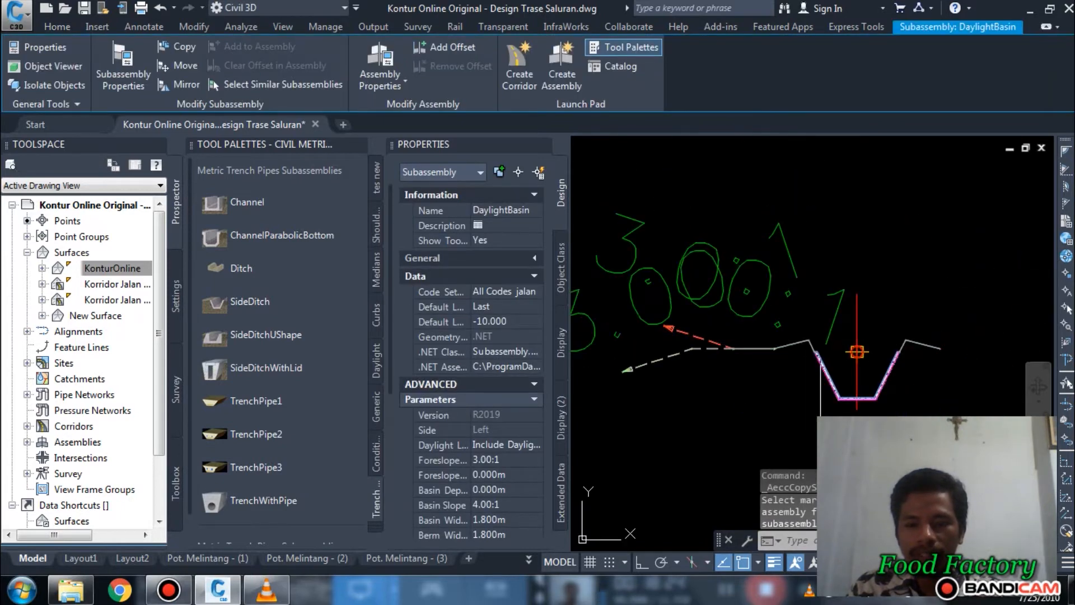
pyautogui.press('Escape')
# Step: Copy the right DaylightBasin of Saluran Primer to the outer right end marker of the Saluran Sekunder channel and close the object properties display
pyautogui.scroll(2, 862, 266)
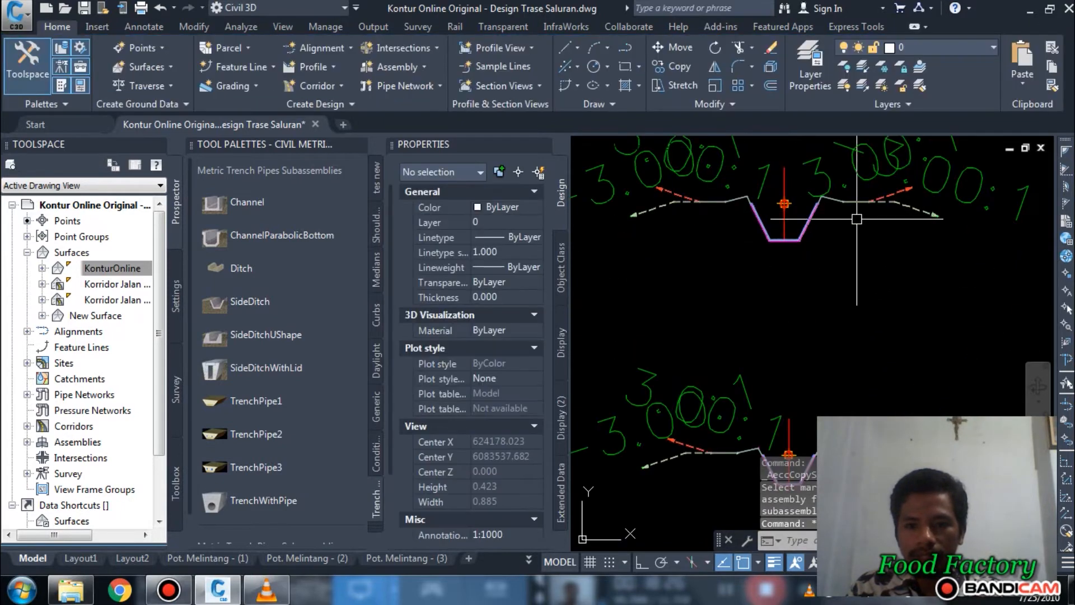
pyautogui.click(840, 198)
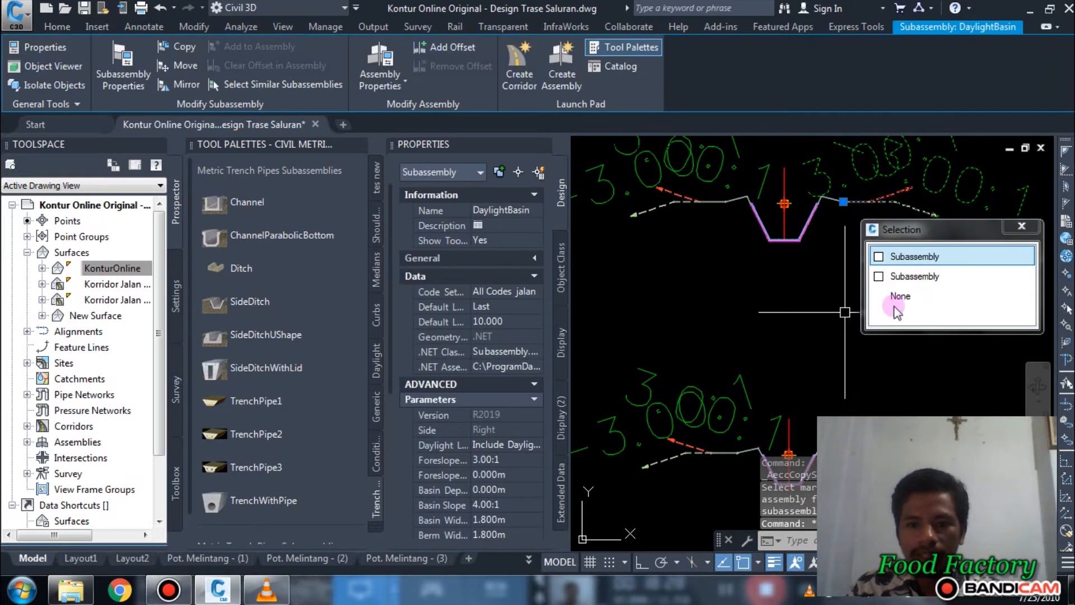
pyautogui.click(916, 258)
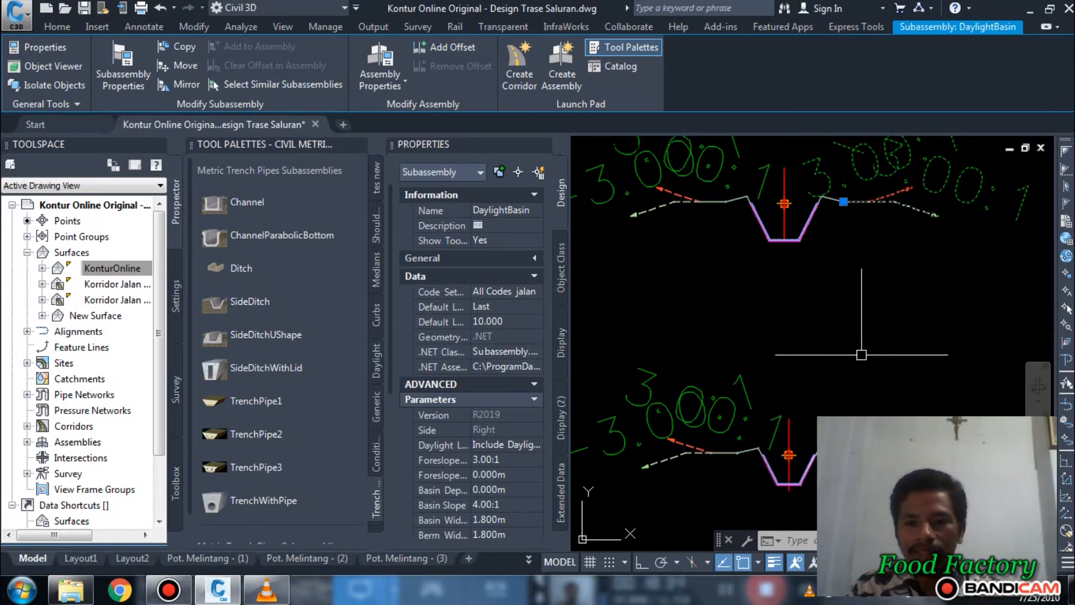
pyautogui.click(177, 49)
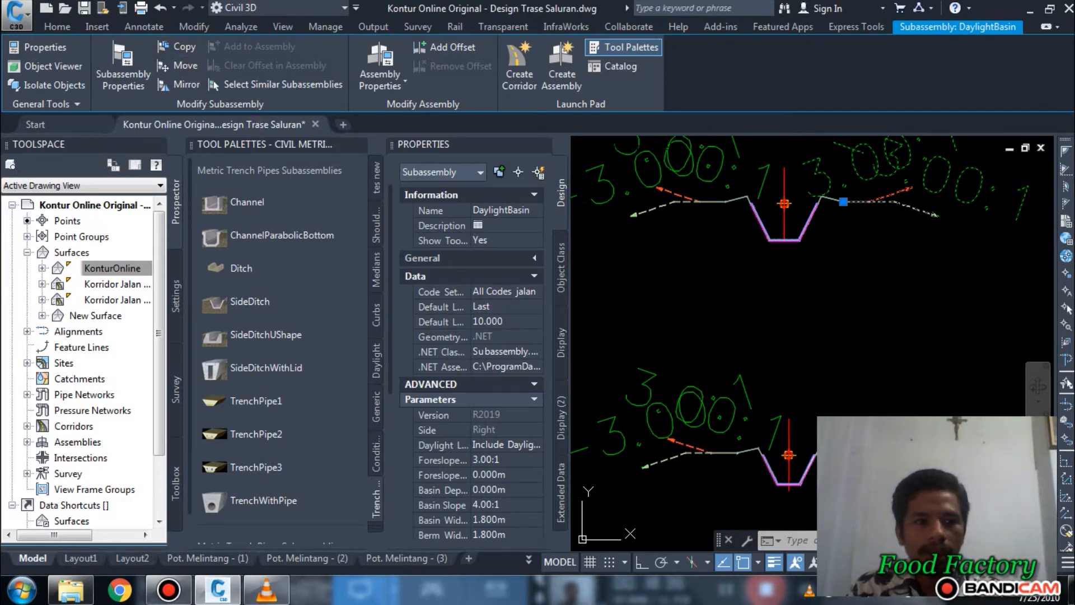
pyautogui.scroll(10, 616, 360)
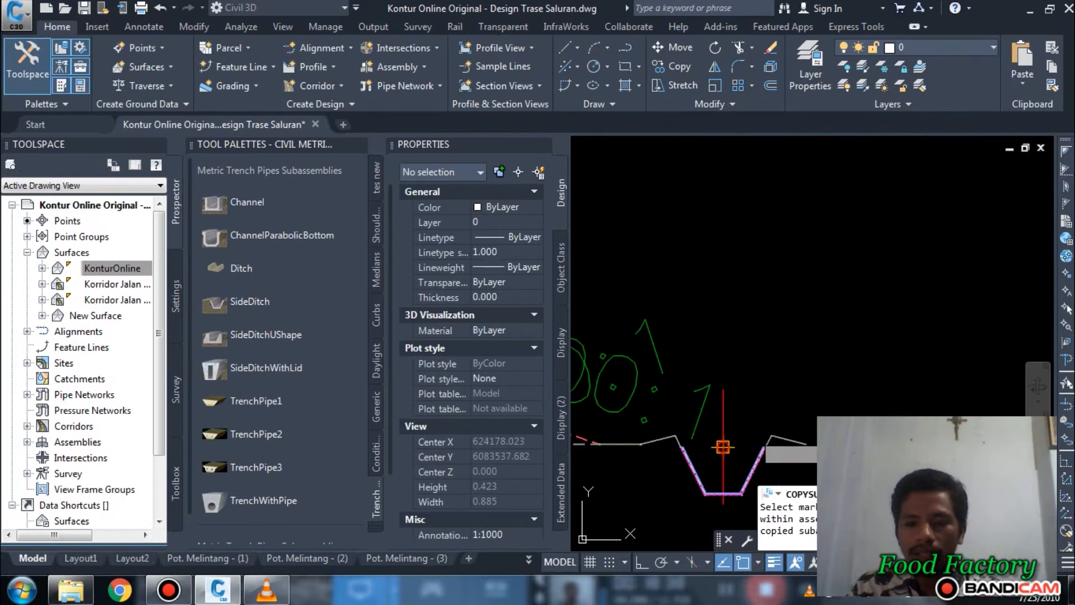
pyautogui.scroll(5, 749, 354)
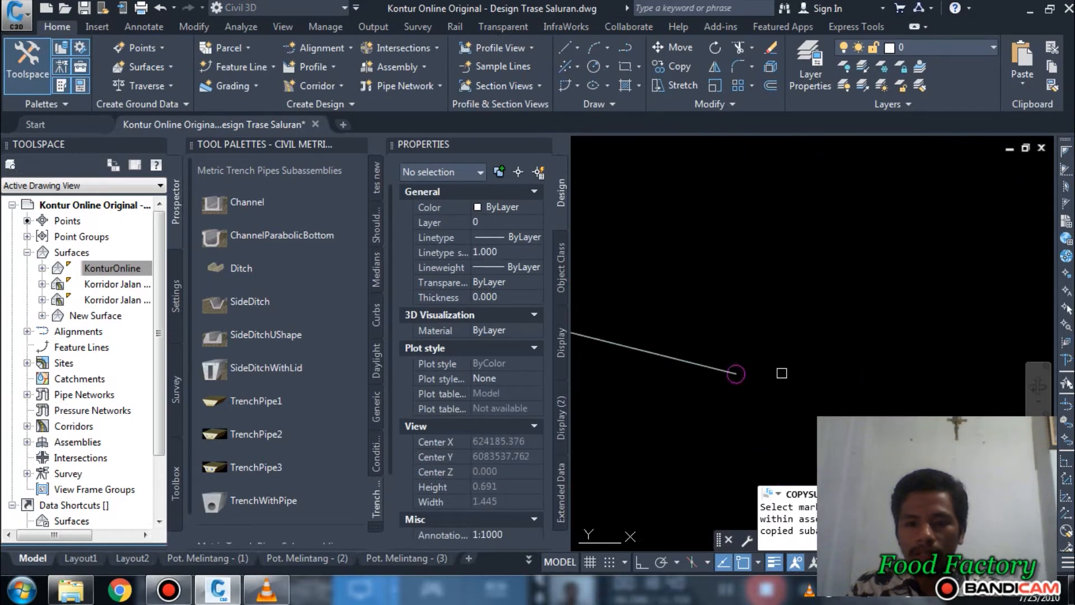
pyautogui.click(722, 362)
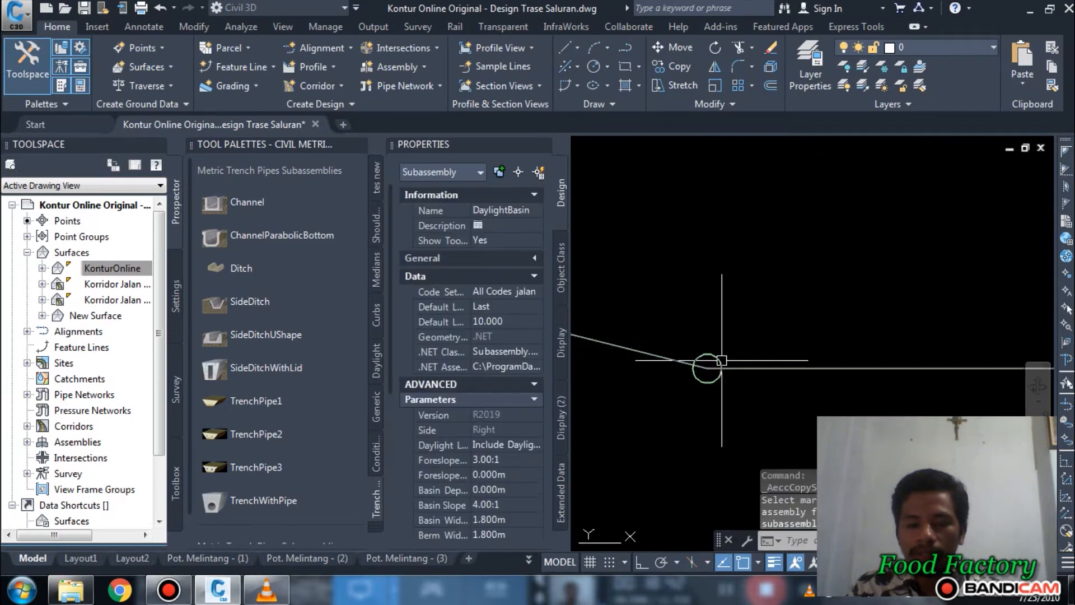
pyautogui.scroll(-6, 880, 345)
pyautogui.scroll(-3, 871, 352)
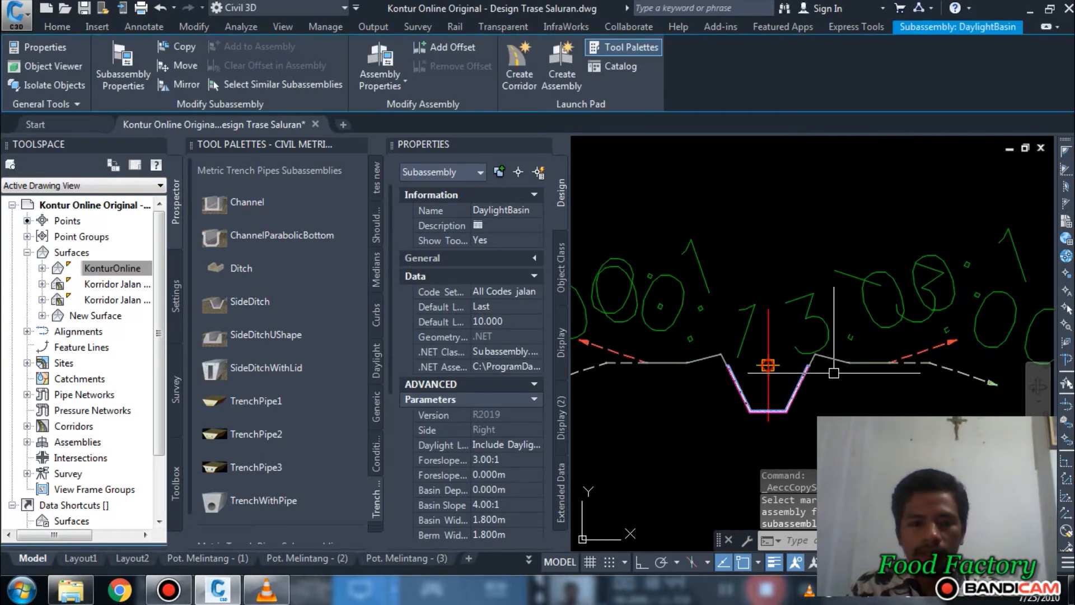
pyautogui.click(542, 144)
pyautogui.scroll(-4, 643, 308)
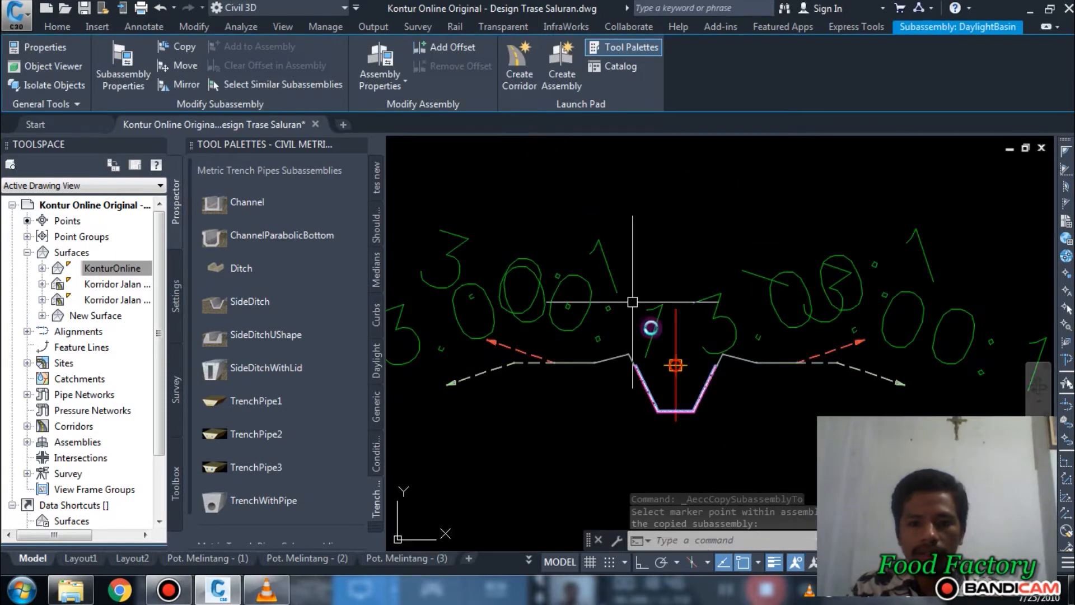
pyautogui.press('Escape')
pyautogui.press('Escape')
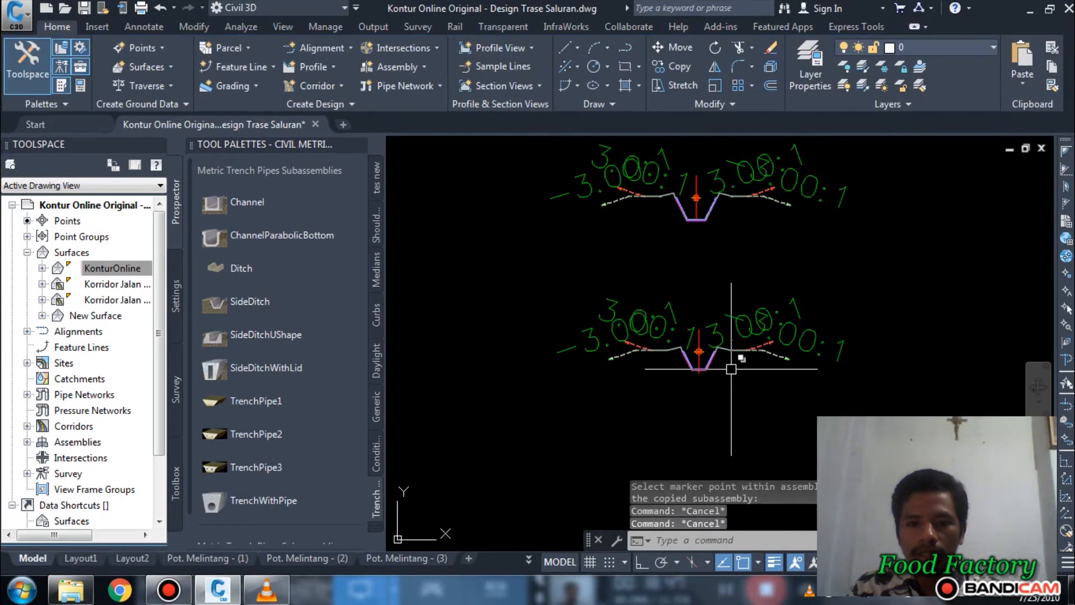
pyautogui.scroll(-5, 725, 399)
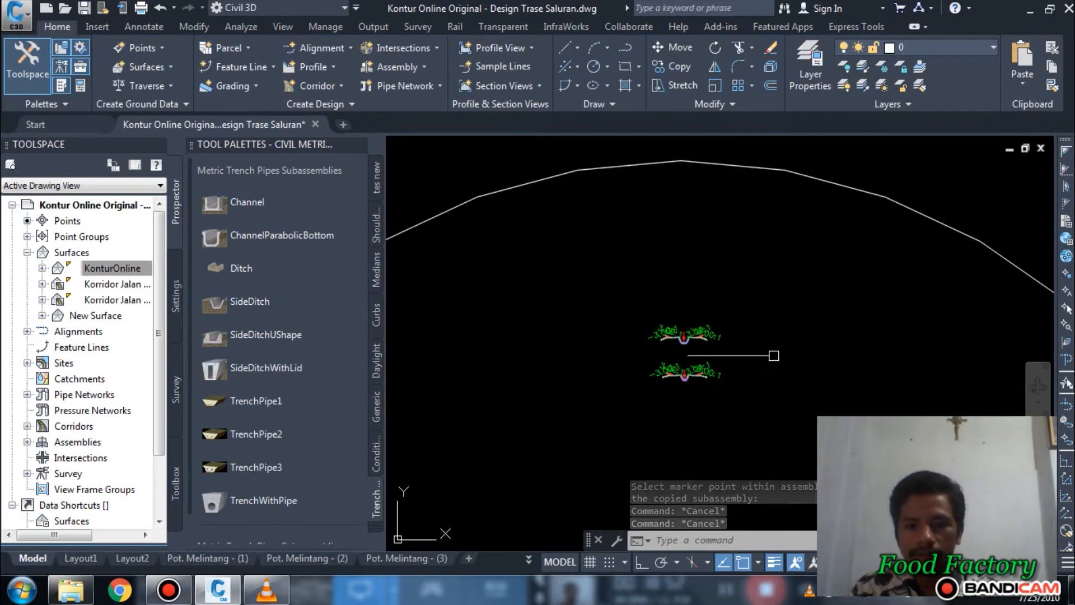
pyautogui.scroll(2, 728, 322)
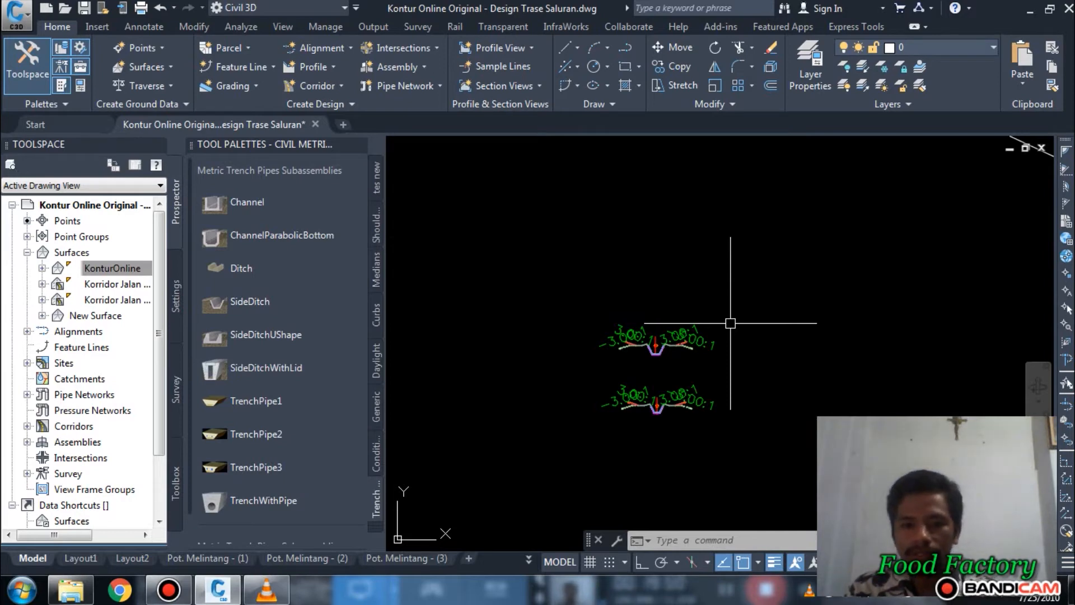
# Step: Copy the large "Assembly" title text to a spot just below the original, over the circle's upper edge
pyautogui.scroll(-5, 673, 306)
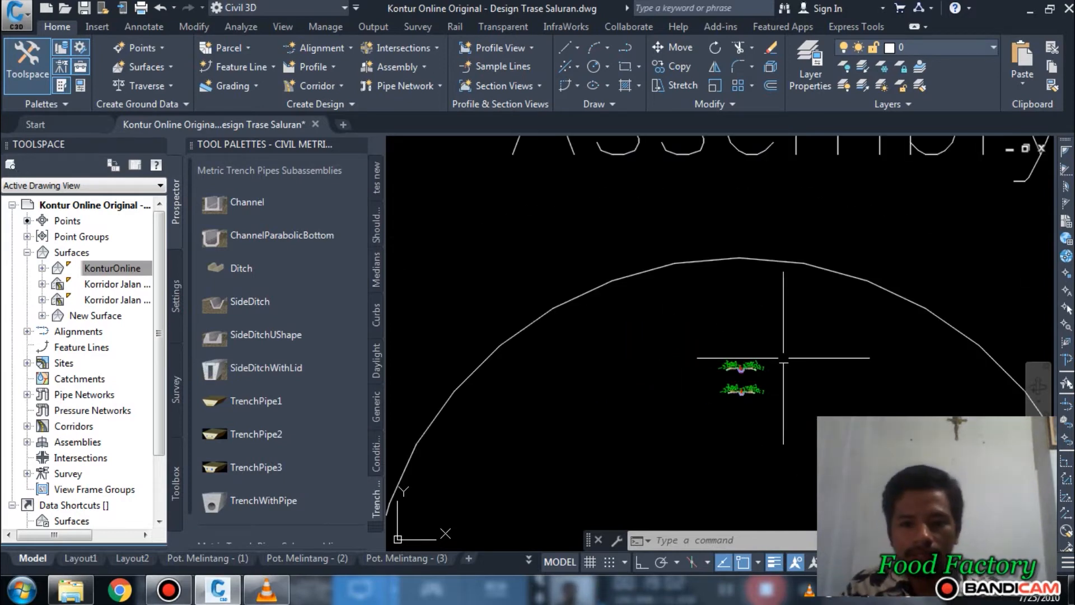
pyautogui.click(698, 182)
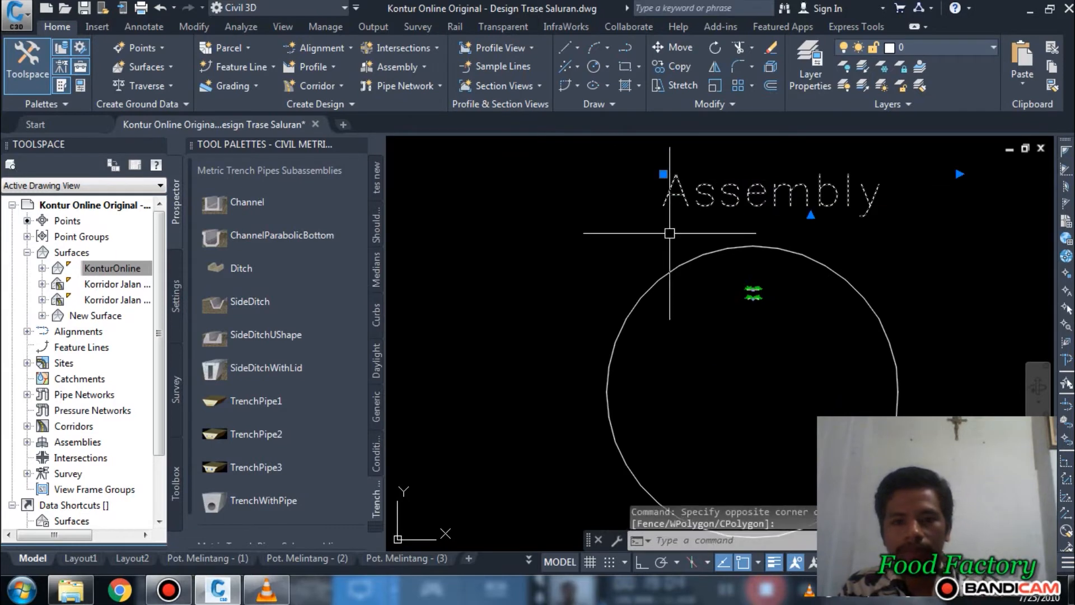
pyautogui.write('co')
pyautogui.press('Return')
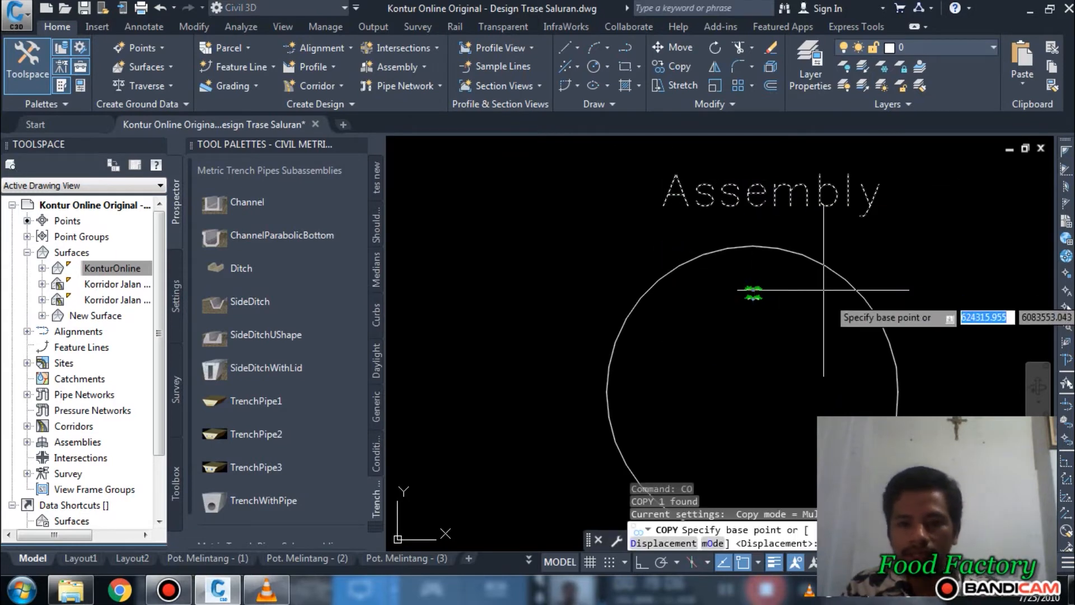
pyautogui.click(996, 234)
pyautogui.click(981, 300)
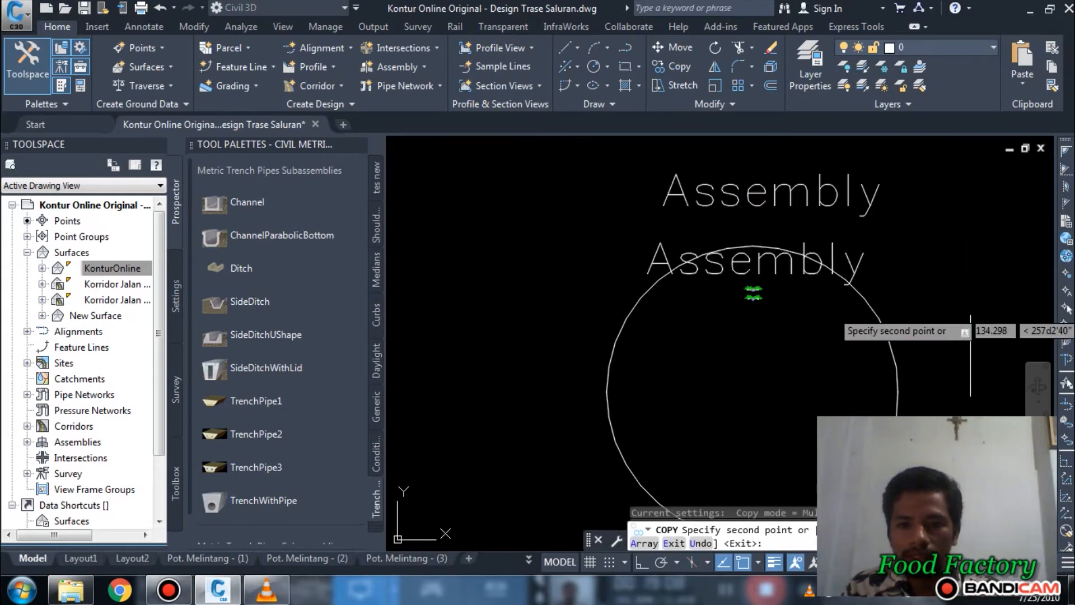
pyautogui.press('Escape')
# Step: Scale the copied "Assembly" text by a factor of 0.1 from its upper-left corner
pyautogui.write('sc')
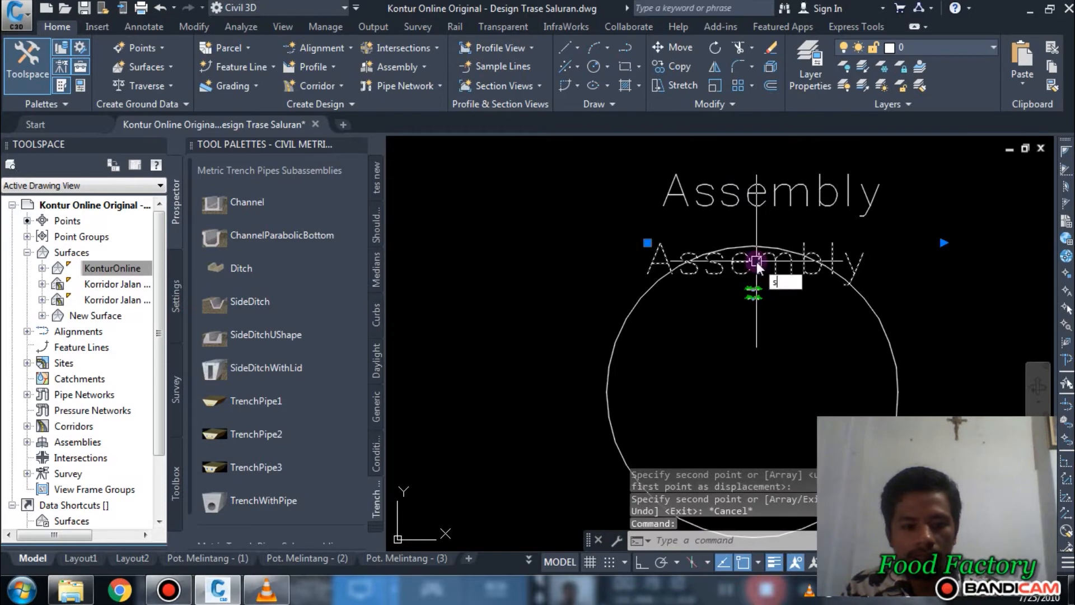
pyautogui.press('Return')
pyautogui.click(648, 242)
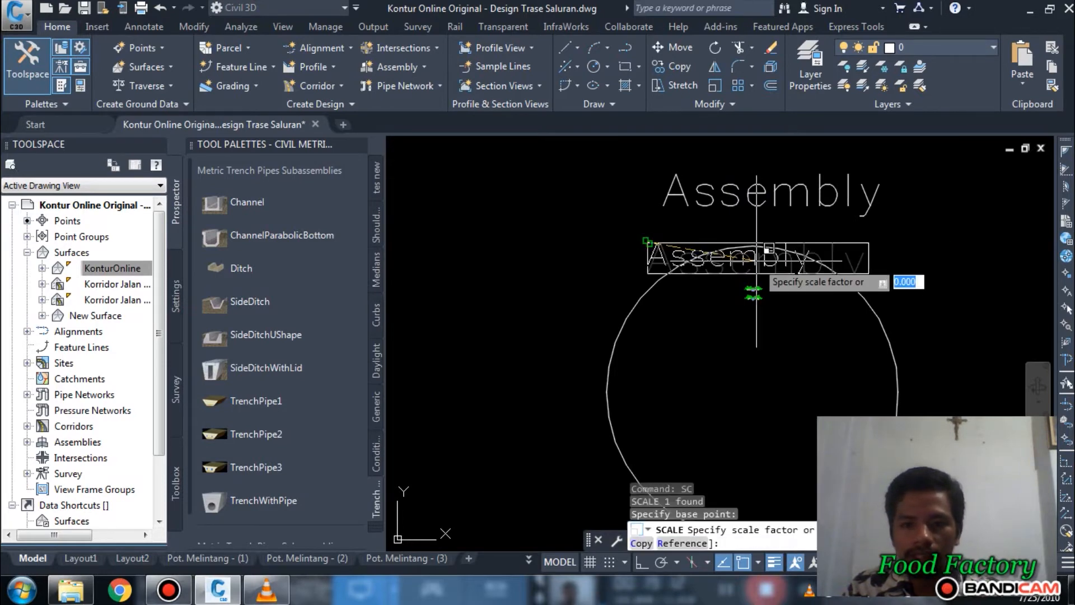
pyautogui.write('.1')
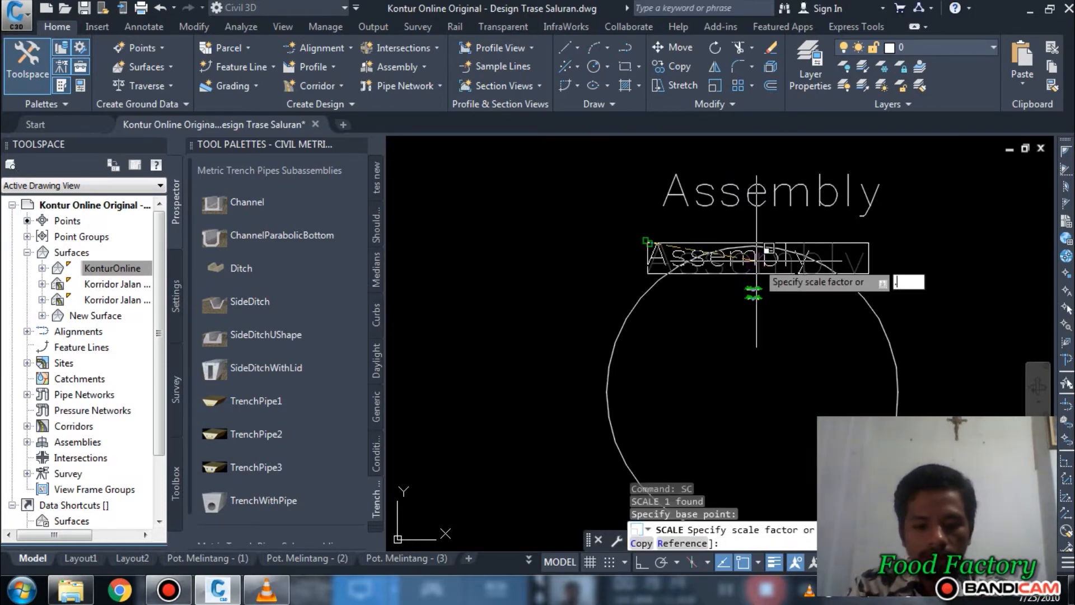
pyautogui.press('Return')
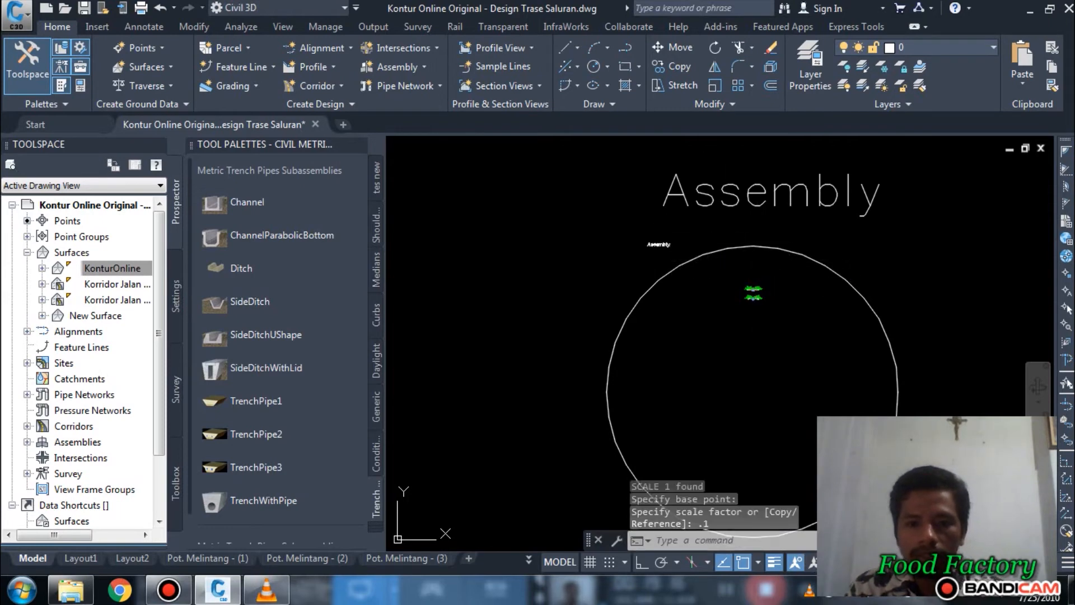
# Step: Move the reduced "Assembly" text inside the circle, just above the two channel assemblies
pyautogui.click(648, 243)
pyautogui.write('m')
pyautogui.press('Return')
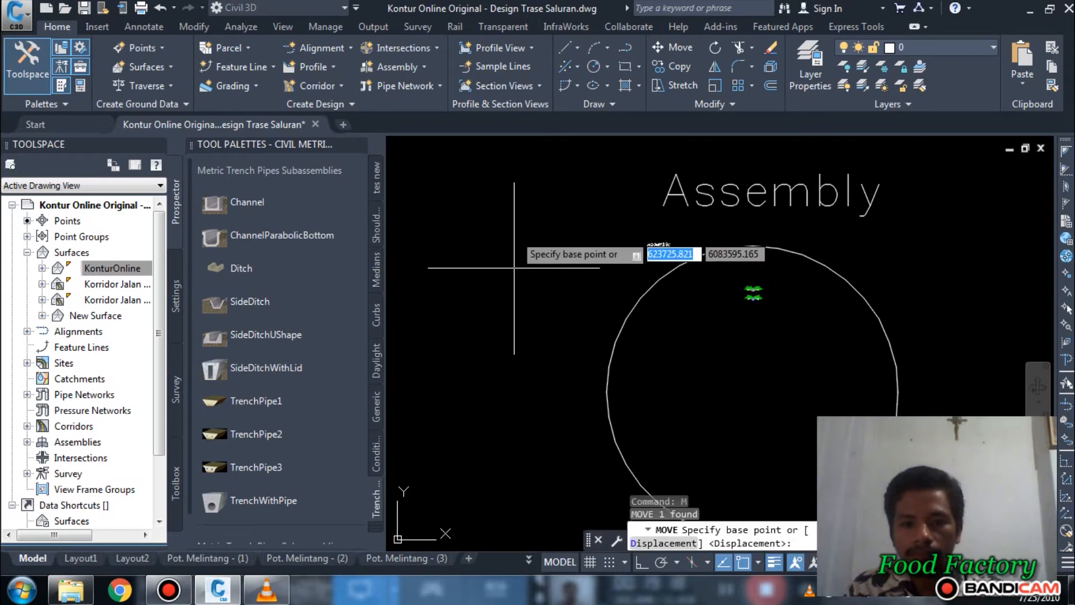
pyautogui.click(507, 227)
pyautogui.click(756, 275)
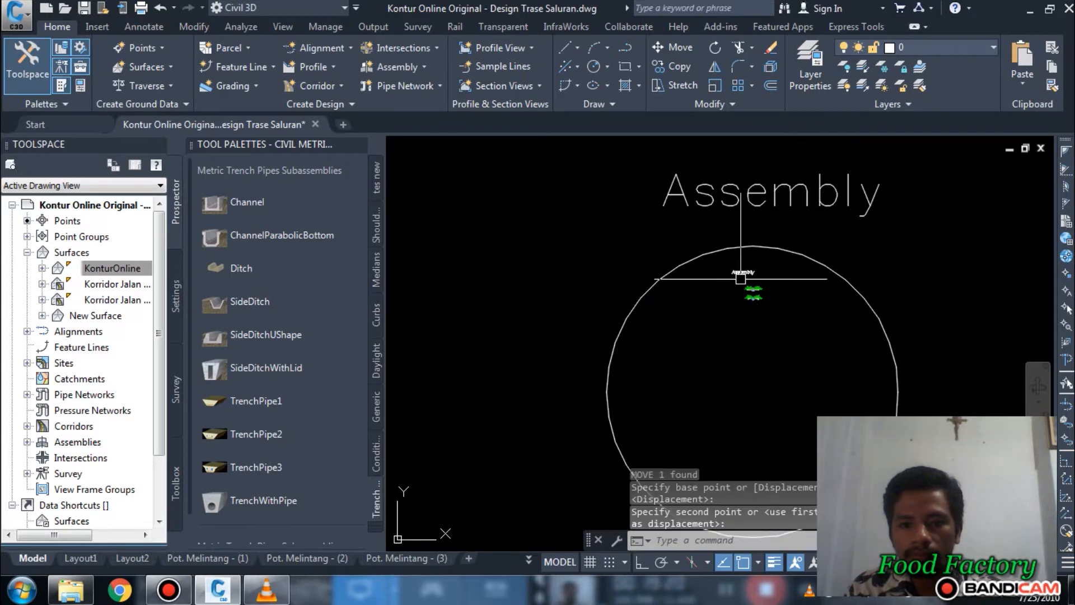
# Step: Move the small "Assembly" text to the right side of the upper channel assembly
pyautogui.scroll(5, 762, 276)
pyautogui.scroll(4, 891, 298)
pyautogui.moveTo(892, 298)
pyautogui.mouseDown(button='middle')
pyautogui.moveTo(834, 272)
pyautogui.moveTo(841, 289)
pyautogui.mouseUp(button='middle')
pyautogui.scroll(-2, 837, 281)
pyautogui.write('m')
pyautogui.press('Return')
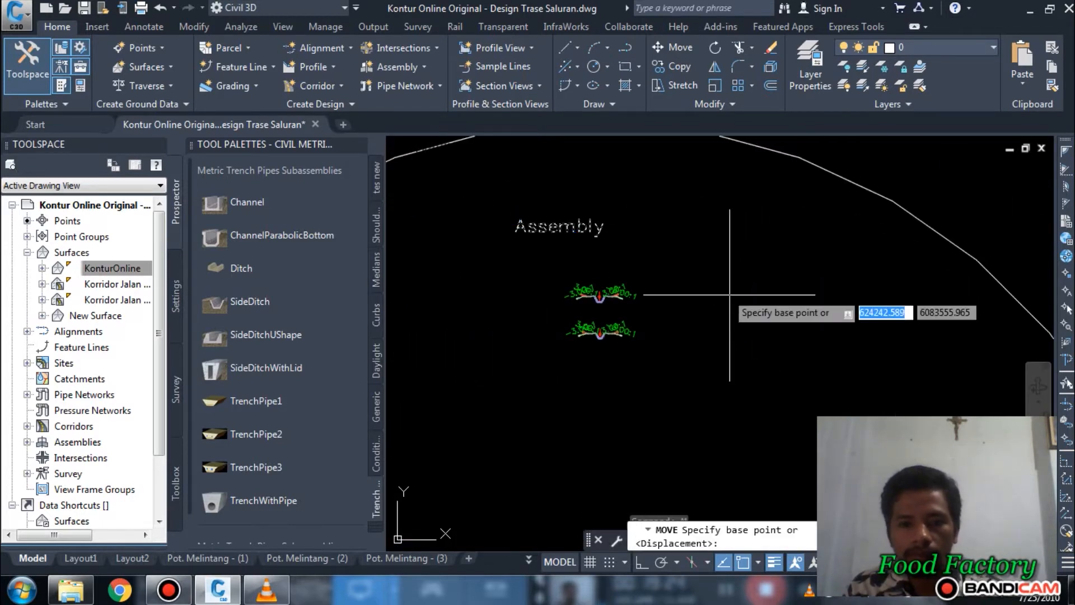
pyautogui.click(708, 257)
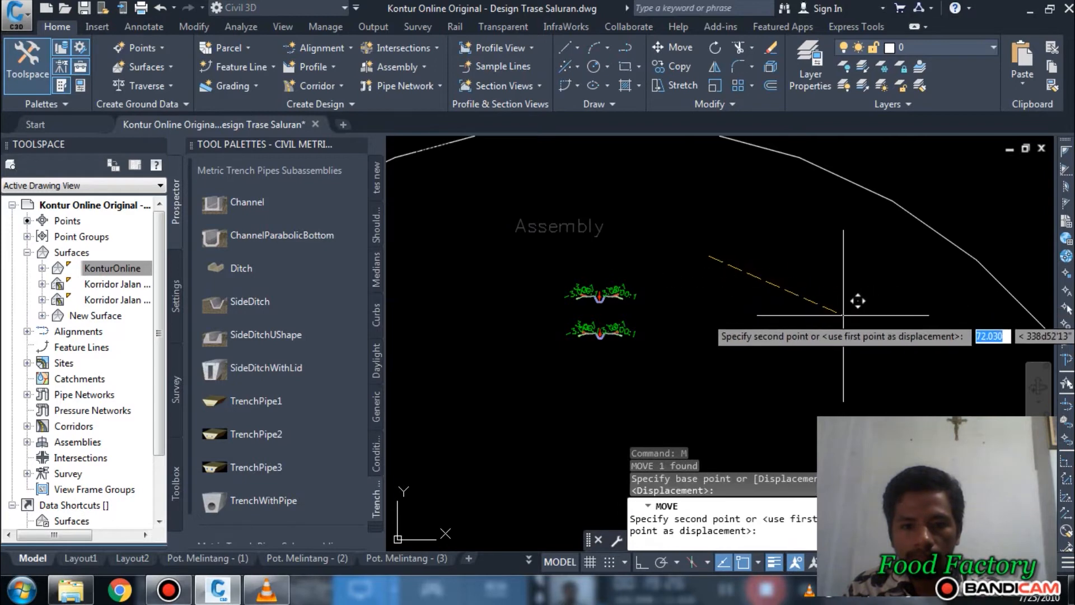
pyautogui.press('Escape')
# Step: Scale the "Assembly" text beside the upper channel assembly by a factor of 0.75
pyautogui.scroll(2, 682, 295)
pyautogui.click(695, 286)
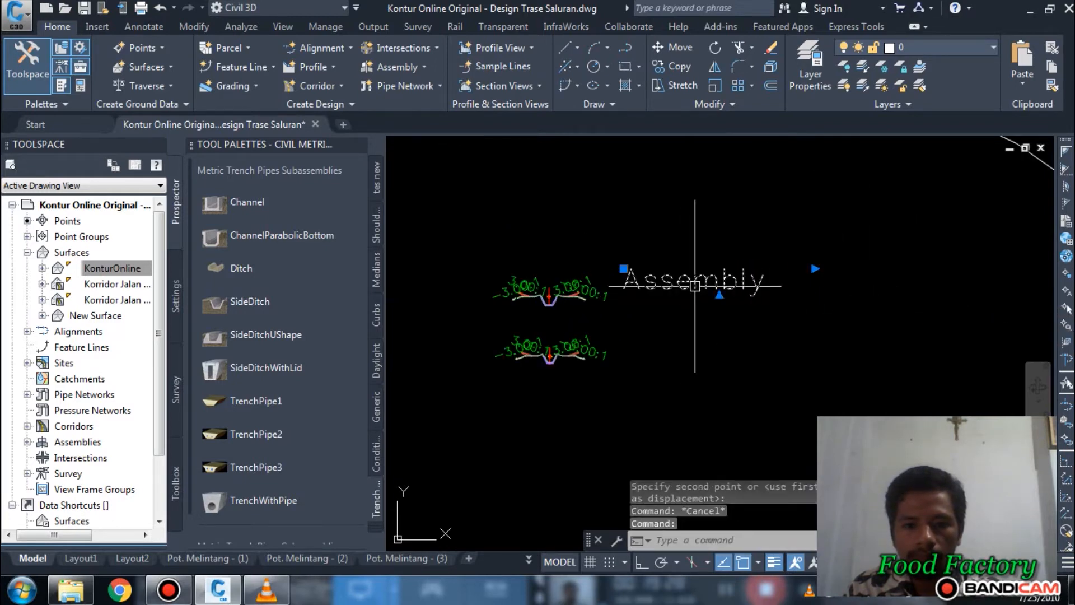
pyautogui.write('sc')
pyautogui.press('Return')
pyautogui.click(695, 285)
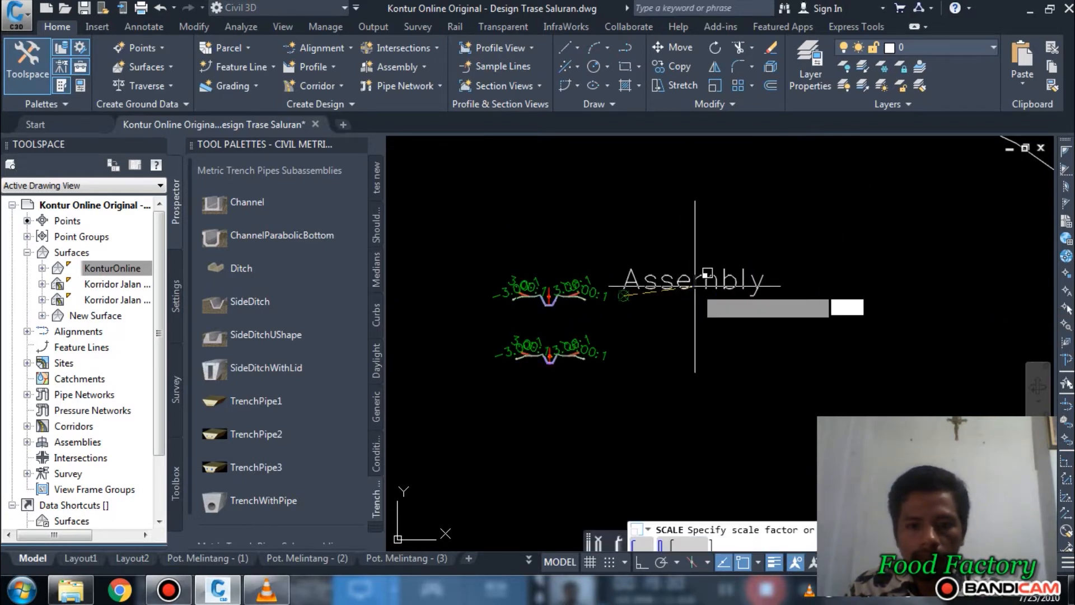
pyautogui.write('.')
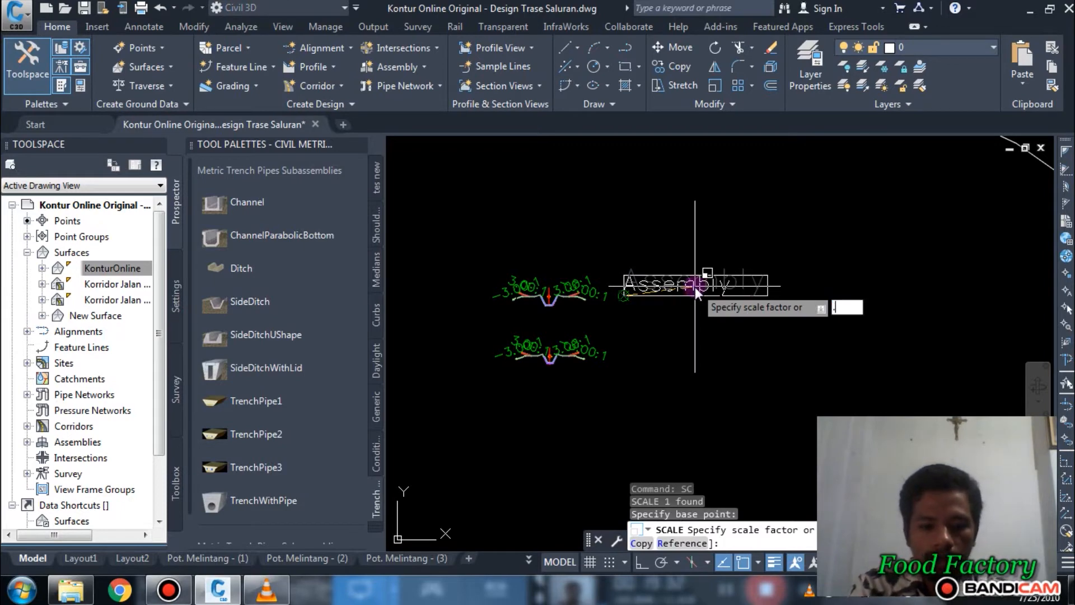
pyautogui.write('75')
pyautogui.press('Return')
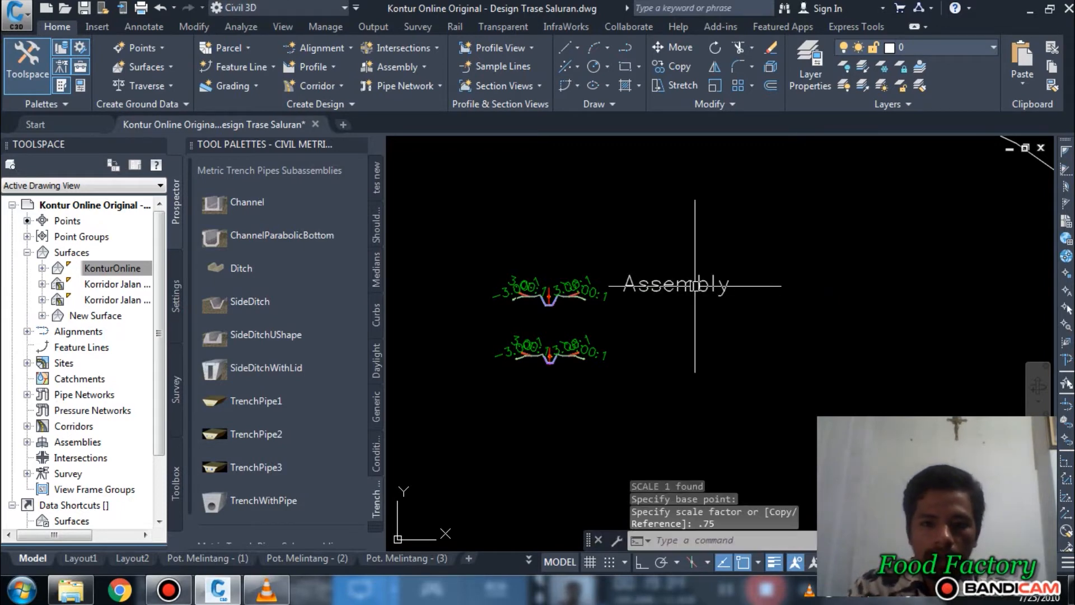
# Step: Scale the same "Assembly" label down again by a factor of 0.5
pyautogui.write('s')
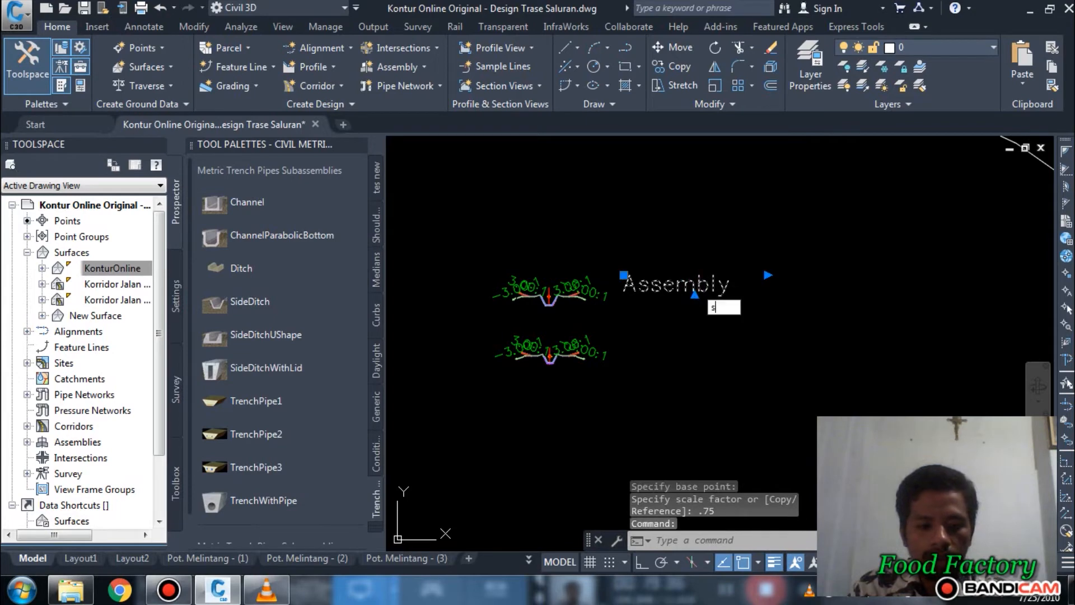
pyautogui.write('c')
pyautogui.press('Return')
pyautogui.click(694, 291)
pyautogui.write('.')
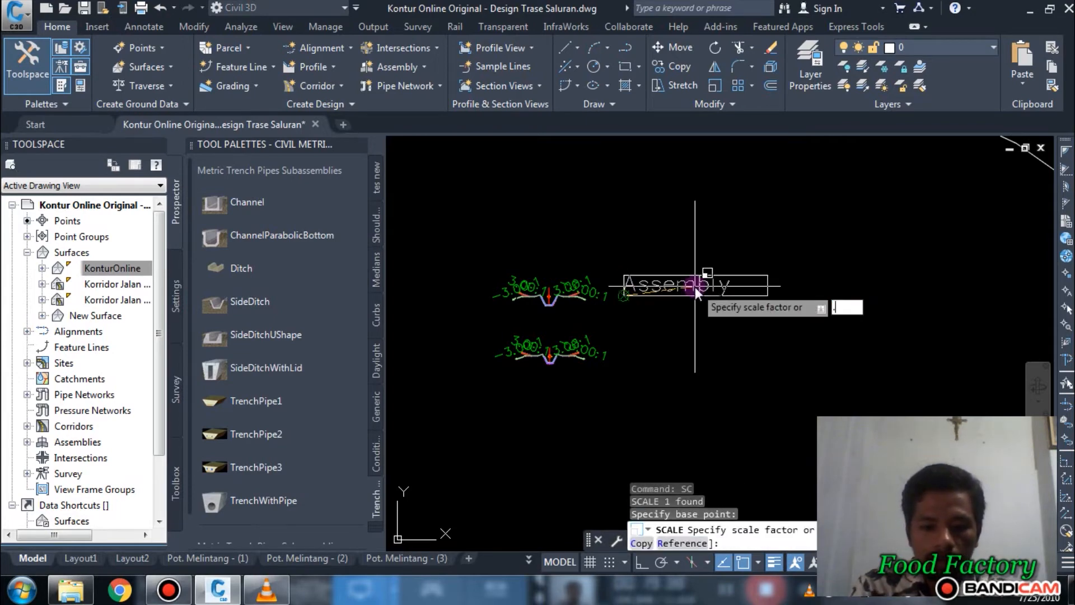
pyautogui.write('5')
pyautogui.press('Return')
# Step: Copy the "Assembly" label straight down with Ortho on, placing it beside the lower channel assembly
pyautogui.scroll(2, 694, 287)
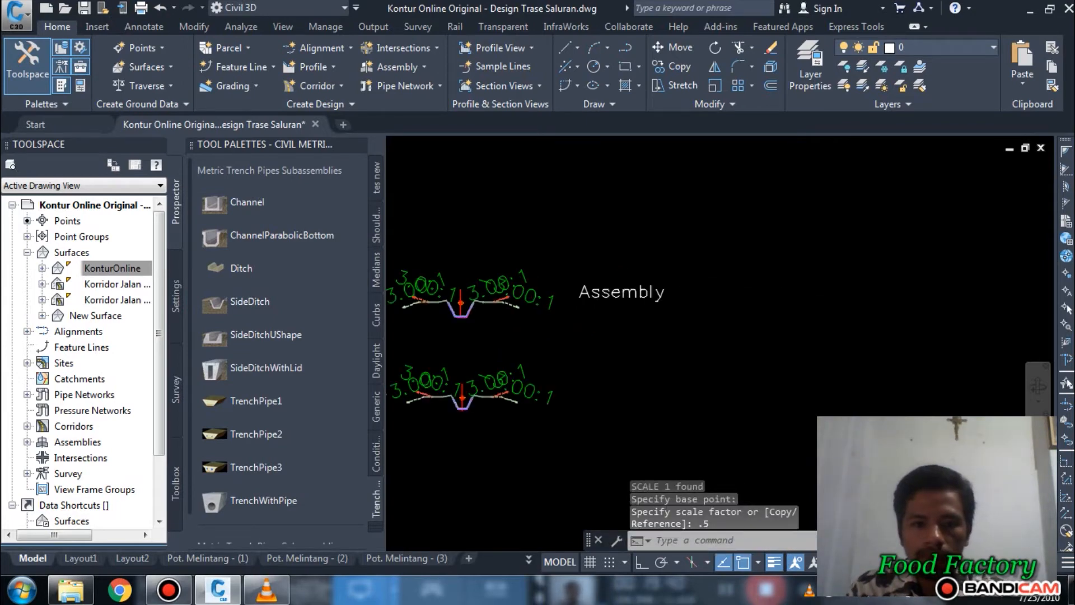
pyautogui.scroll(2, 688, 294)
pyautogui.moveTo(770, 274); pyautogui.dragTo(972, 186, button='middle')
pyautogui.click(820, 207)
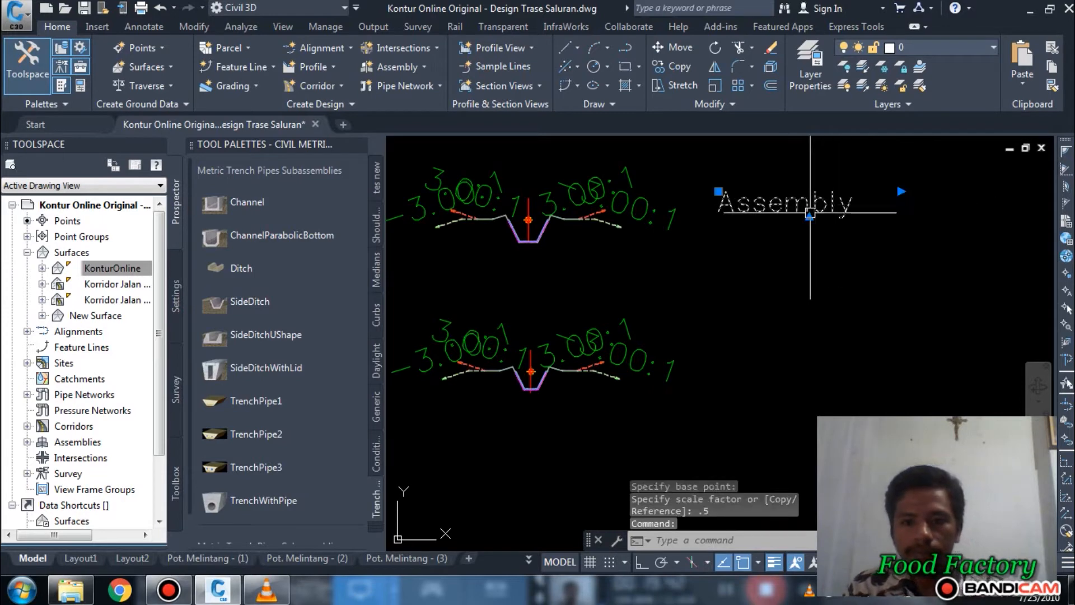
pyautogui.write('co')
pyautogui.press('Return')
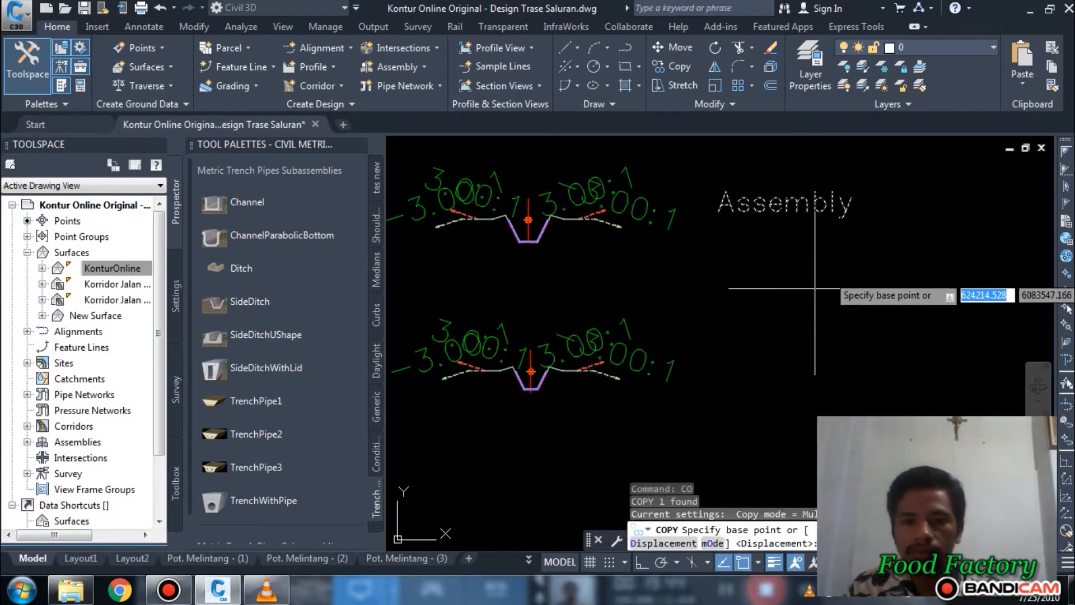
pyautogui.click(886, 255)
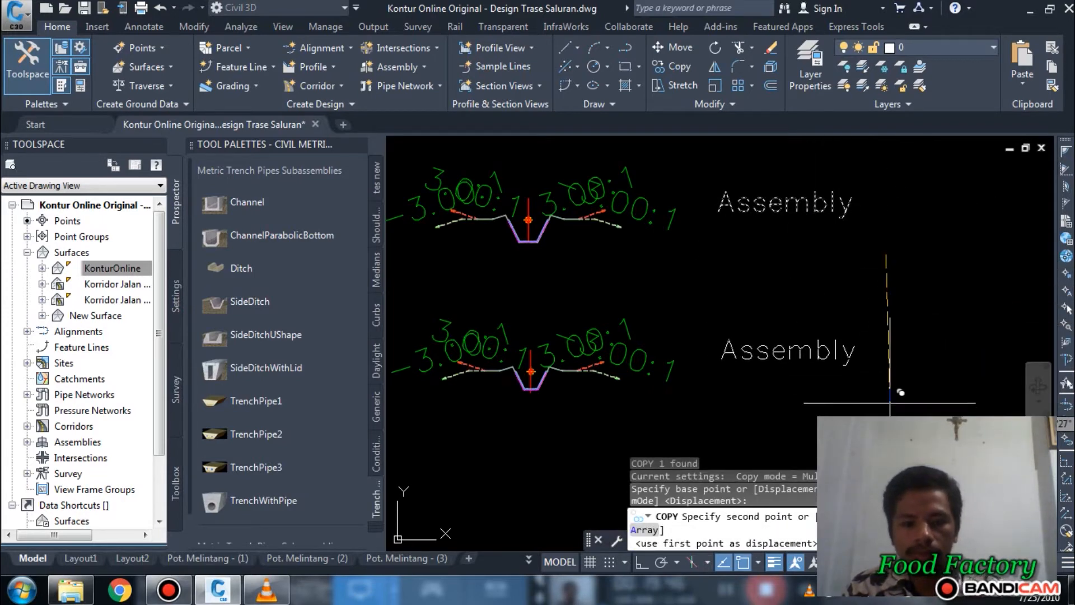
pyautogui.press('F8')
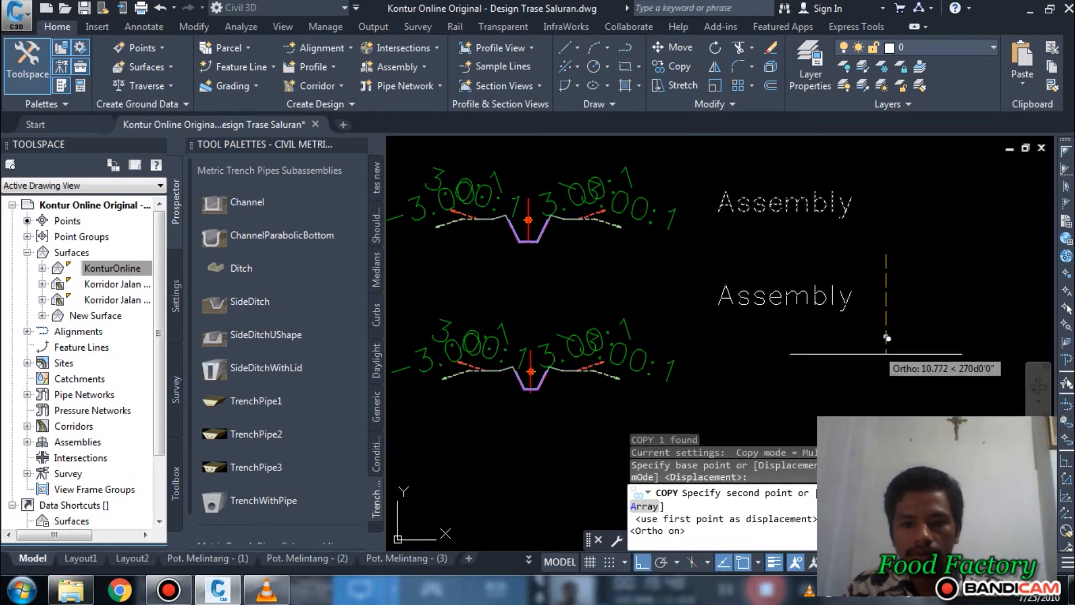
pyautogui.click(875, 387)
pyautogui.press('Escape')
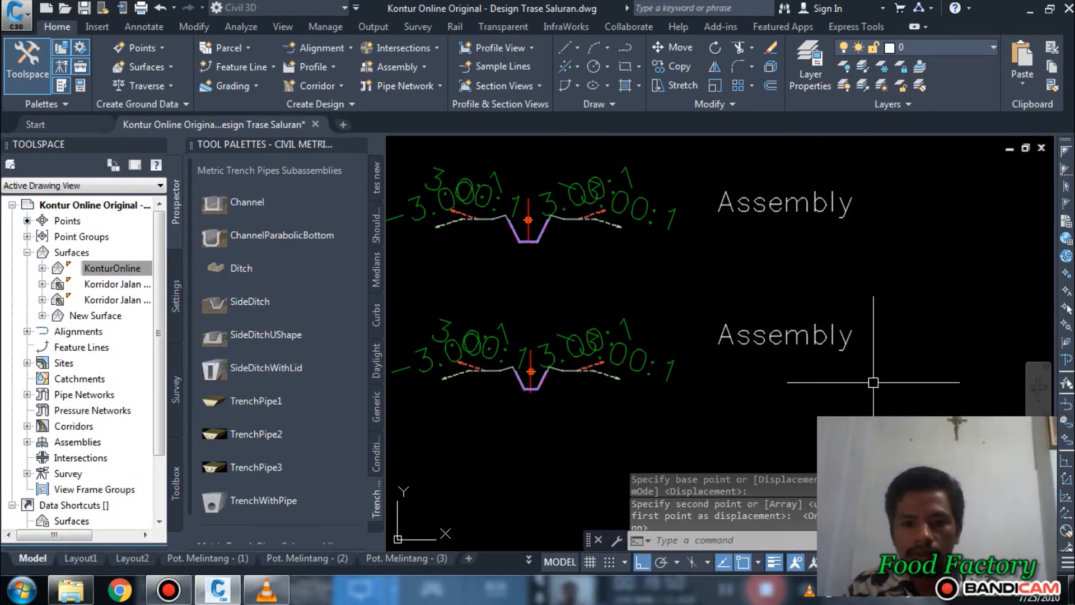
# Step: Change the label beside the upper channel assembly to "Sal. Primer"
pyautogui.click(796, 197)
pyautogui.click(776, 201)
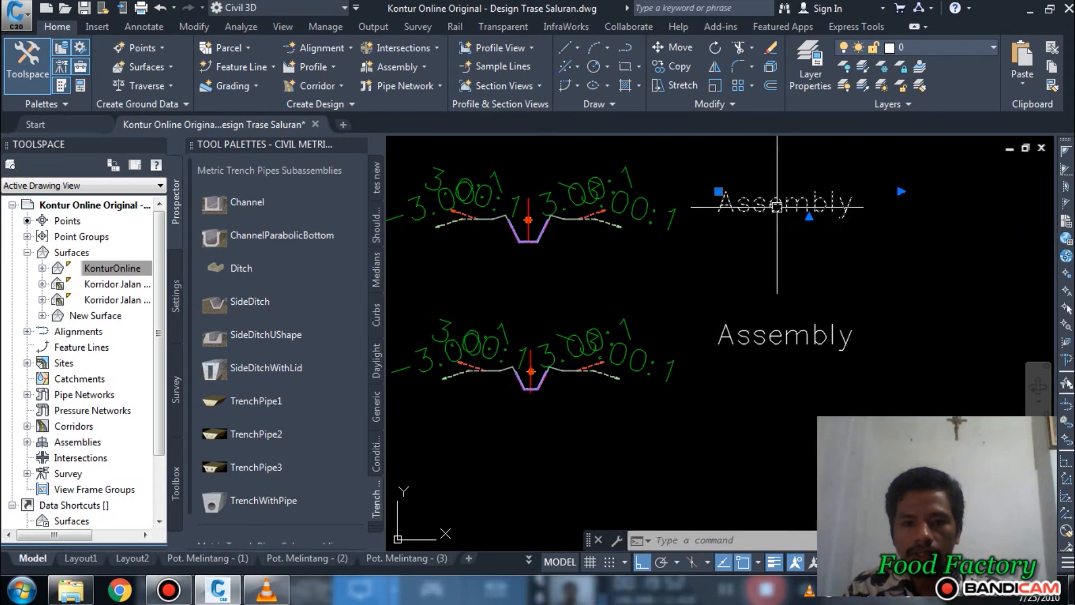
pyautogui.doubleClick(772, 206)
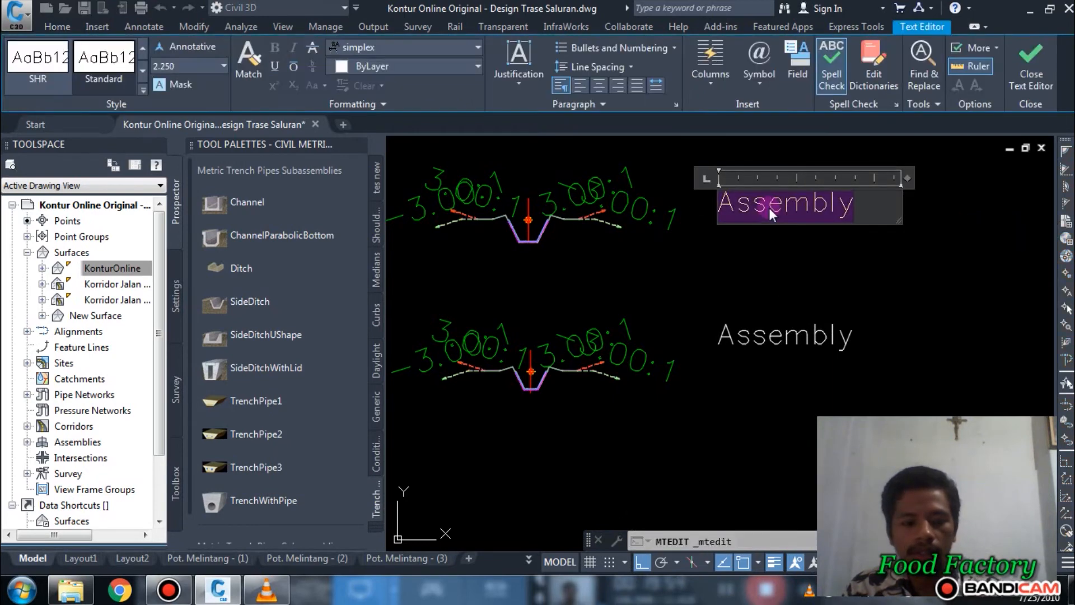
pyautogui.write('Sal.')
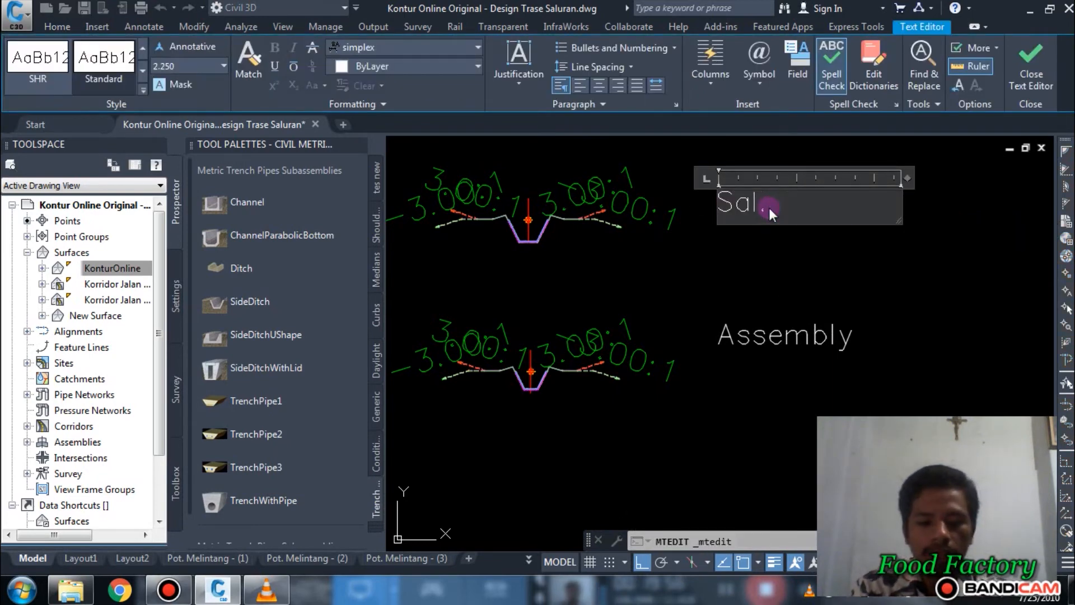
pyautogui.write(' Primer')
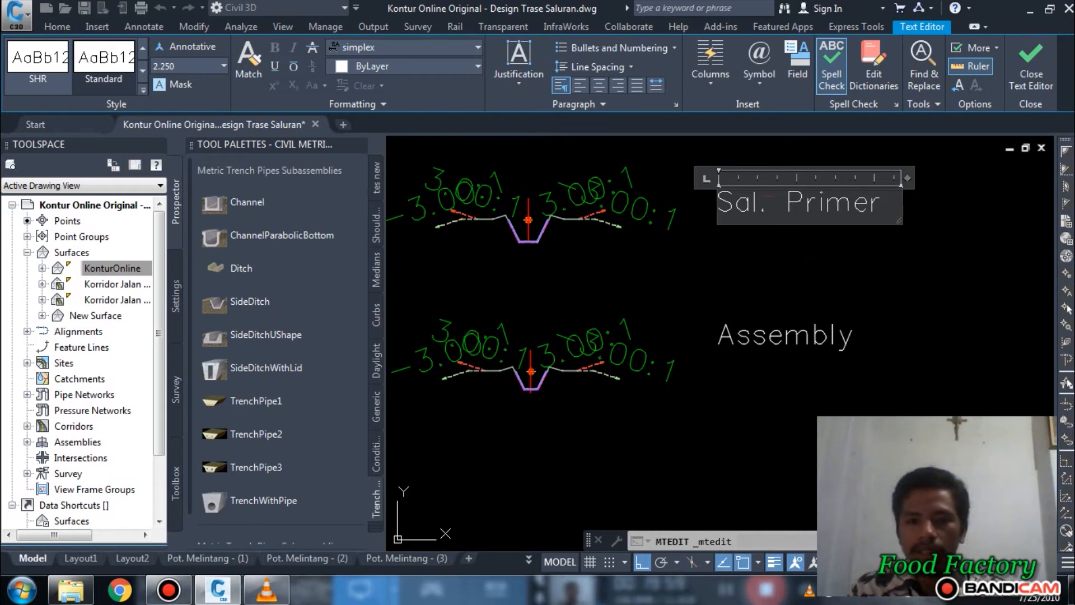
pyautogui.click(796, 242)
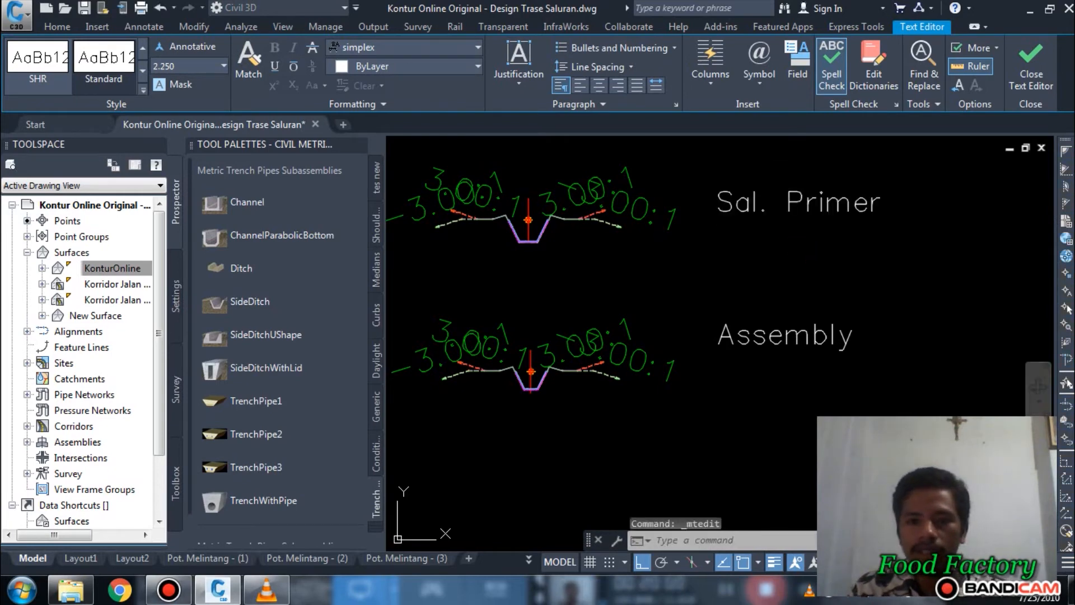
# Step: Change the label beside the lower channel assembly to "Sal. Sekunder" and widen its text frame to fit one line
pyautogui.click(762, 335)
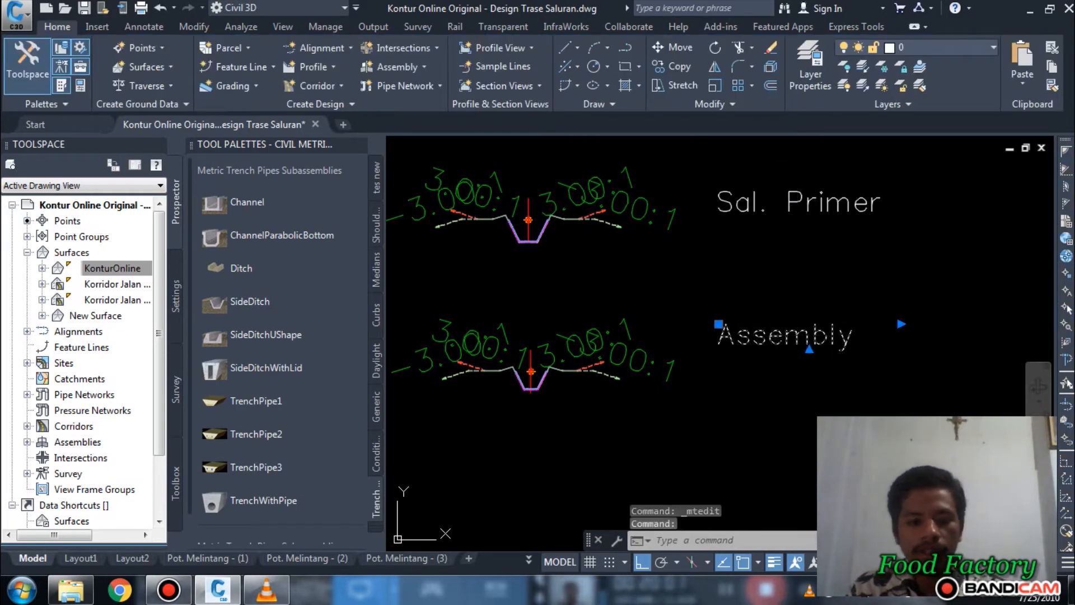
pyautogui.doubleClick(761, 335)
pyautogui.write('Sal')
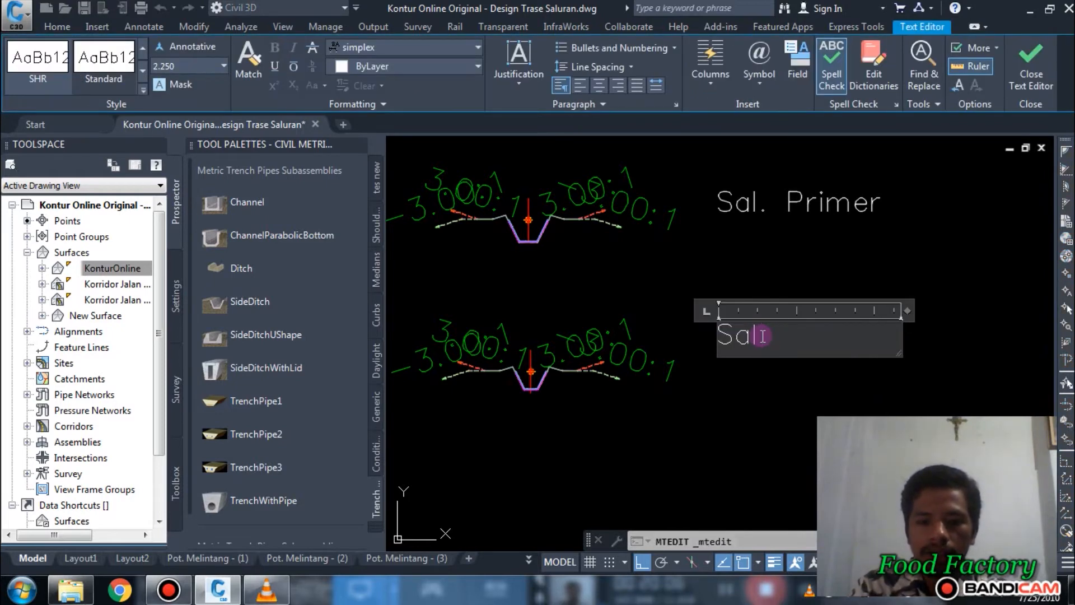
pyautogui.write('. Sekunder')
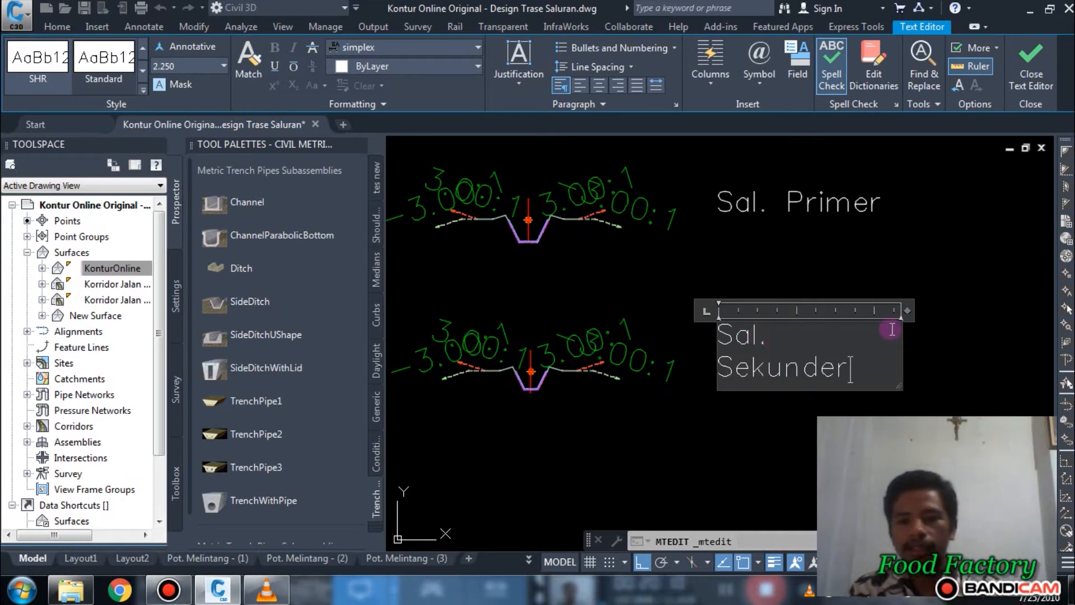
pyautogui.moveTo(907, 310); pyautogui.dragTo(962, 303)
pyautogui.click(901, 371)
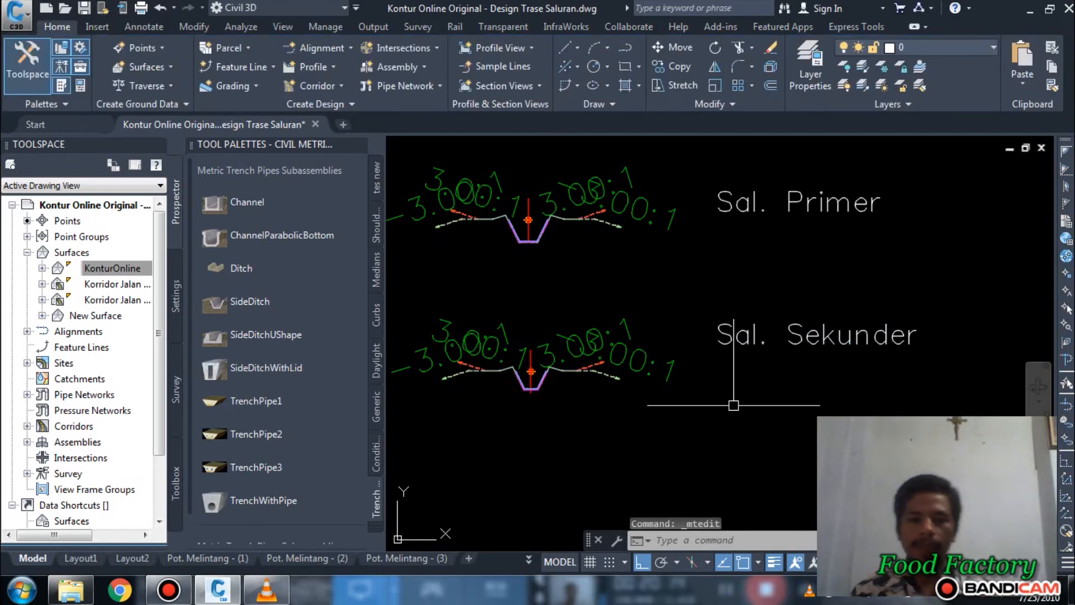
# Step: Close the subassembly tool palettes
pyautogui.scroll(-3, 723, 385)
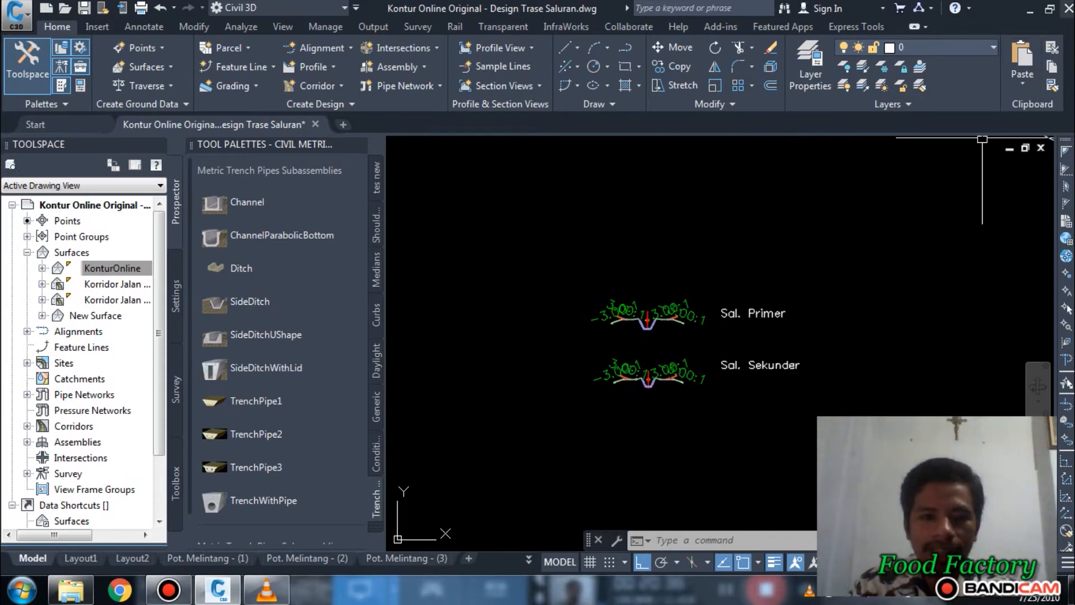
pyautogui.click(360, 145)
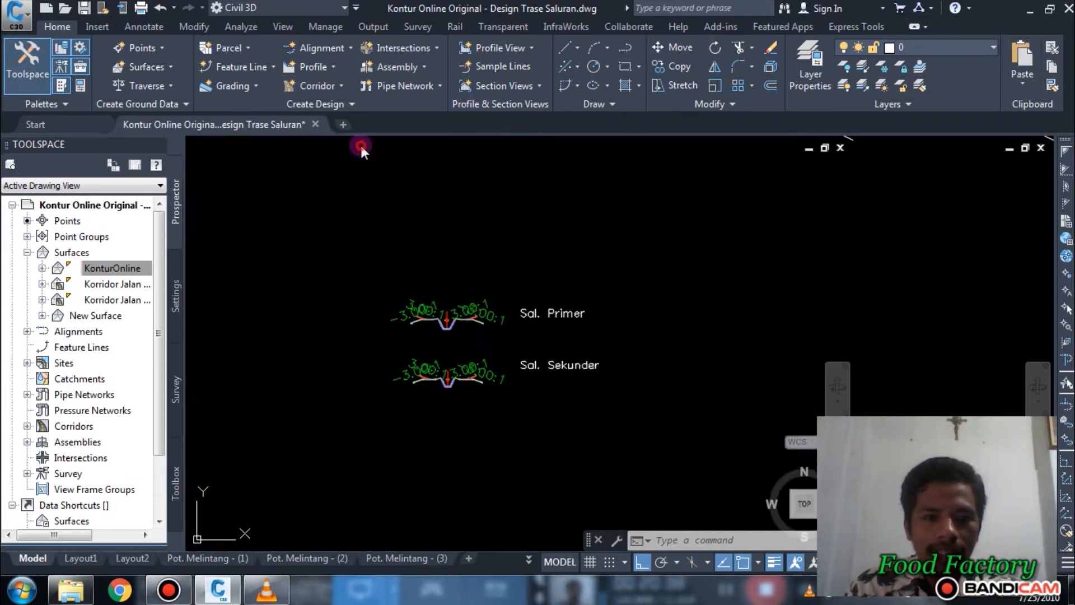
# Step: Examine the site plan around the Saluran Primer line, the Saluran Sekunder lines, the reservoir and the pipe
pyautogui.scroll(-5, 559, 282)
pyautogui.scroll(-6, 560, 282)
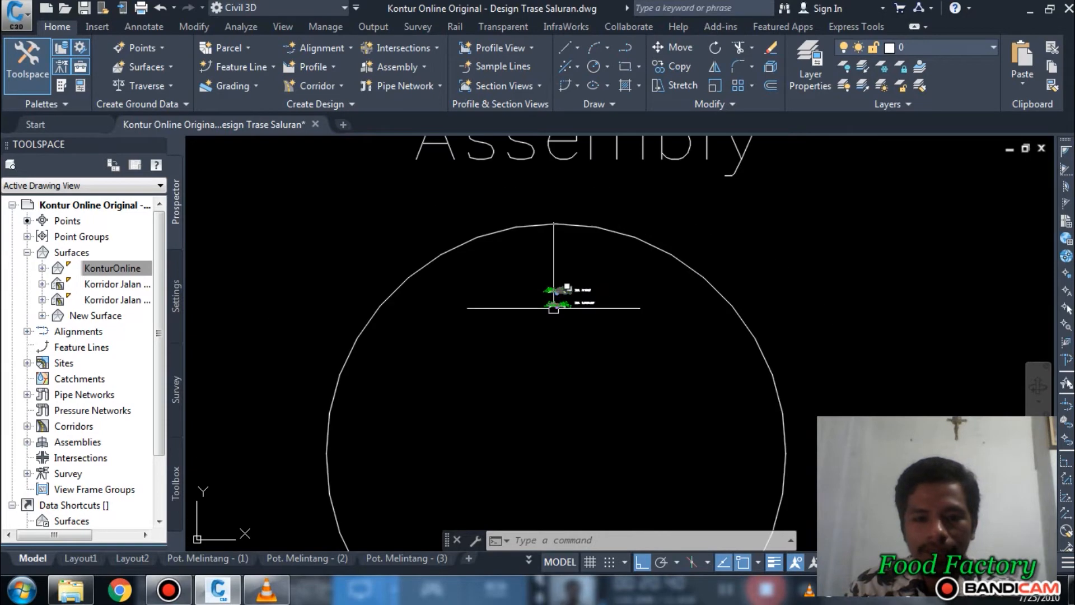
pyautogui.moveTo(609, 304)
pyautogui.mouseDown(button='middle')
pyautogui.moveTo(702, 286)
pyautogui.moveTo(590, 245)
pyautogui.mouseUp(button='middle')
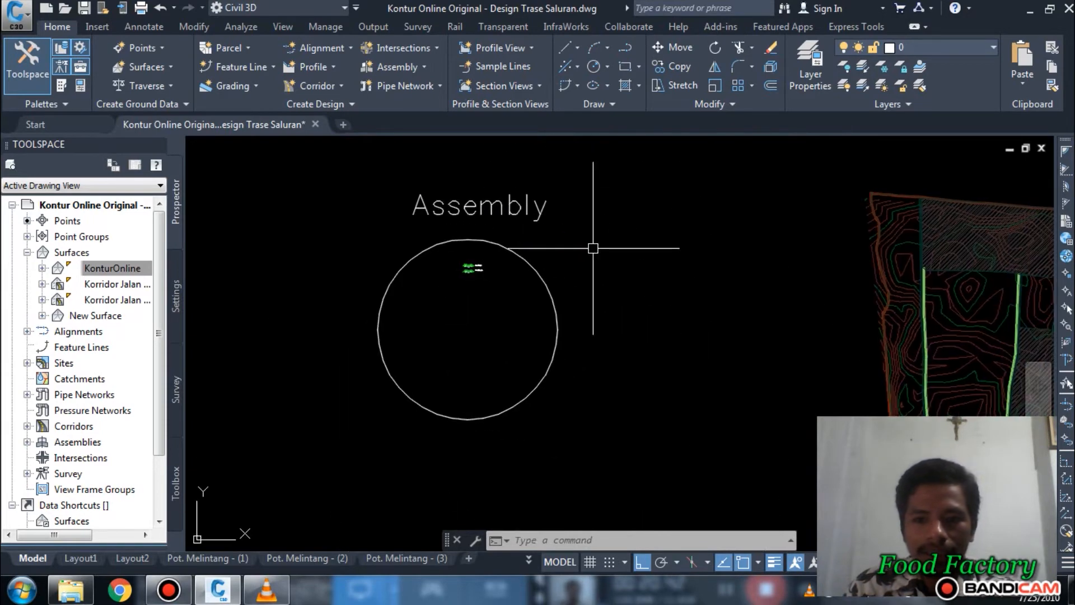
pyautogui.moveTo(706, 336); pyautogui.dragTo(576, 233, button='middle')
pyautogui.scroll(-2, 577, 240)
pyautogui.moveTo(626, 269); pyautogui.dragTo(572, 281, button='middle')
pyautogui.moveTo(932, 291); pyautogui.dragTo(852, 324, button='middle')
pyautogui.scroll(5, 644, 472)
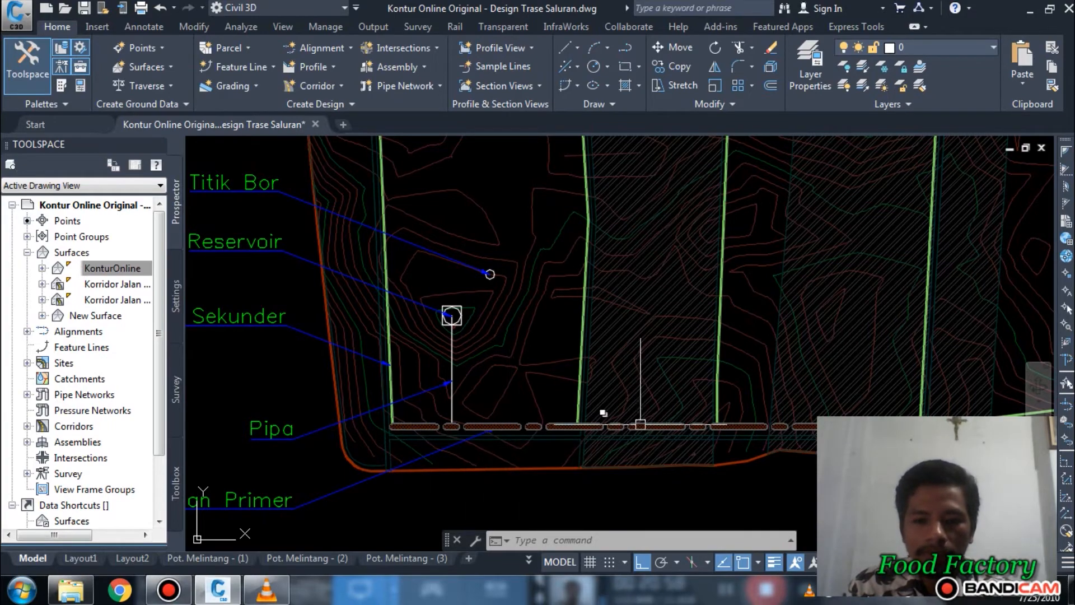
pyautogui.moveTo(876, 409)
pyautogui.mouseDown(button='middle')
pyautogui.moveTo(849, 403)
pyautogui.moveTo(805, 358)
pyautogui.mouseUp(button='middle')
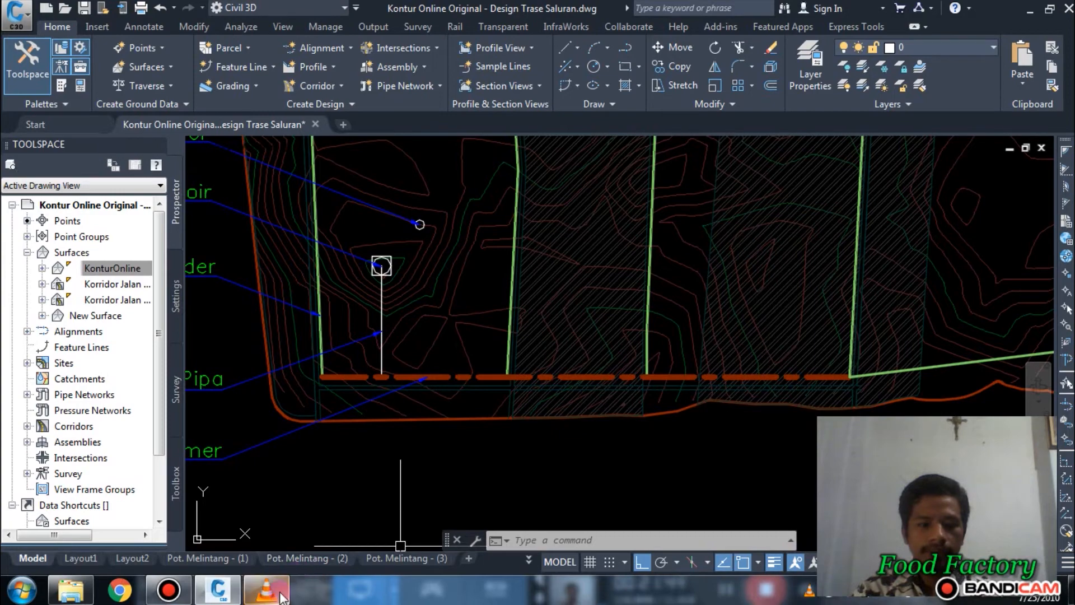
# Step: Review the whole channel layout and compare it with the Sal. Primer and Sal. Sekunder assemblies inside the Assembly circle
pyautogui.moveTo(282, 598)
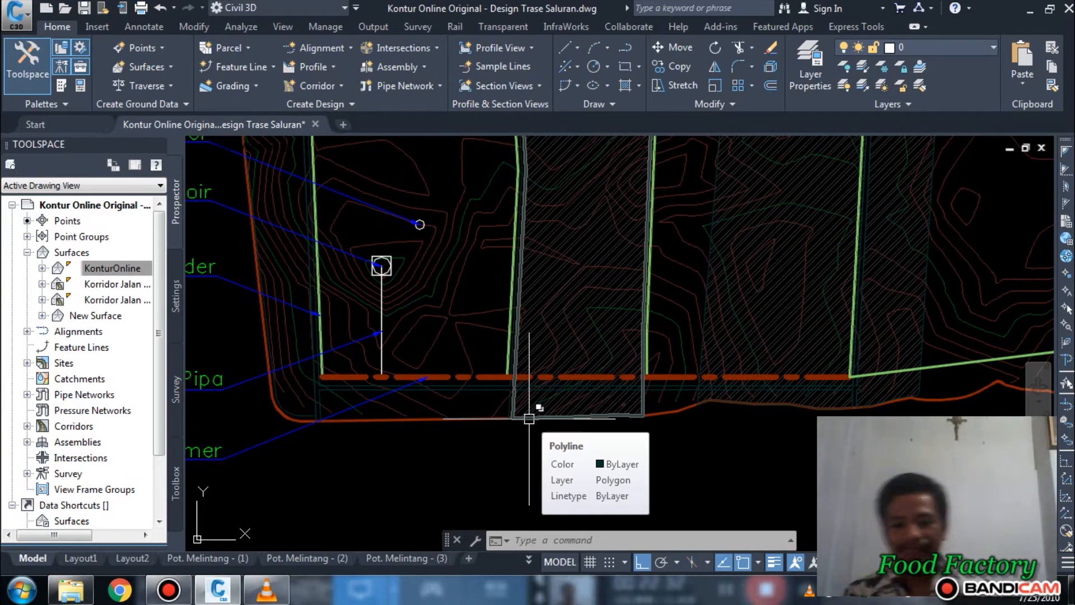
pyautogui.scroll(-2, 547, 352)
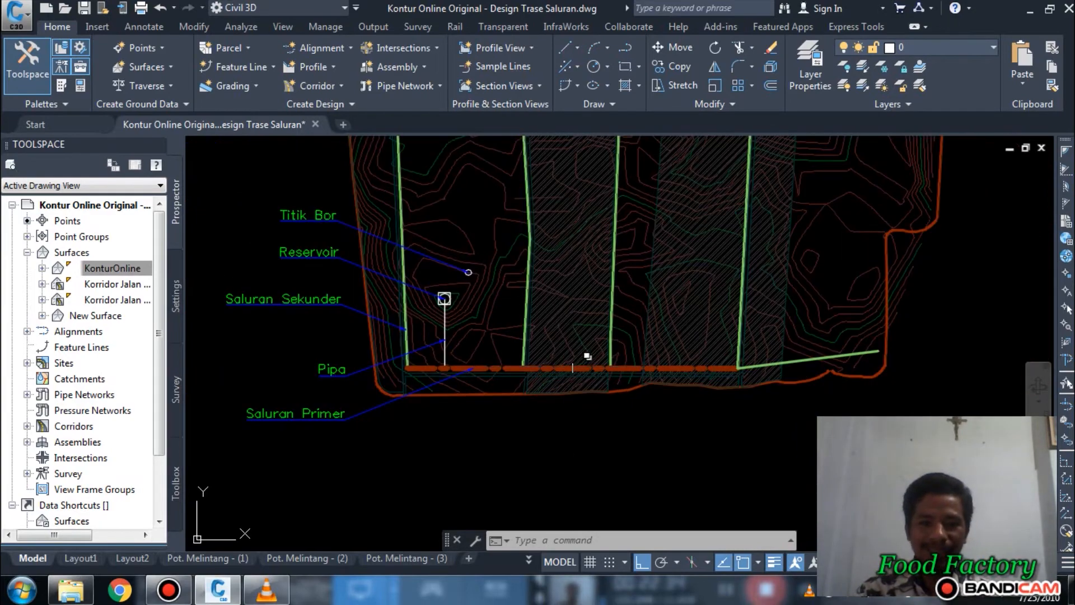
pyautogui.scroll(-4, 644, 359)
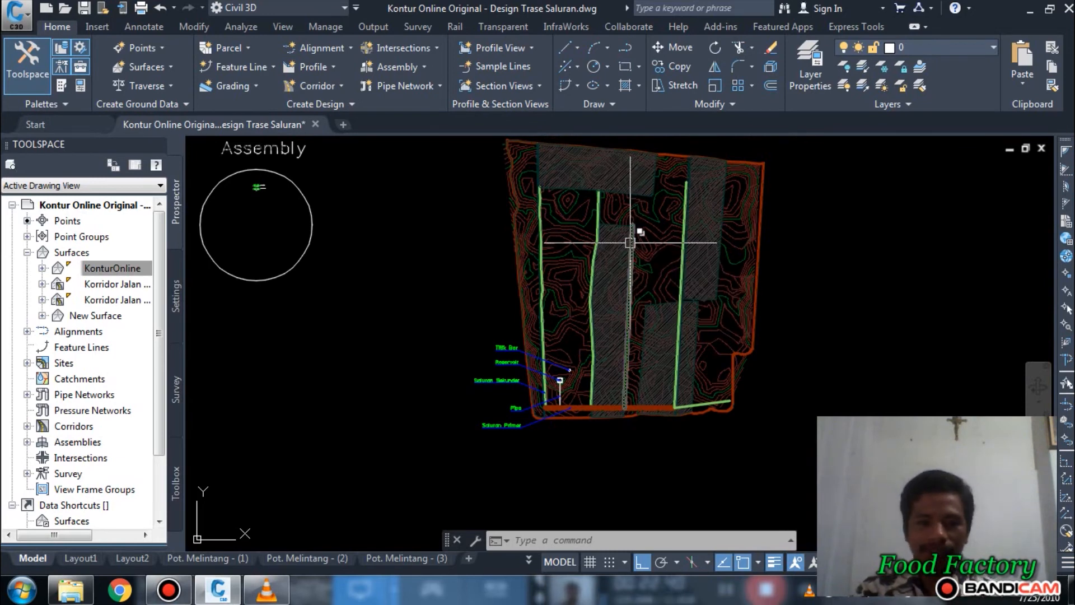
pyautogui.moveTo(757, 333)
pyautogui.mouseDown(button='middle')
pyautogui.moveTo(702, 361)
pyautogui.moveTo(676, 361)
pyautogui.moveTo(702, 332)
pyautogui.moveTo(805, 323)
pyautogui.mouseUp(button='middle')
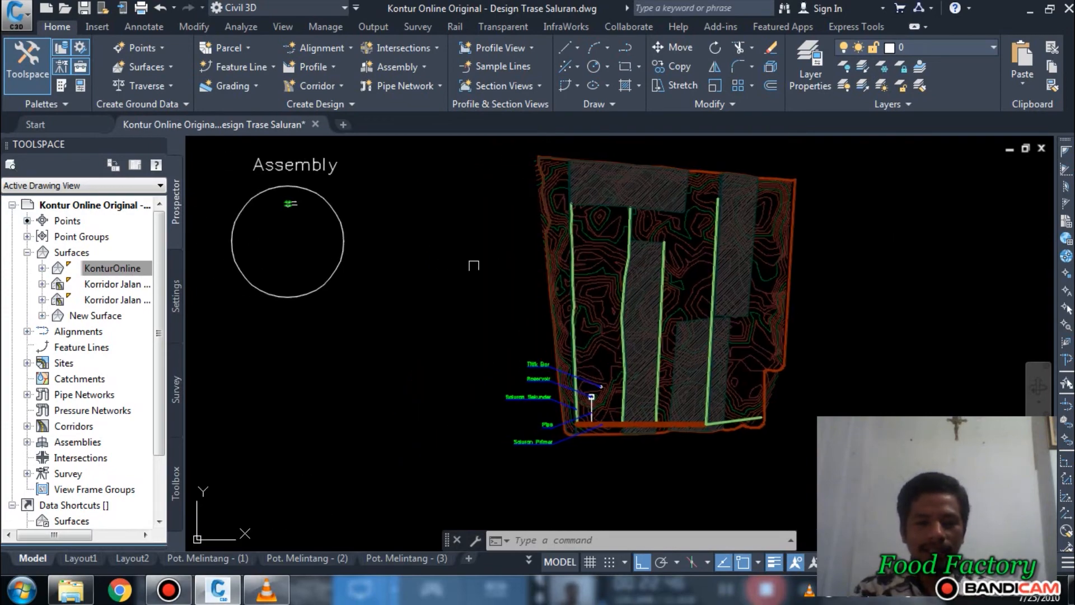
pyautogui.moveTo(473, 265); pyautogui.dragTo(595, 279, button='middle')
pyautogui.click(449, 303)
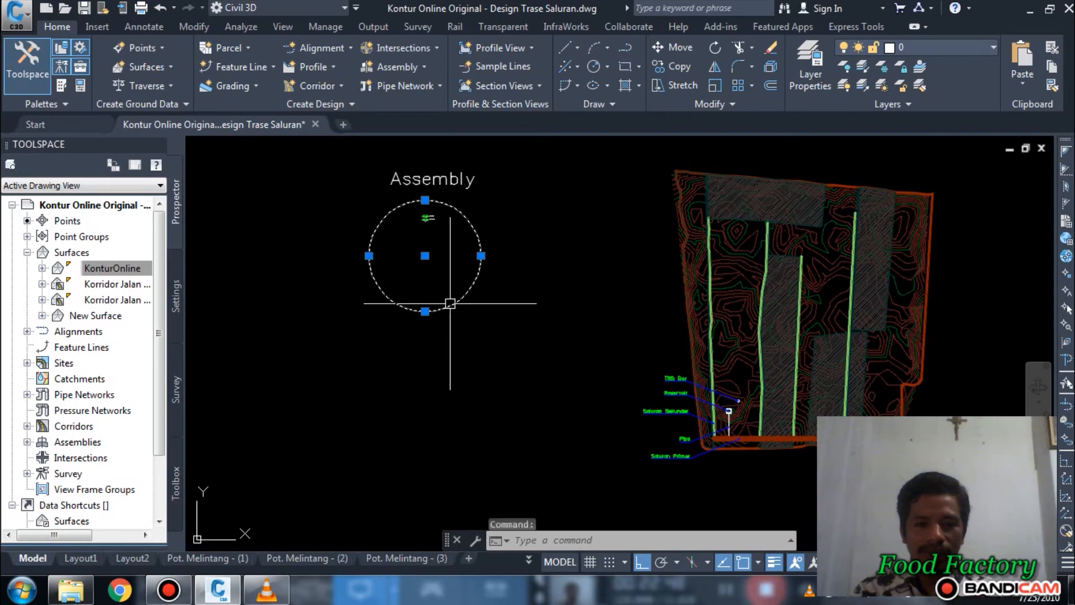
pyautogui.press('Escape')
pyautogui.press('Escape')
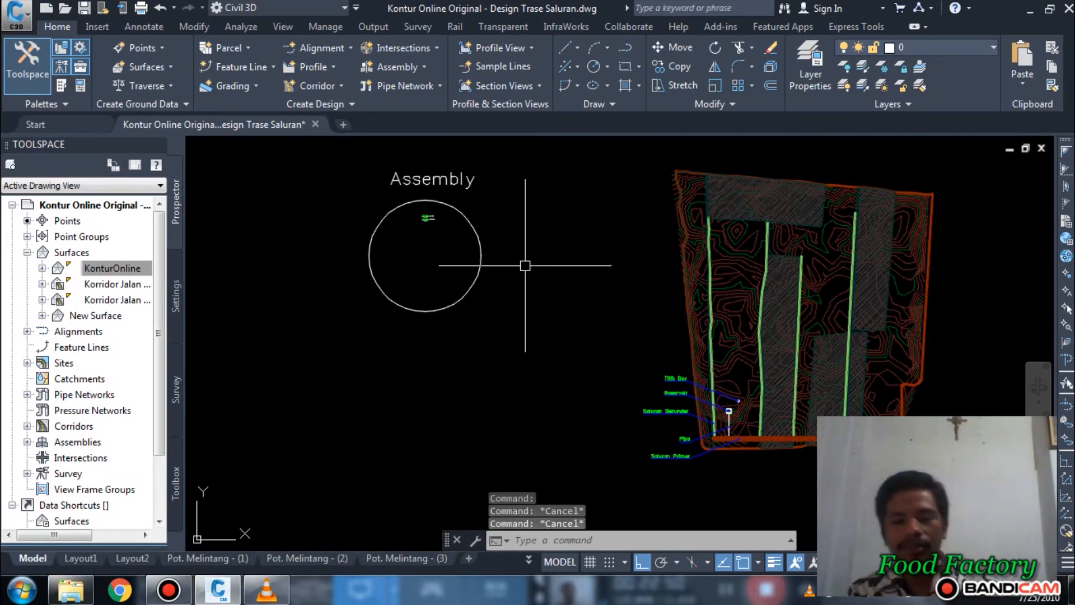
pyautogui.moveTo(882, 269); pyautogui.dragTo(699, 242, button='middle')
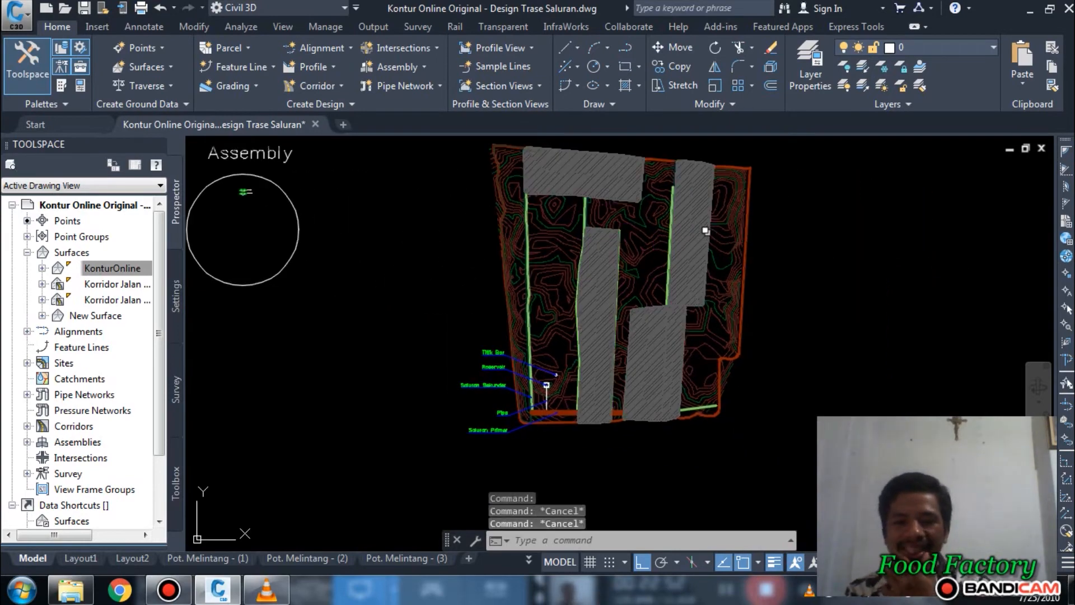
pyautogui.scroll(-2, 698, 242)
pyautogui.scroll(2, 695, 241)
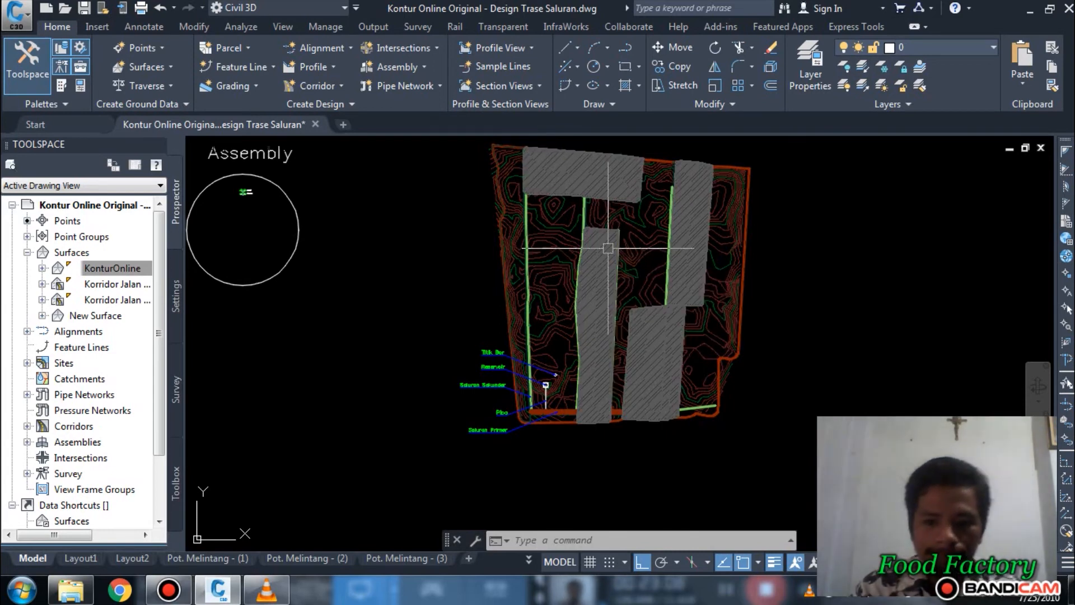
pyautogui.moveTo(694, 257)
pyautogui.mouseDown(button='middle')
pyautogui.moveTo(592, 295)
pyautogui.moveTo(607, 272)
pyautogui.moveTo(605, 290)
pyautogui.moveTo(319, 278)
pyautogui.mouseUp(button='middle')
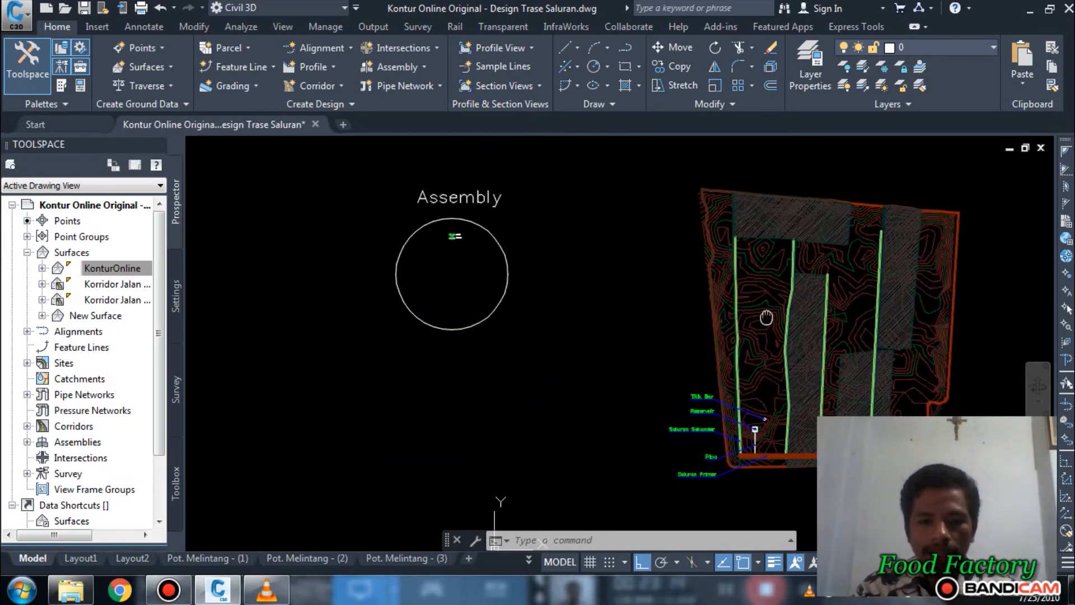
pyautogui.scroll(5, 435, 247)
pyautogui.scroll(5, 480, 212)
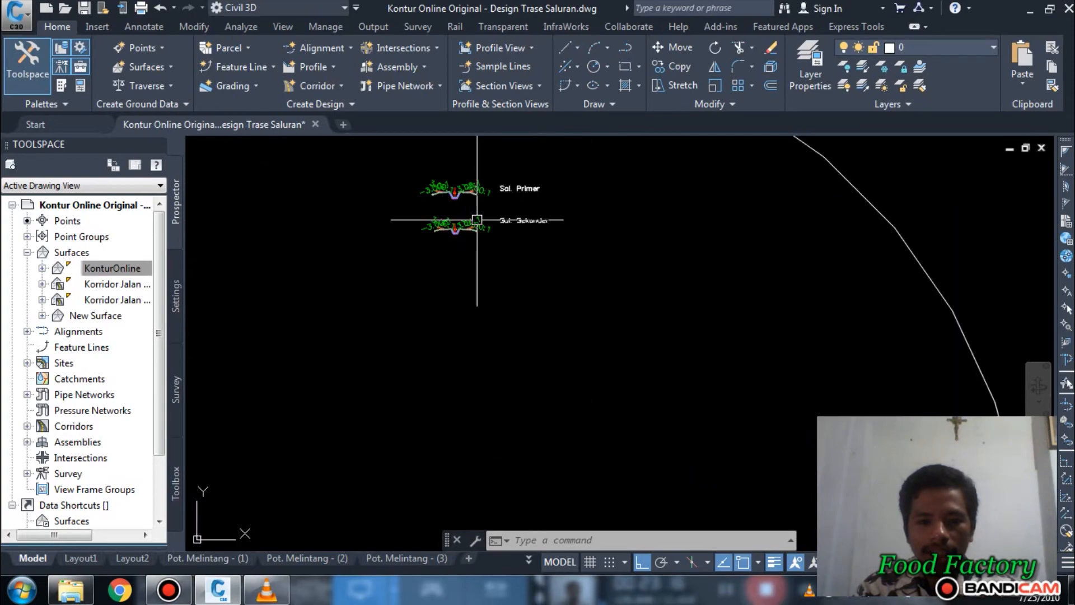
pyautogui.scroll(-5, 385, 220)
pyautogui.scroll(-4, 386, 220)
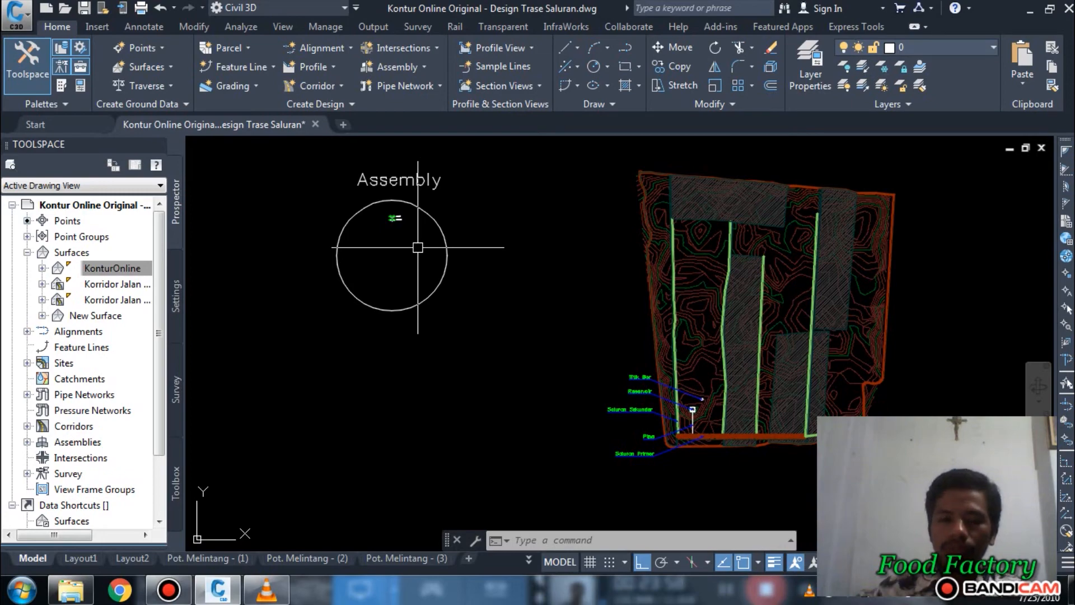
# Step: Show the subassembly tool palettes, and find Autodesk Subassembly Composer 2020 with the search term "compose" and launch it
pyautogui.click(62, 86)
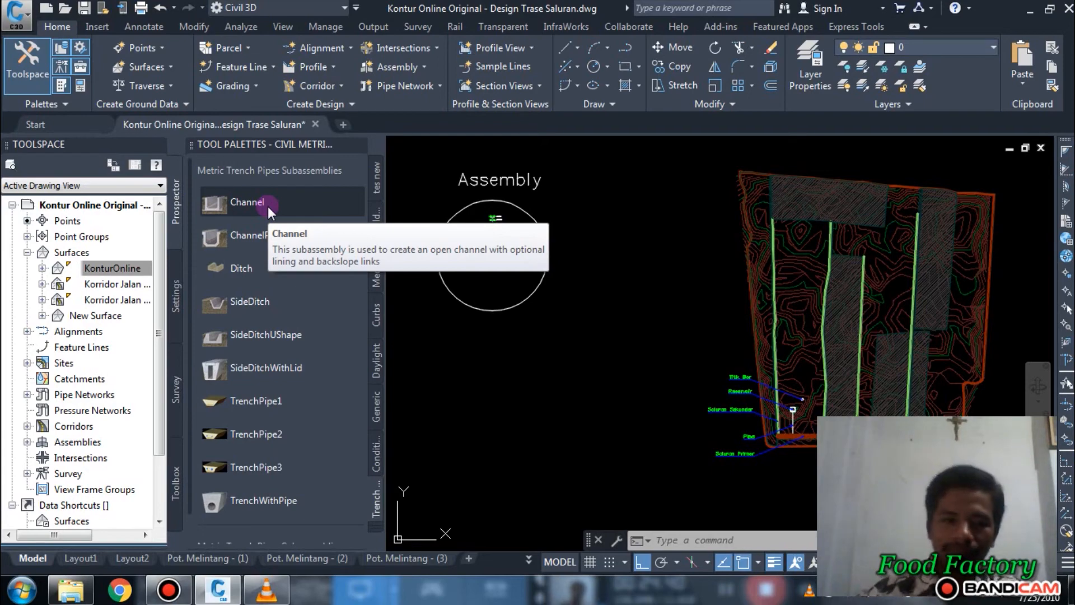
pyautogui.click(22, 590)
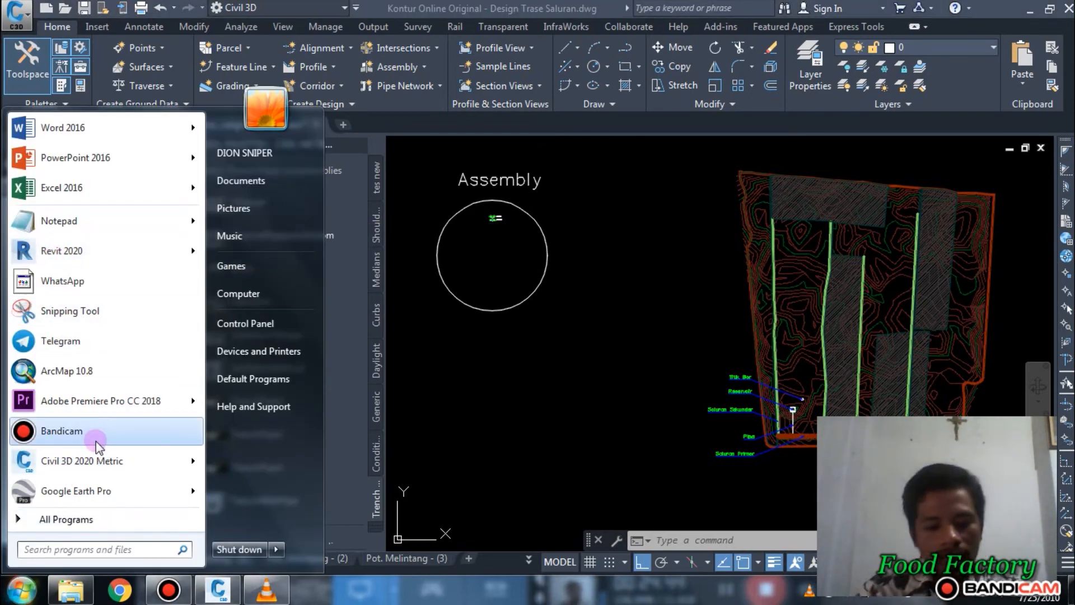
pyautogui.write('c')
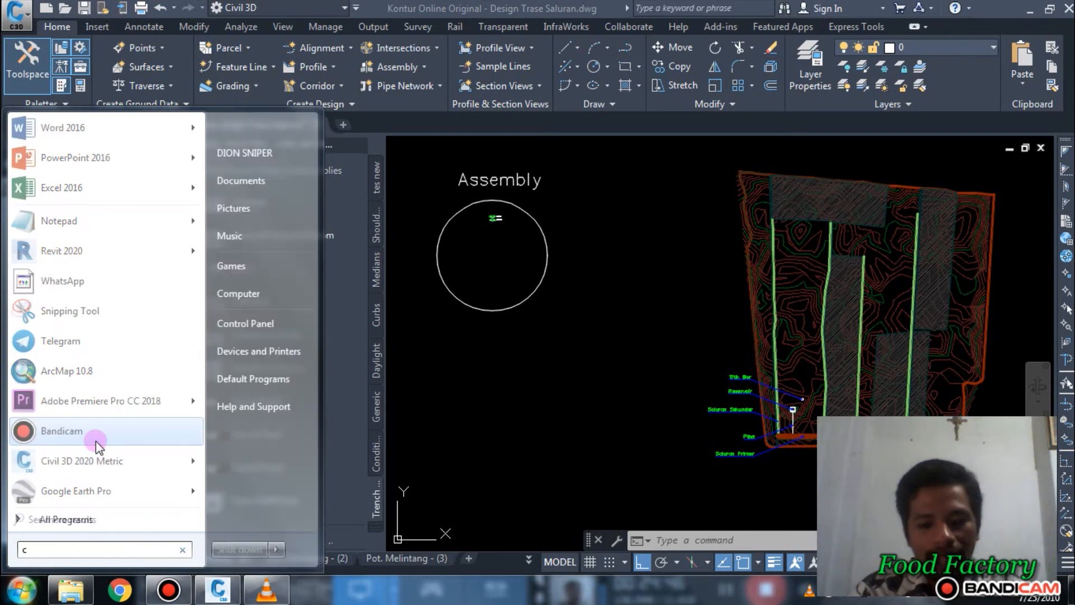
pyautogui.write('ompo')
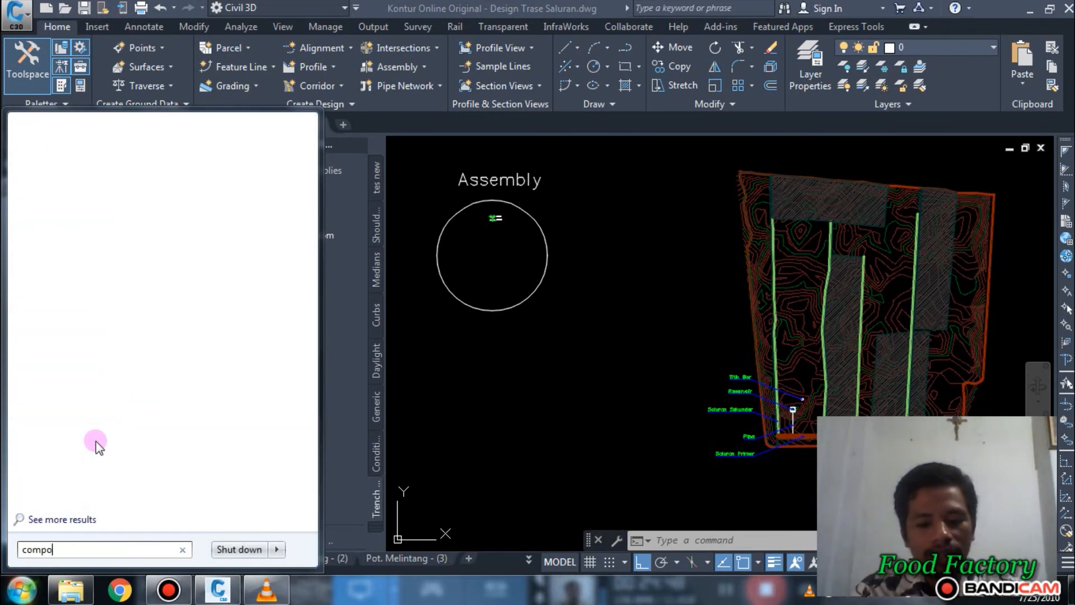
pyautogui.write('se')
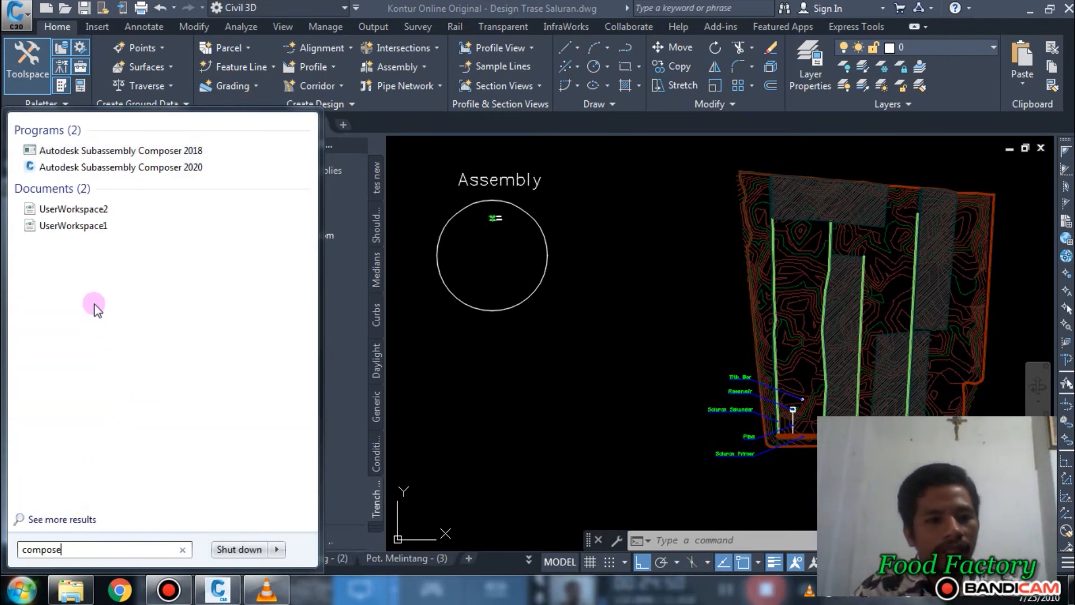
pyautogui.click(115, 168)
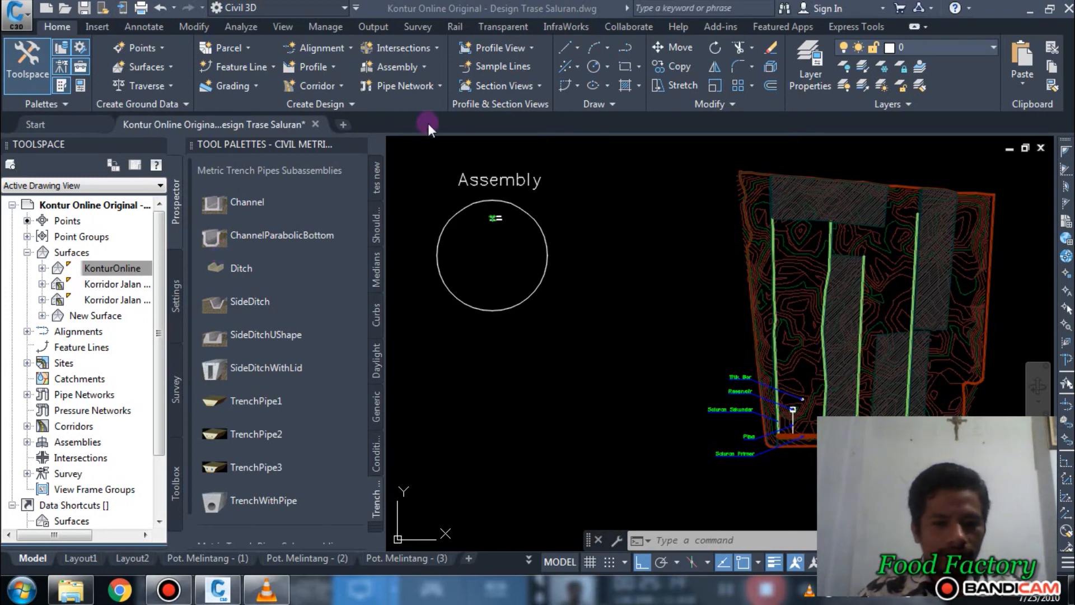
# Step: Close Subassembly Composer and switch back to the Design Trase Saluran drawing in Civil 3D
pyautogui.click(1028, 9)
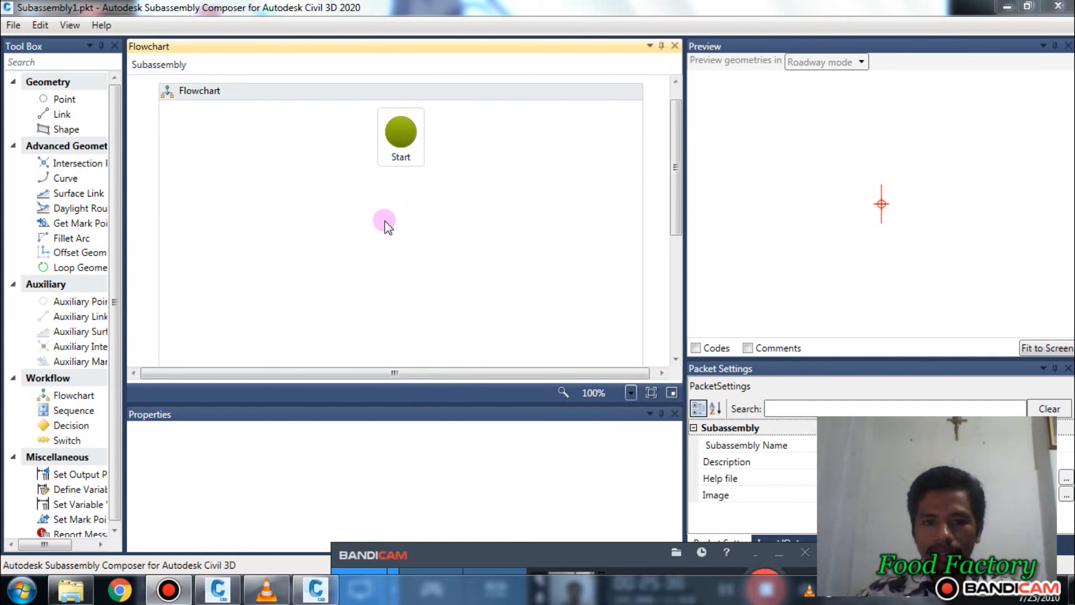
pyautogui.click(1018, 4)
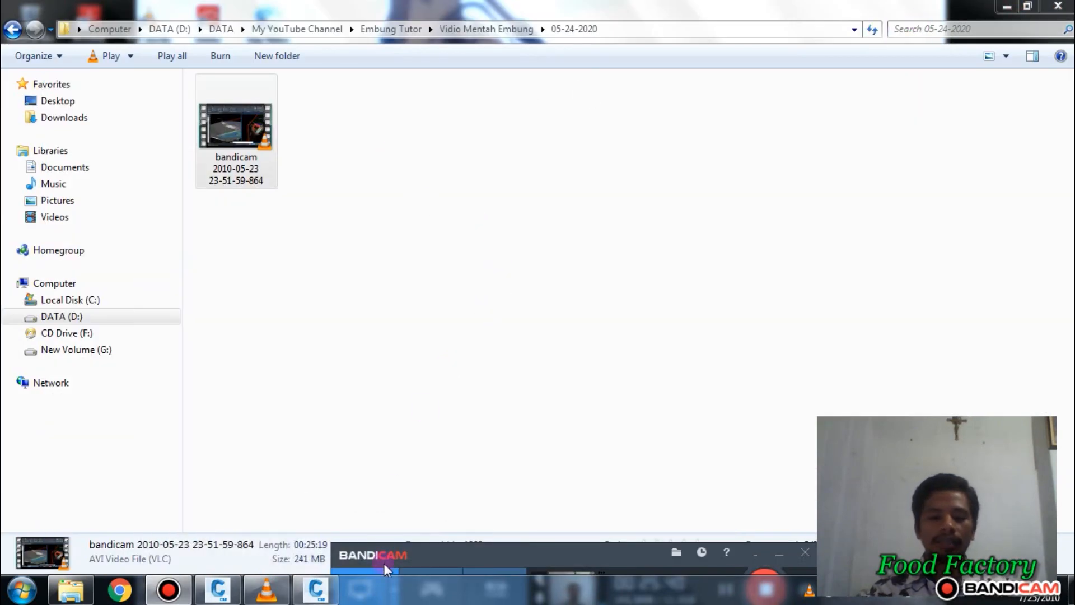
pyautogui.click(316, 591)
pyautogui.click(1058, 5)
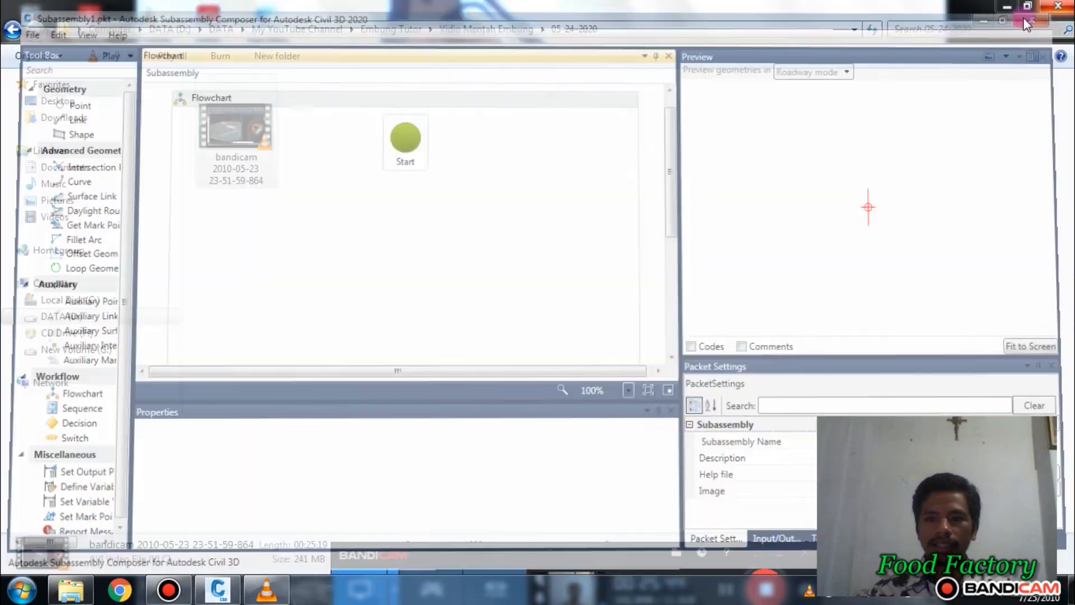
pyautogui.click(1009, 7)
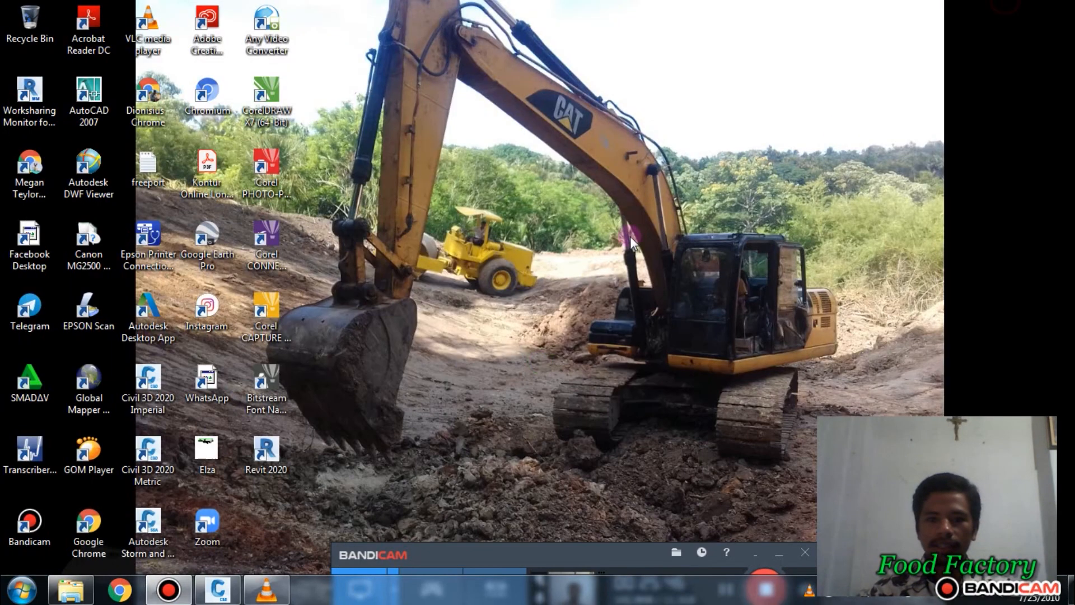
pyautogui.click(220, 589)
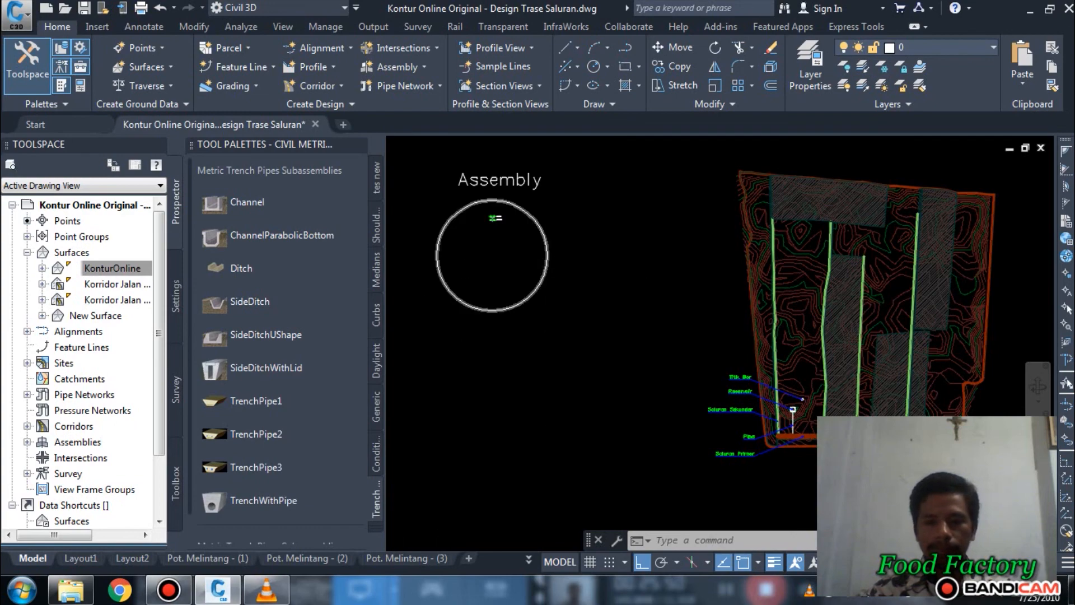
pyautogui.scroll(-2, 604, 302)
pyautogui.scroll(2, 738, 334)
pyautogui.scroll(-3, 738, 333)
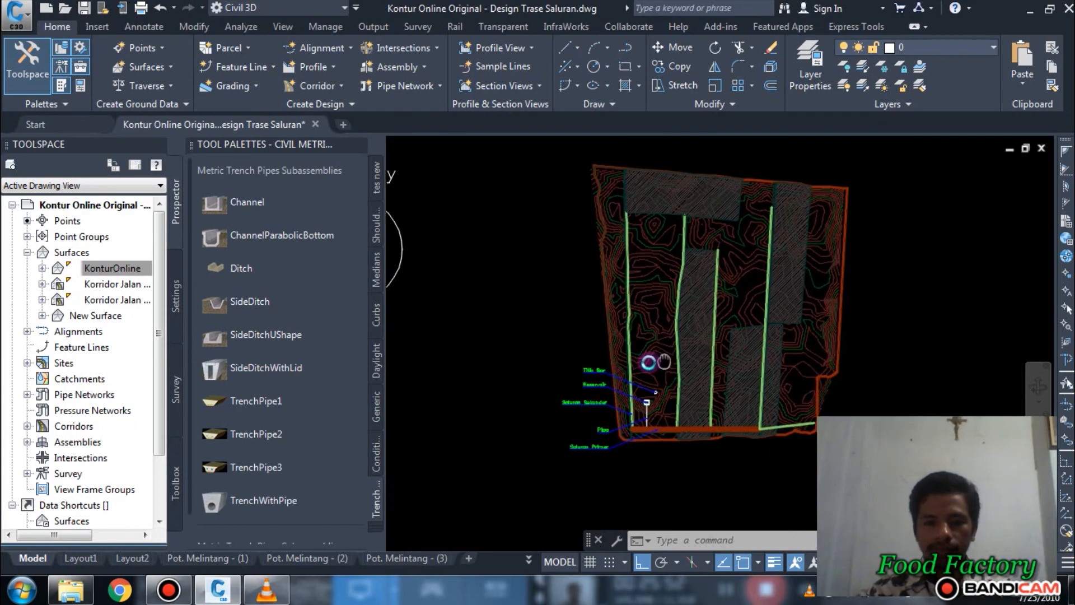
pyautogui.scroll(2, 539, 352)
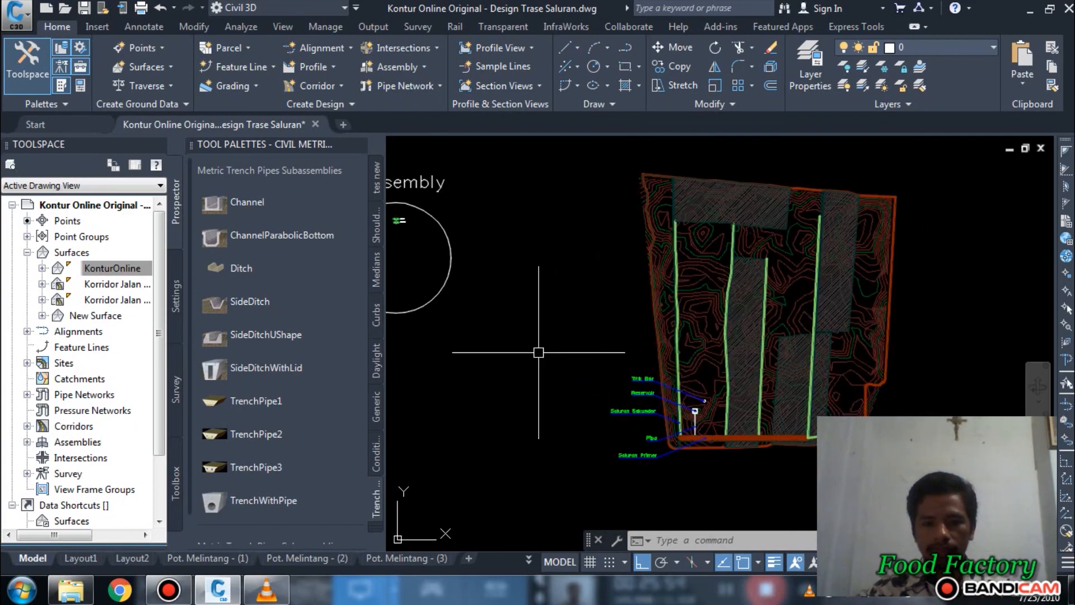
pyautogui.moveTo(540, 352)
pyautogui.mouseDown(button='middle')
pyautogui.moveTo(677, 343)
pyautogui.moveTo(539, 352)
pyautogui.moveTo(557, 352)
pyautogui.mouseUp(button='middle')
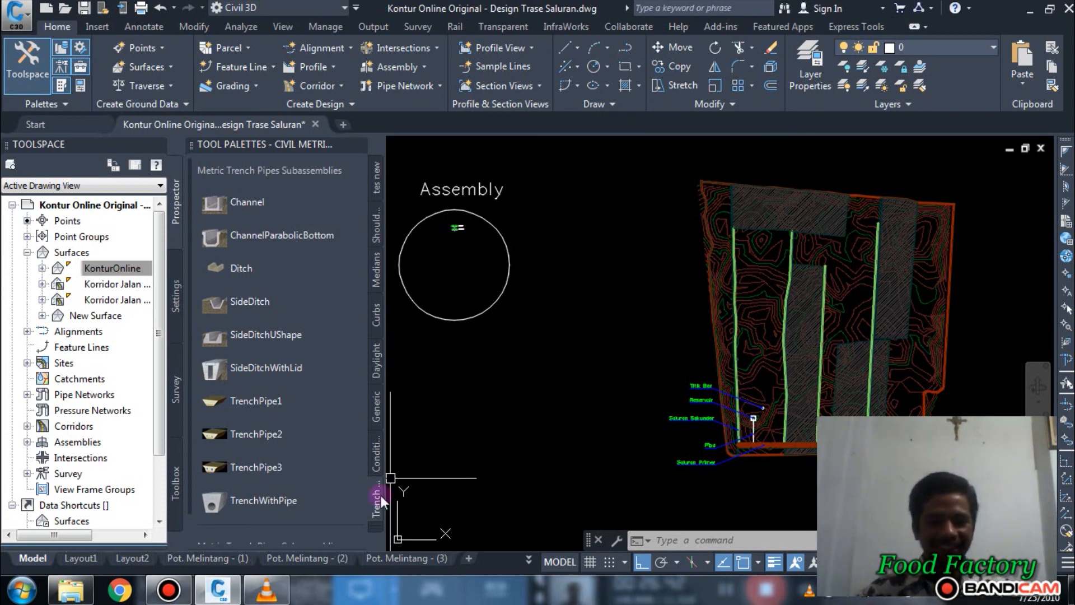
pyautogui.click(182, 592)
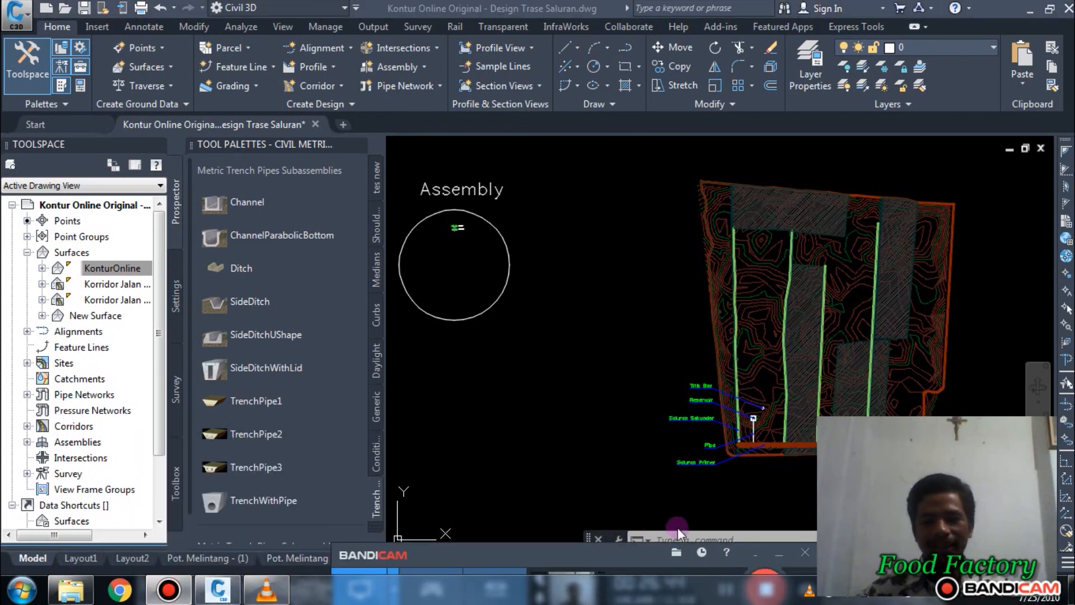